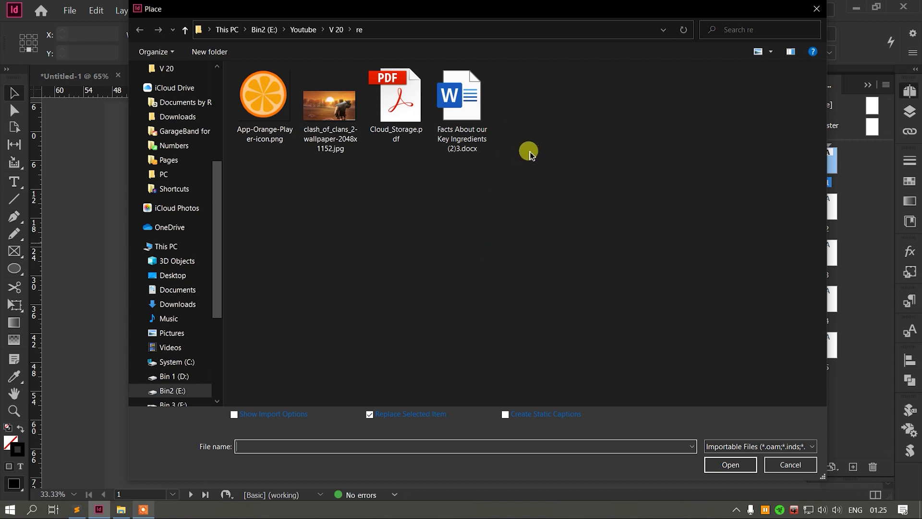
- Place the ingredients Word document in a frame on page 1, then delete that frame
click(487, 104)
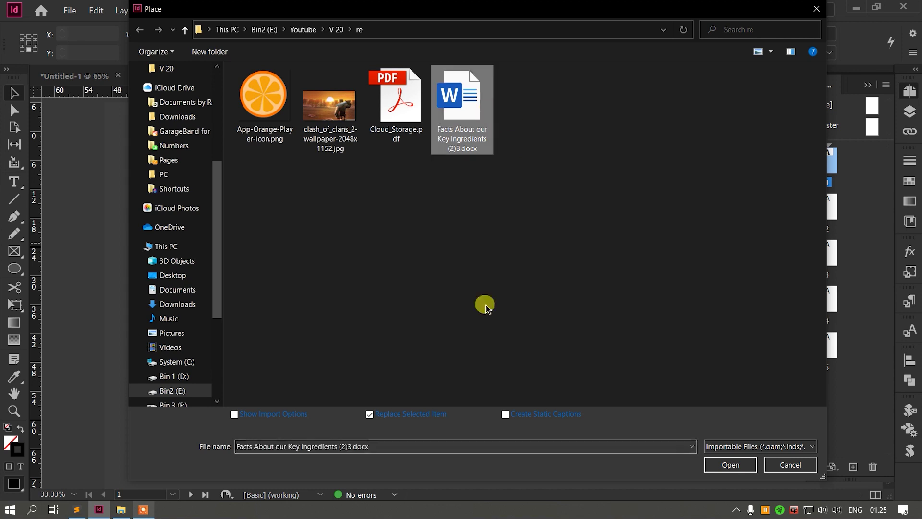
click(723, 466)
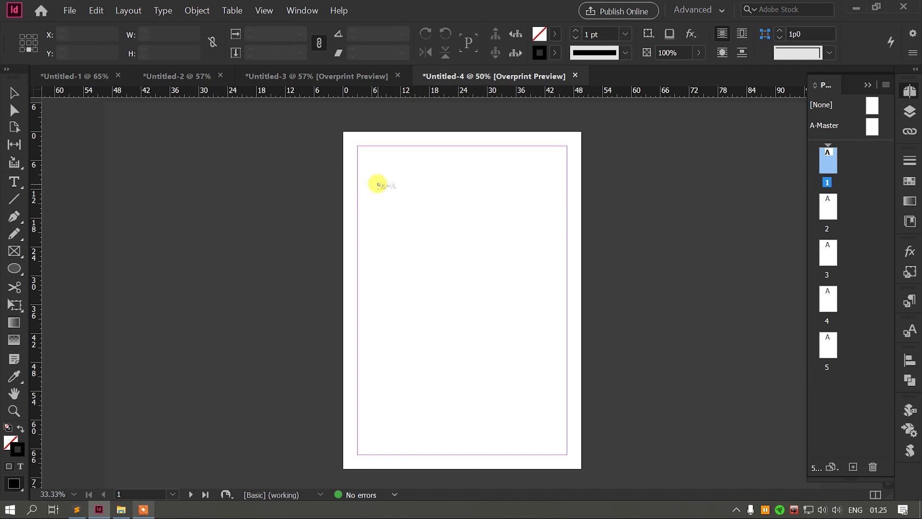
drag(369, 162, 557, 425)
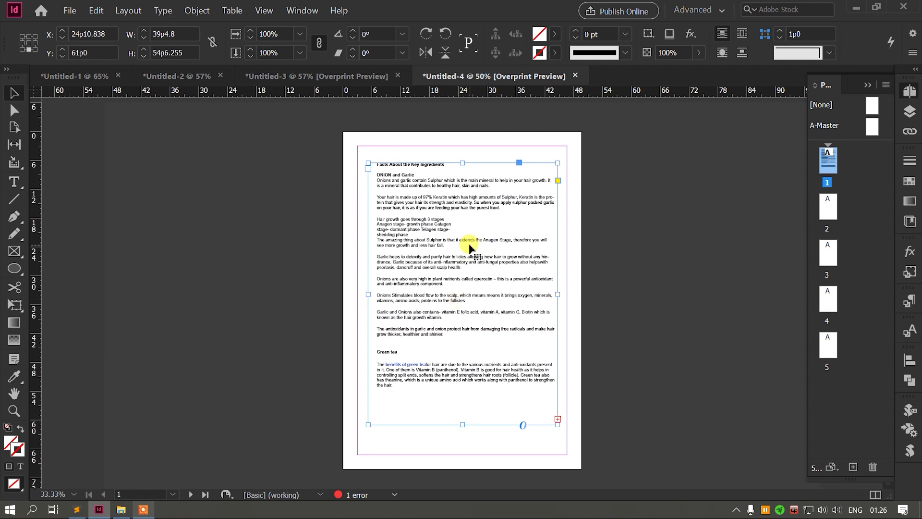
key(Delete)
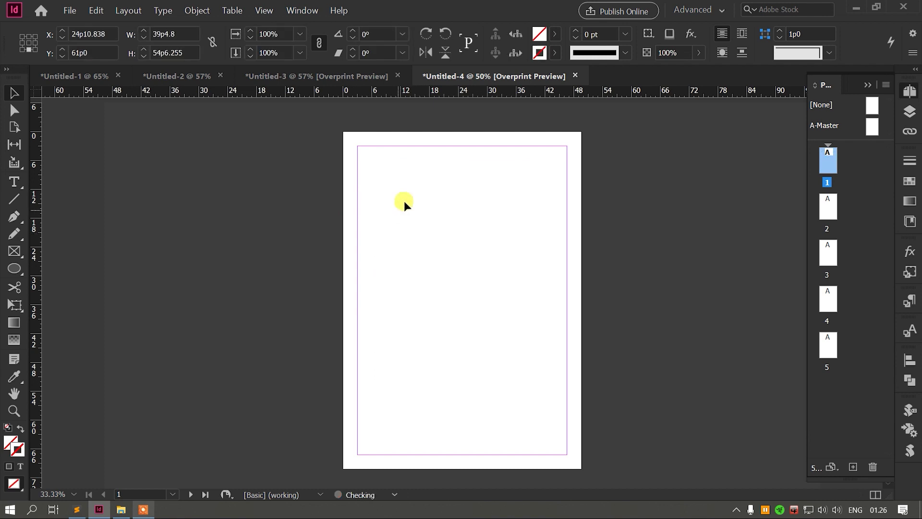
- Load the ingredients .docx with Ctrl+D and place it at page 1's top-left margin
key(ctrl+d)
click(444, 106)
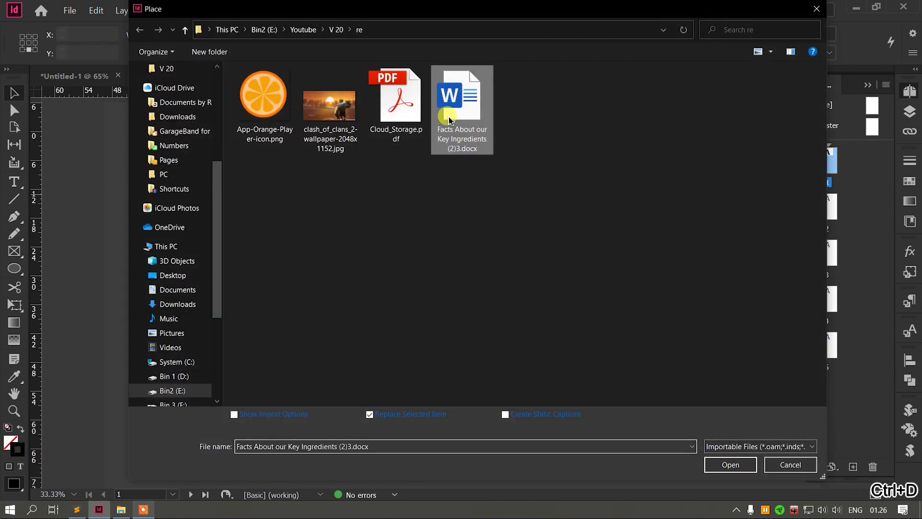
double_click(442, 110)
click(363, 153)
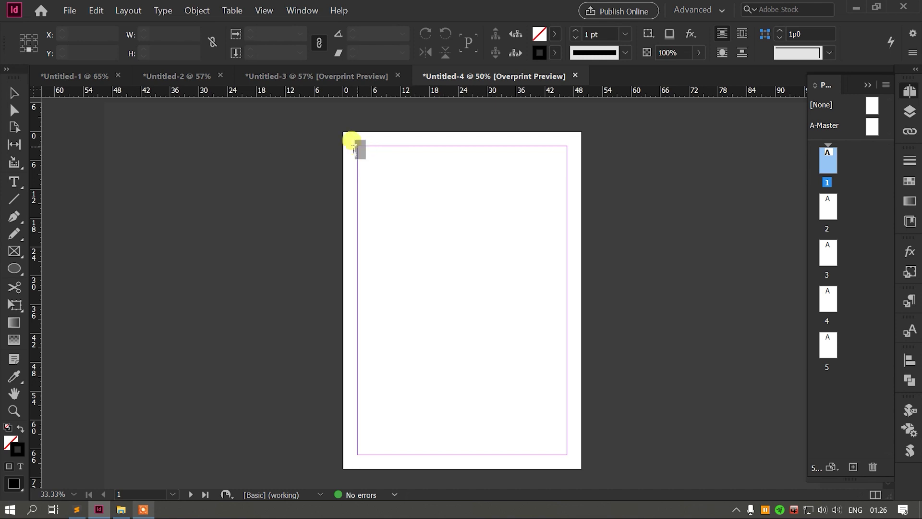
click(354, 147)
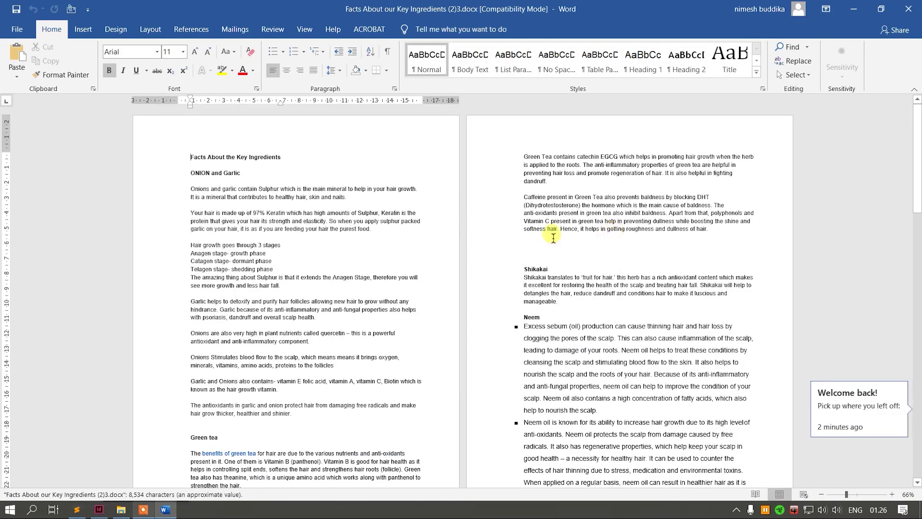
- Zoom out in Word to view all five source pages, then minimize Word
scroll(439, 220, down, 3)
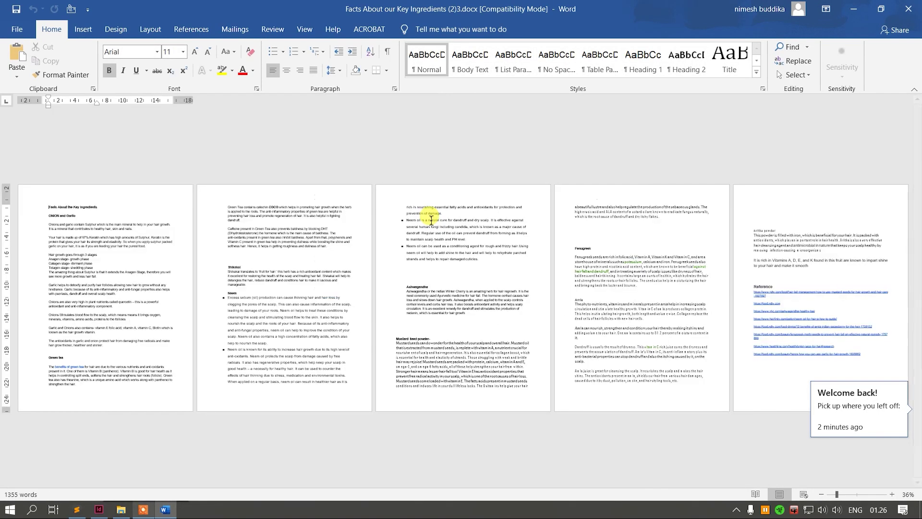
scroll(327, 276, down, 3)
scroll(321, 276, up, 2)
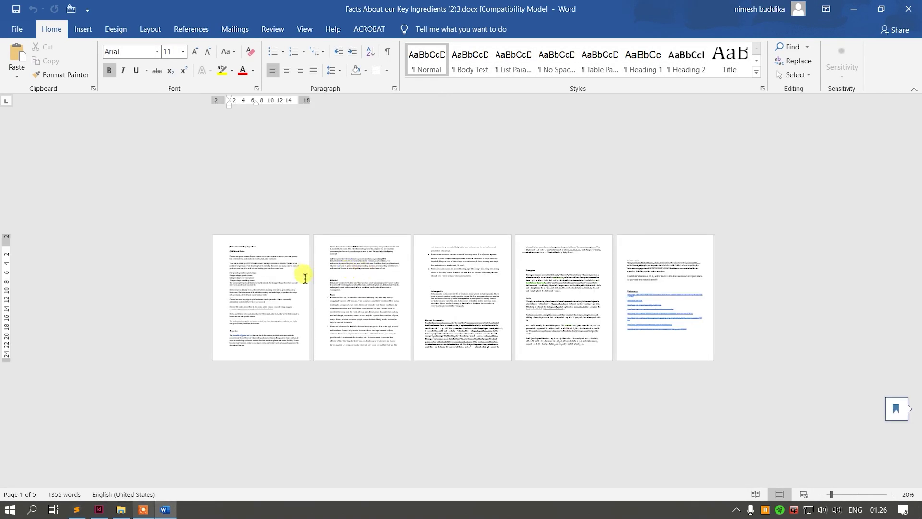
click(853, 8)
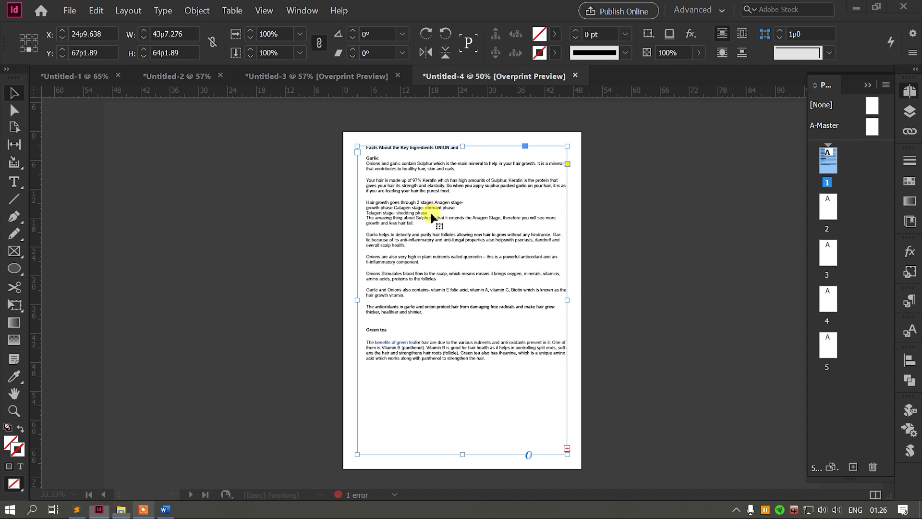
scroll(431, 217, down, 10)
scroll(432, 218, up, 10)
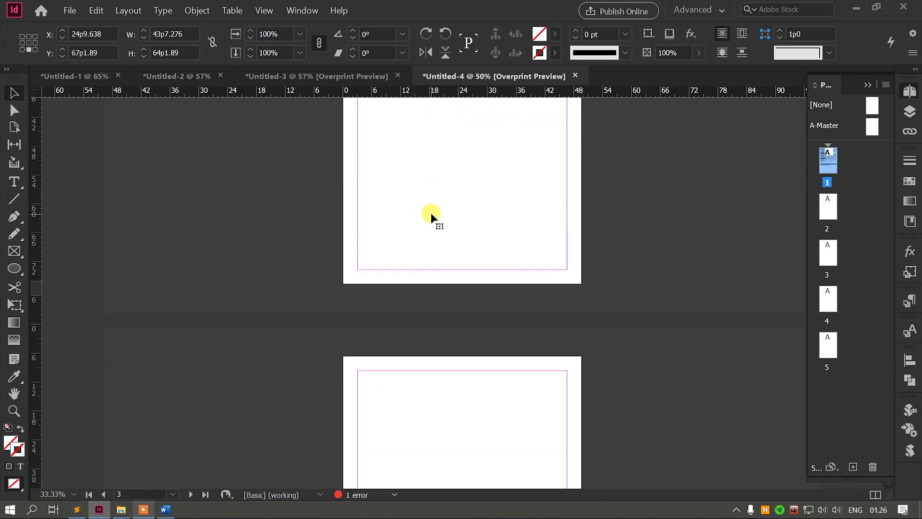
click(203, 259)
scroll(212, 262, up, 2)
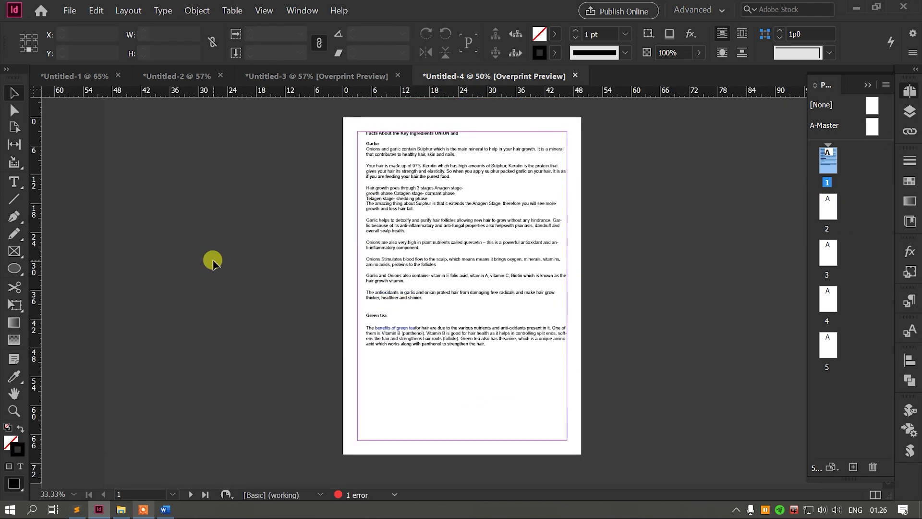
scroll(451, 277, down, 1)
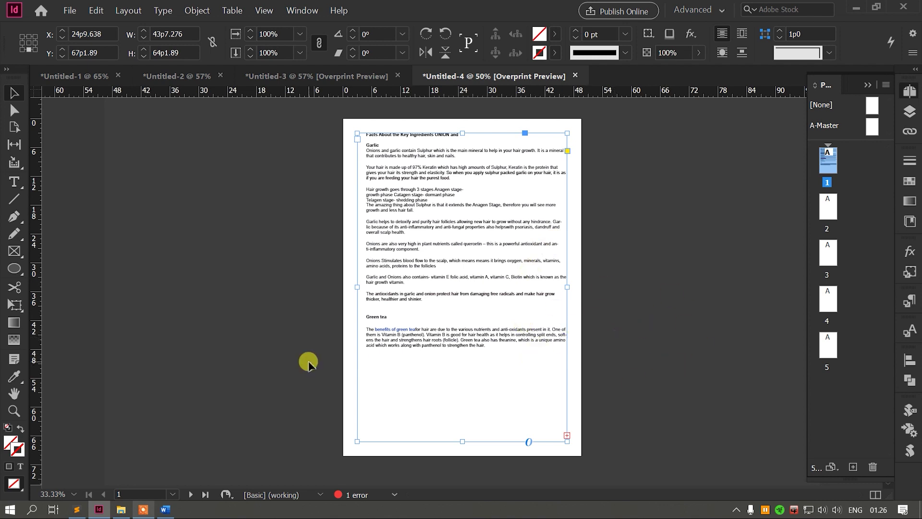
scroll(241, 303, down, 1)
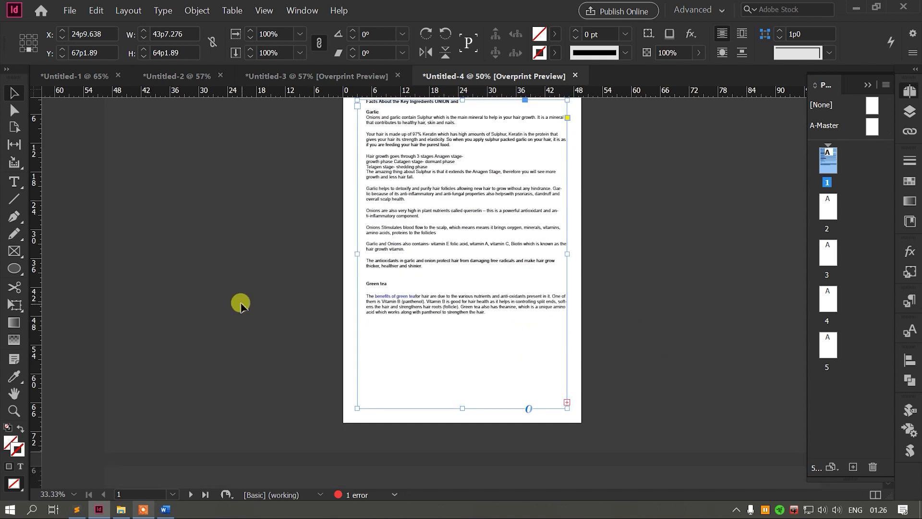
click(566, 402)
scroll(515, 360, down, 5)
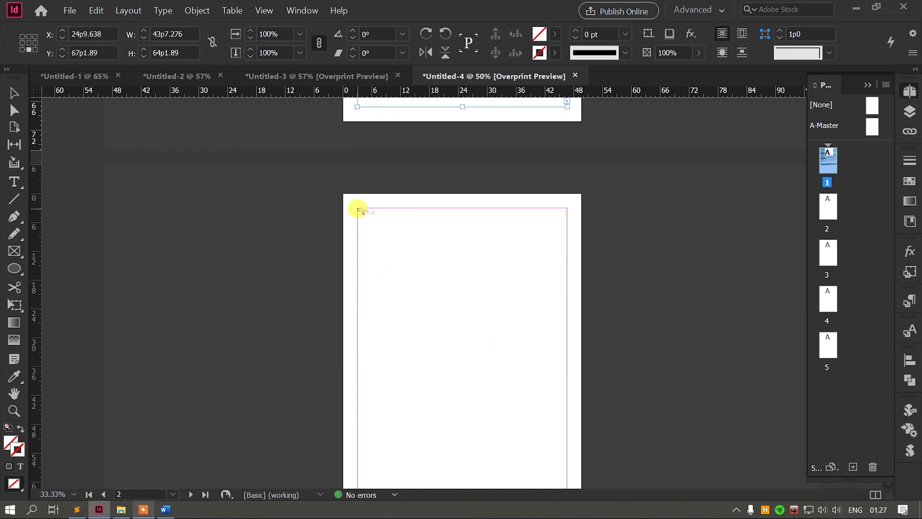
drag(358, 210, 527, 365)
click(302, 327)
scroll(303, 328, up, 3)
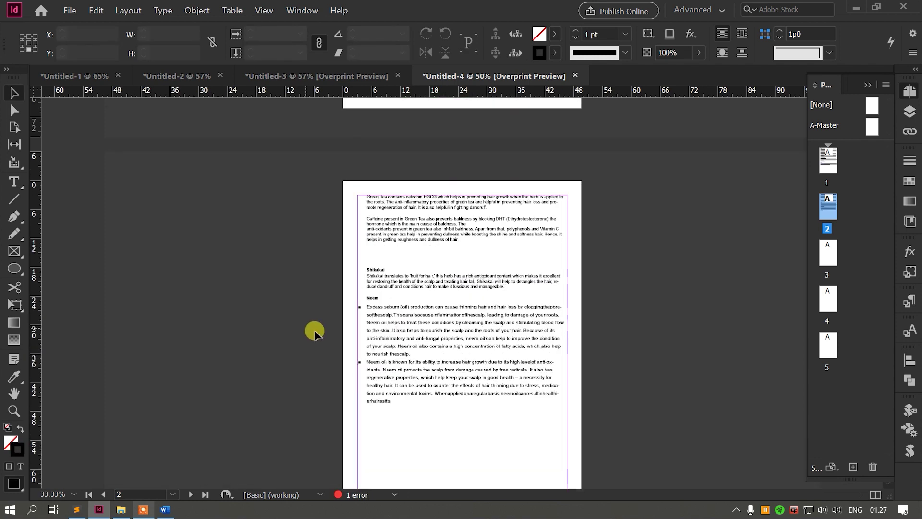
click(436, 346)
scroll(438, 350, down, 3)
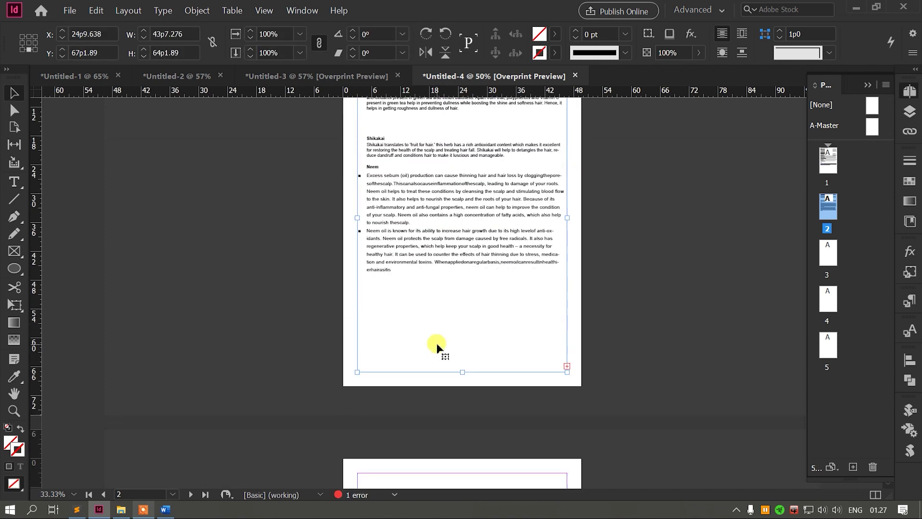
scroll(528, 361, down, 2)
scroll(344, 336, down, 3)
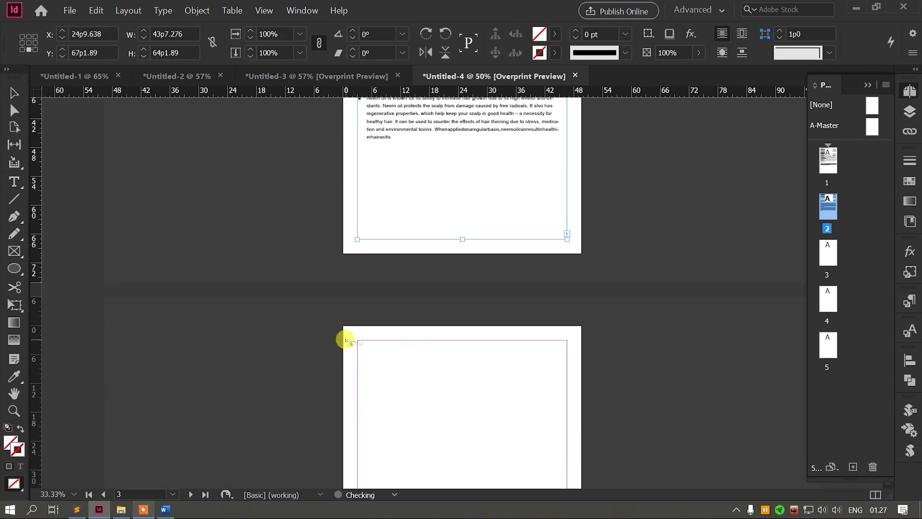
scroll(366, 288, up, 4)
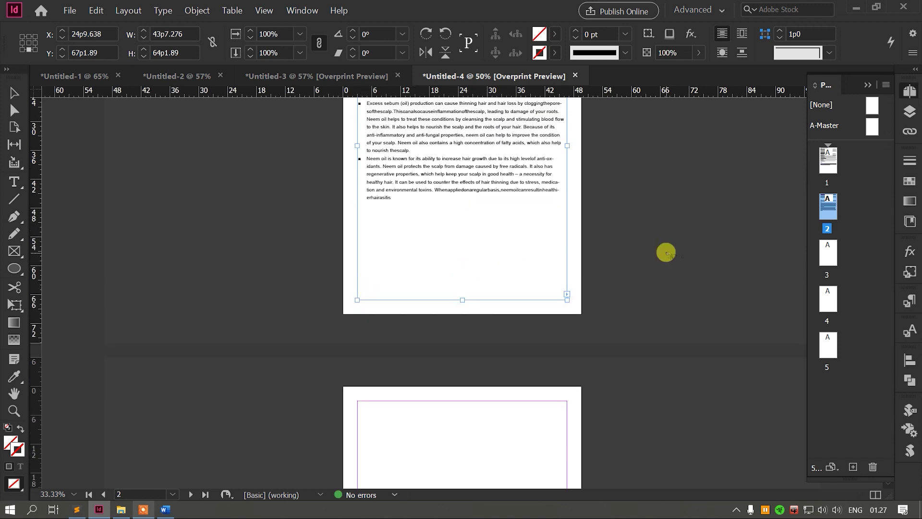
scroll(601, 234, up, 2)
key(Delete)
scroll(497, 253, up, 6)
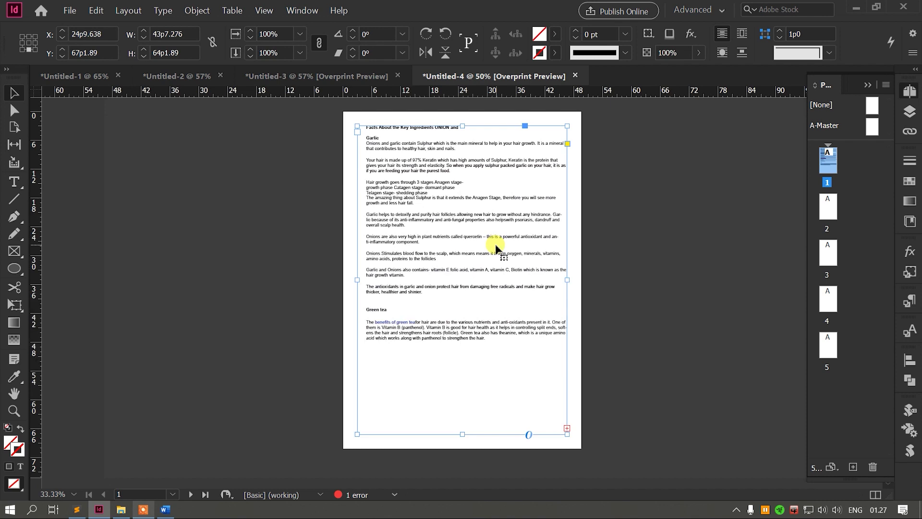
click(558, 429)
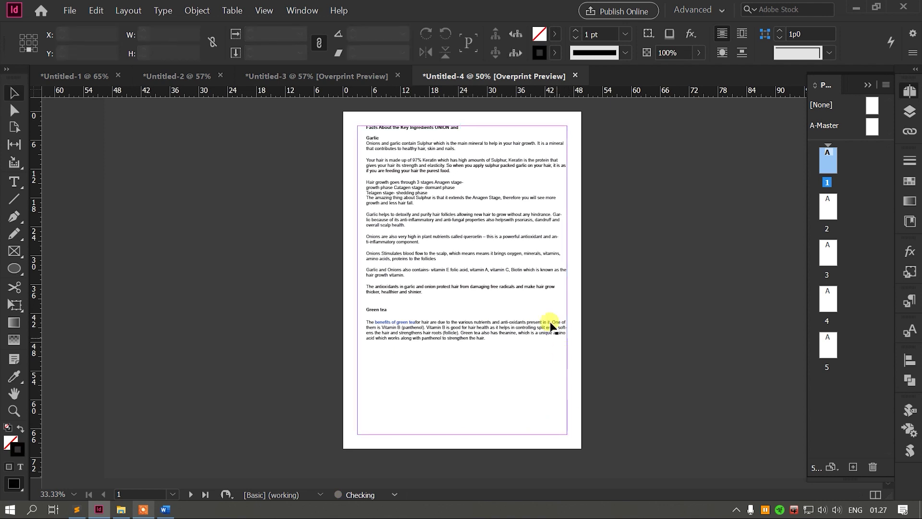
scroll(551, 326, down, 15)
scroll(548, 315, up, 8)
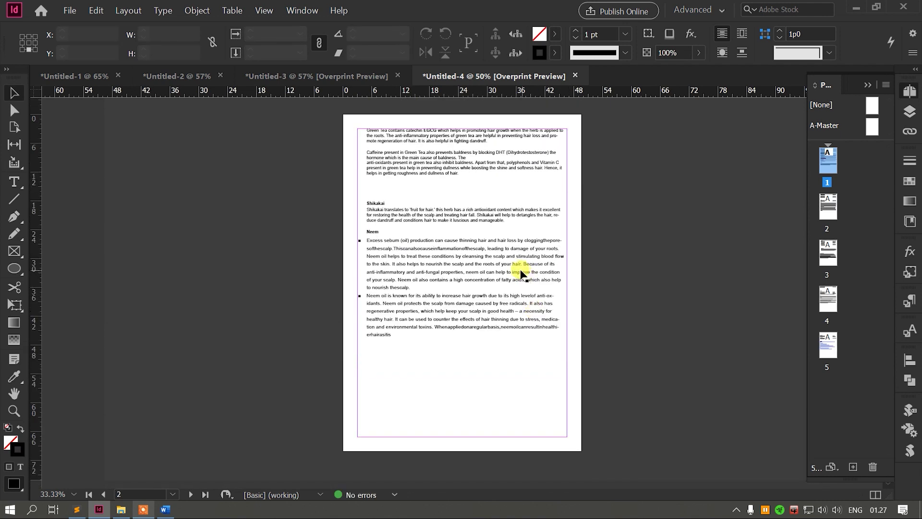
scroll(522, 274, up, 7)
scroll(522, 274, down, 6)
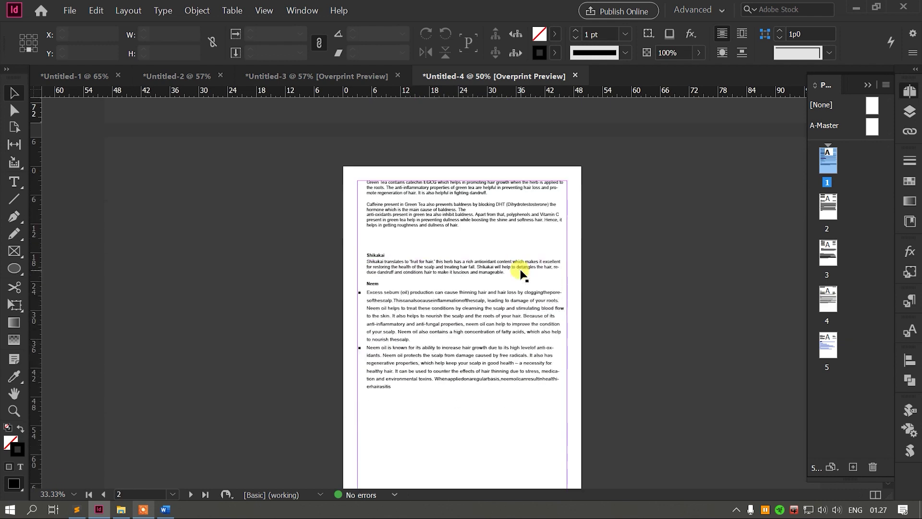
scroll(522, 274, down, 4)
scroll(522, 274, down, 12)
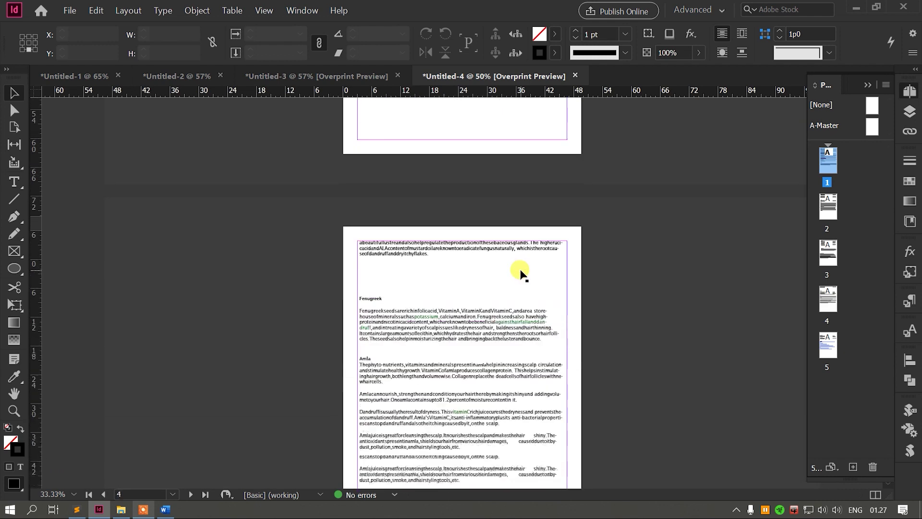
scroll(522, 273, down, 5)
scroll(522, 274, down, 2)
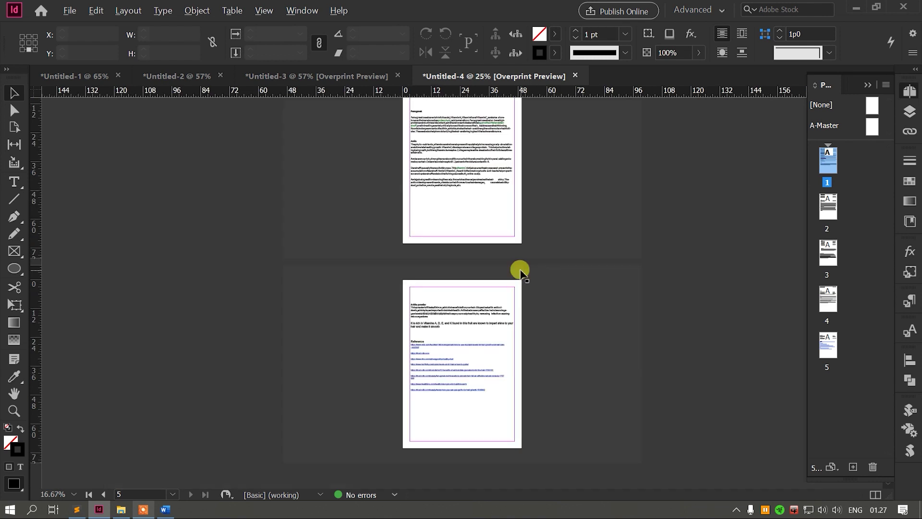
scroll(521, 271, down, 1)
scroll(520, 271, up, 1)
scroll(521, 270, down, 1)
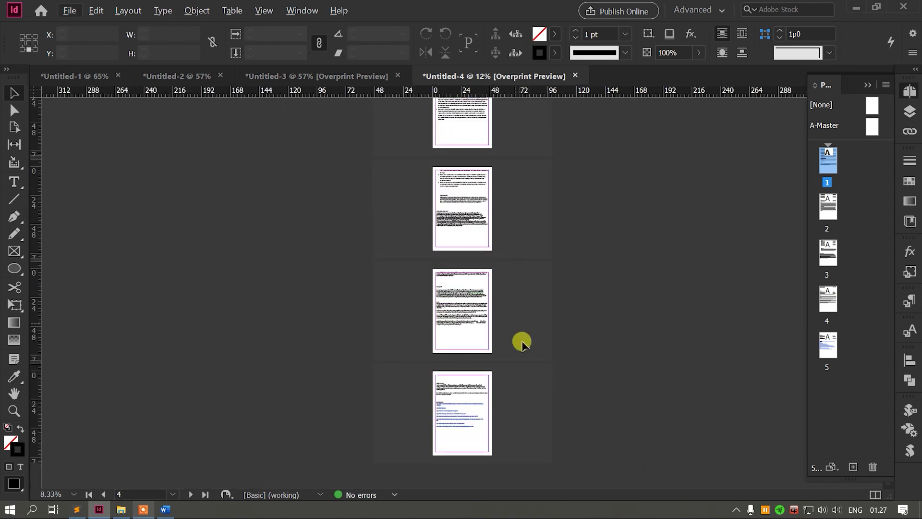
key(ctrl+z)
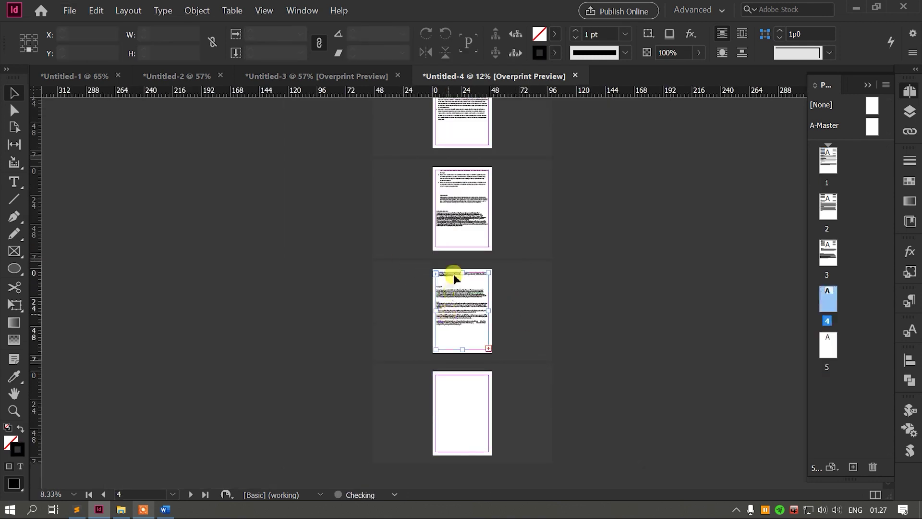
key(ctrl+z)
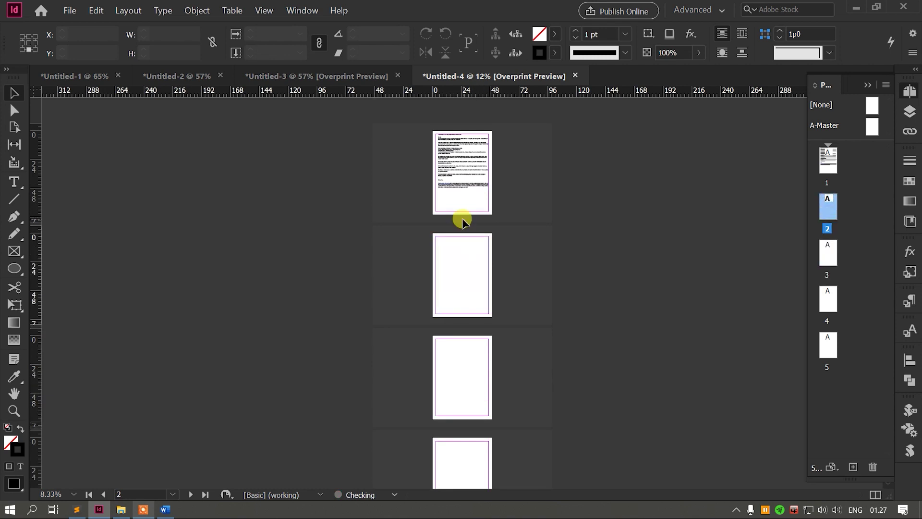
scroll(464, 202, up, 4)
scroll(468, 322, down, 2)
scroll(475, 321, up, 3)
click(479, 300)
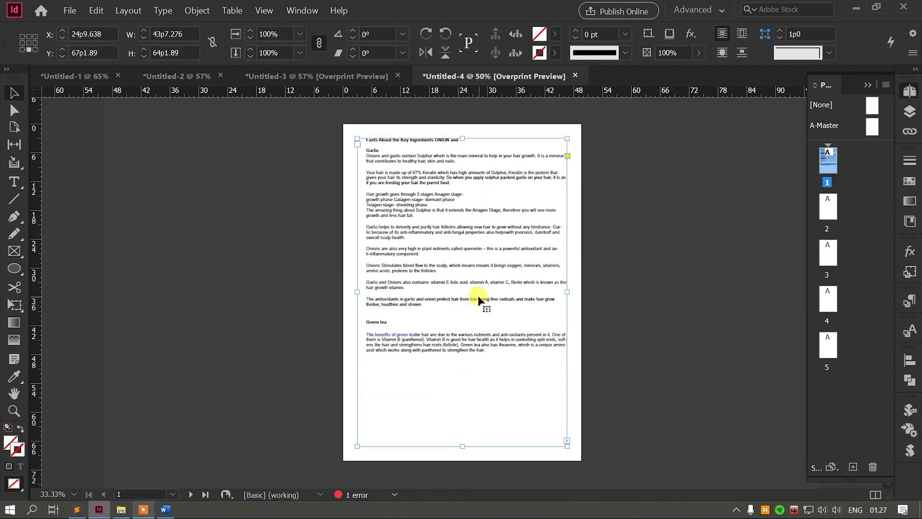
- Undo the text placement and delete the leftover heading frame so page 1 is blank
key(ctrl+z)
click(420, 443)
key(Delete)
- Try loading the ingredients .docx for placing and dismiss both file-in-use warnings
key(ctrl+d)
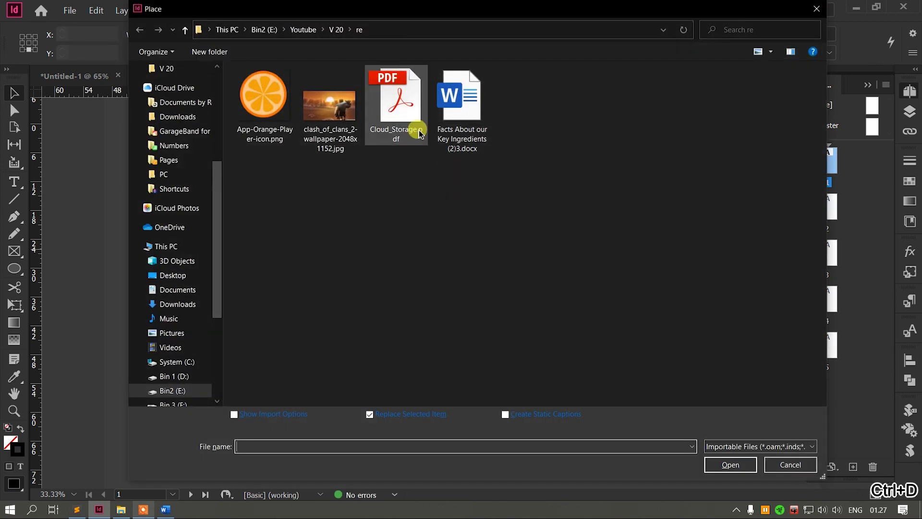
click(468, 101)
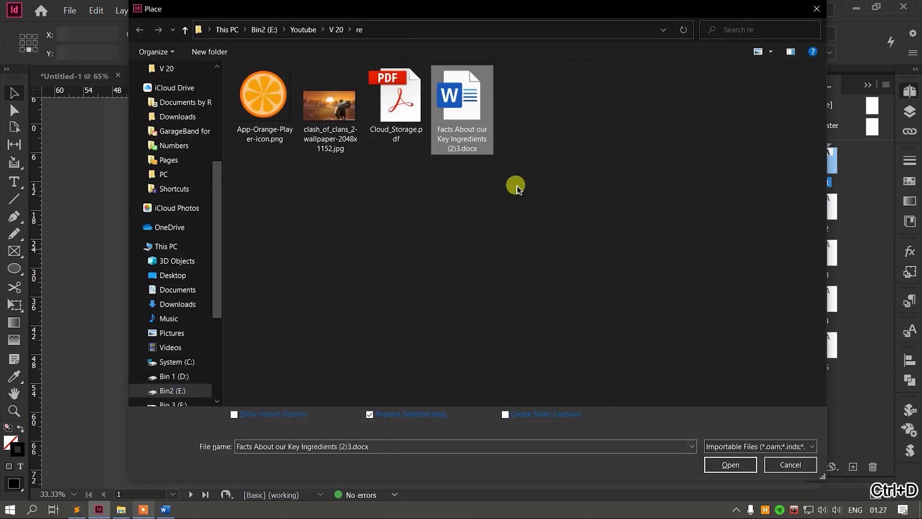
click(723, 462)
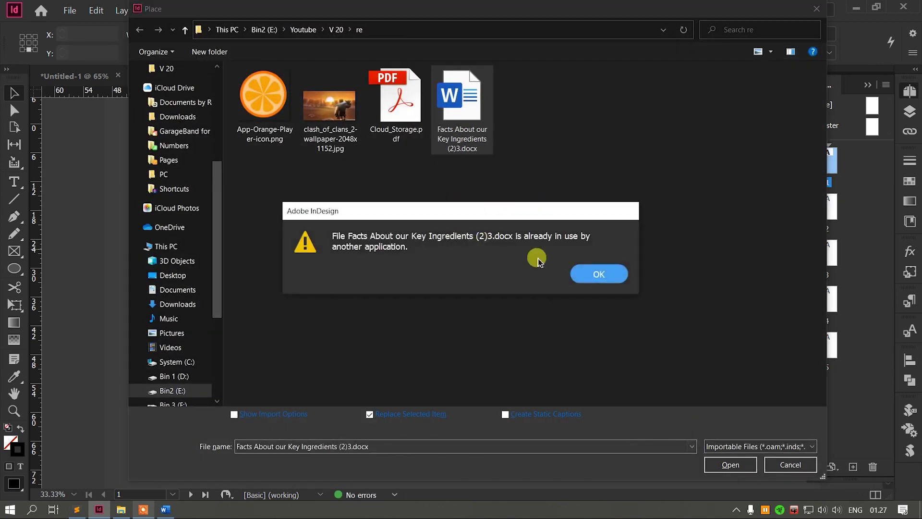
click(598, 274)
click(590, 275)
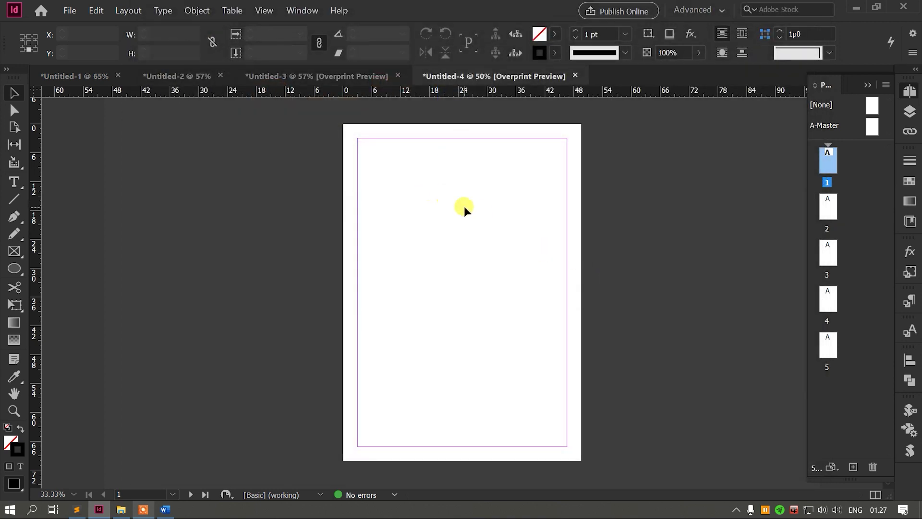
- Close the document in Word, then reload Facts About our Key Ingredients (2)3.docx for placing
key(ctrl+d)
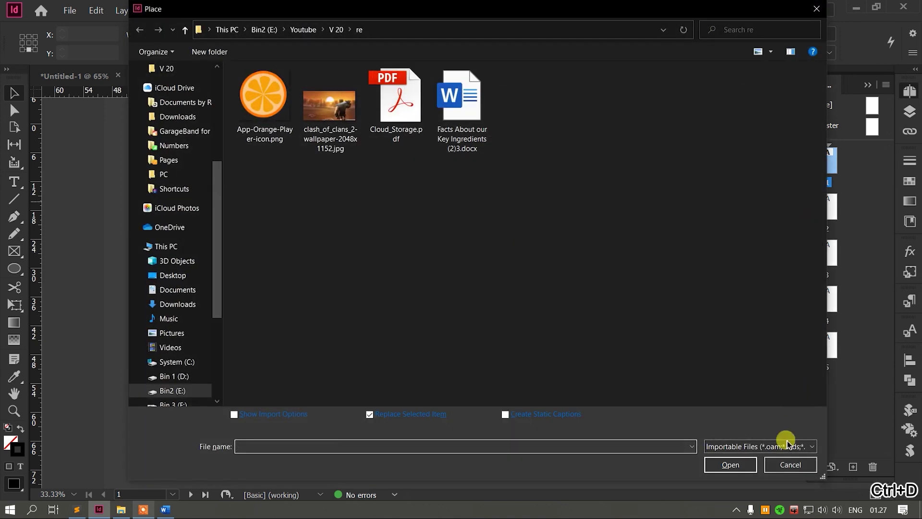
click(790, 465)
click(165, 509)
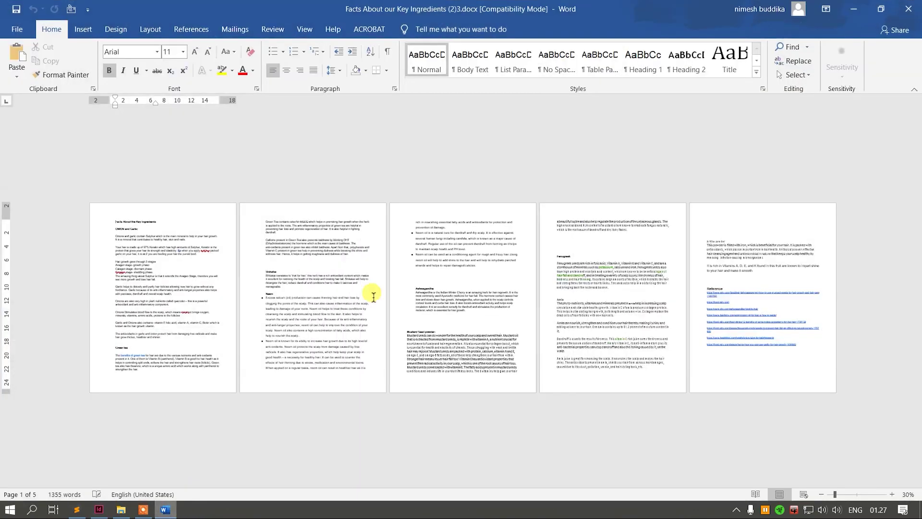
click(908, 9)
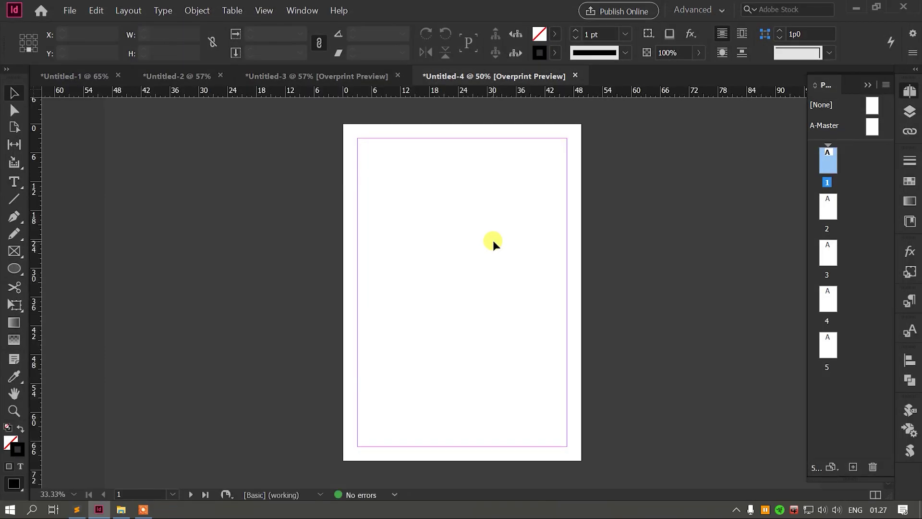
key(ctrl+d)
click(462, 120)
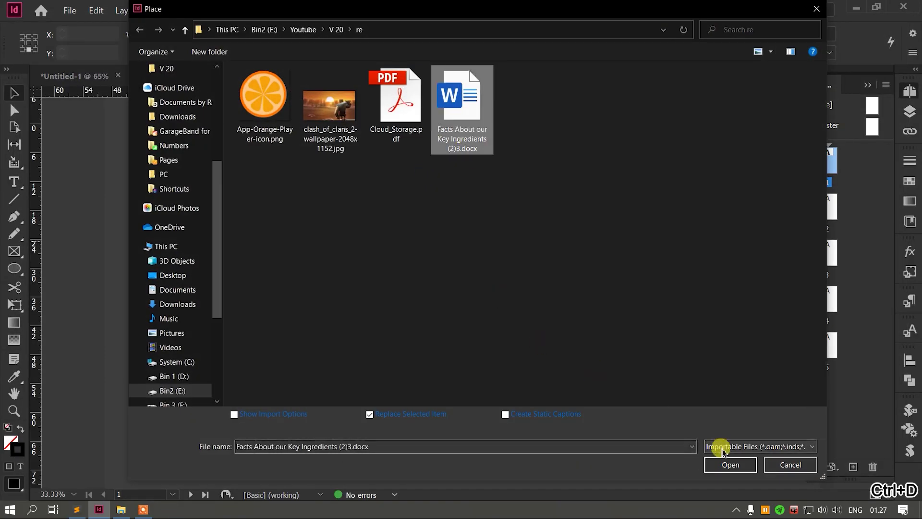
click(731, 465)
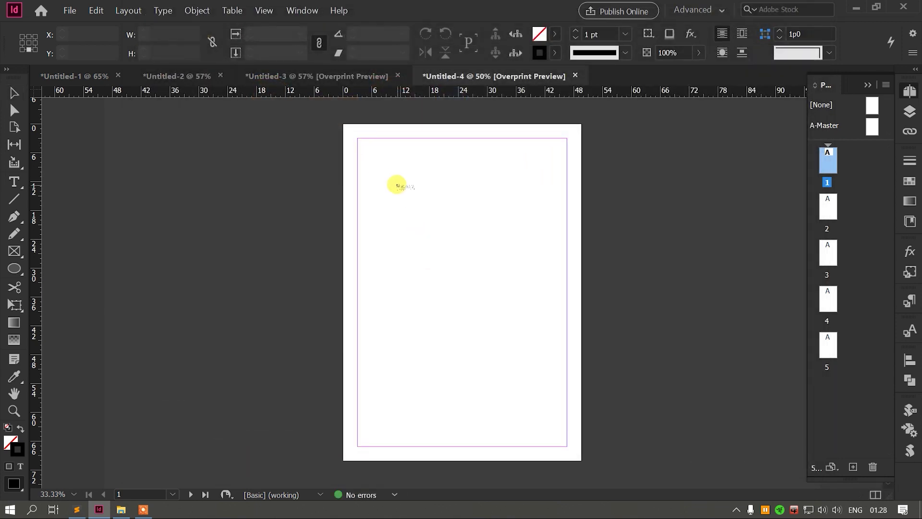
- Autoflow the ingredients text from page 1's margin frame and scroll through pages 1–5
shift+click(358, 140)
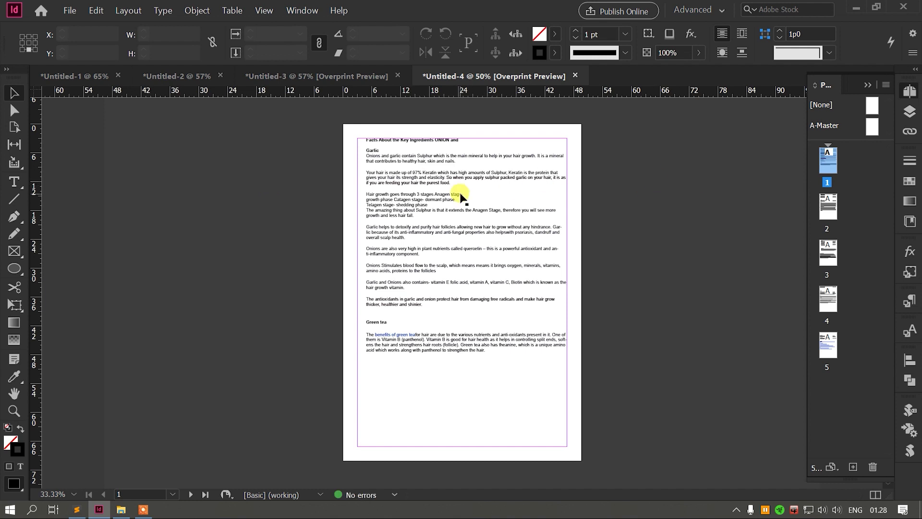
scroll(460, 196, down, 15)
scroll(460, 196, down, 5)
scroll(460, 196, up, 5)
scroll(460, 196, up, 10)
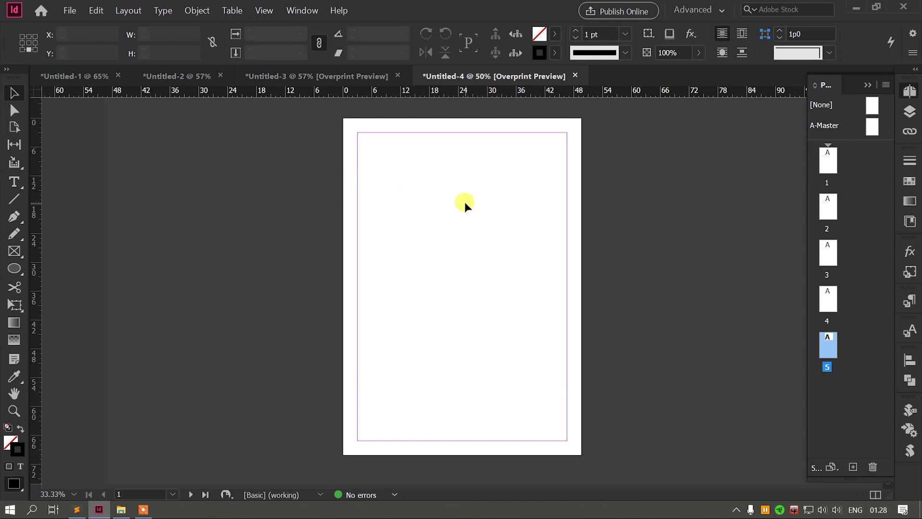
click(70, 10)
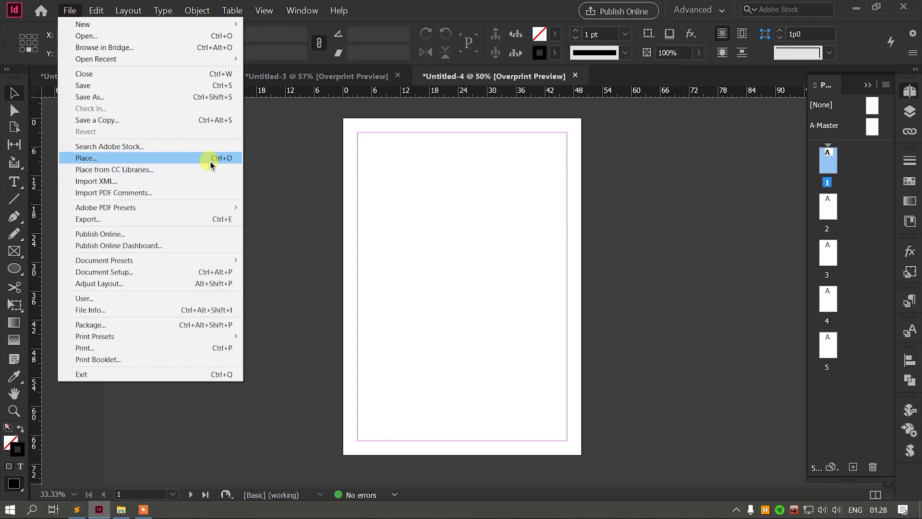
- Place Cloud_Storage.pdf at page 1's top-left corner
click(508, 218)
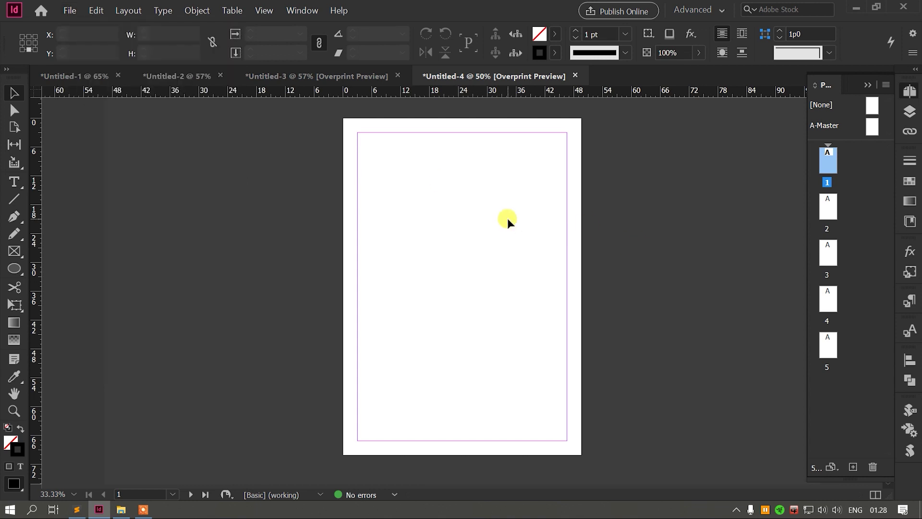
key(ctrl+d)
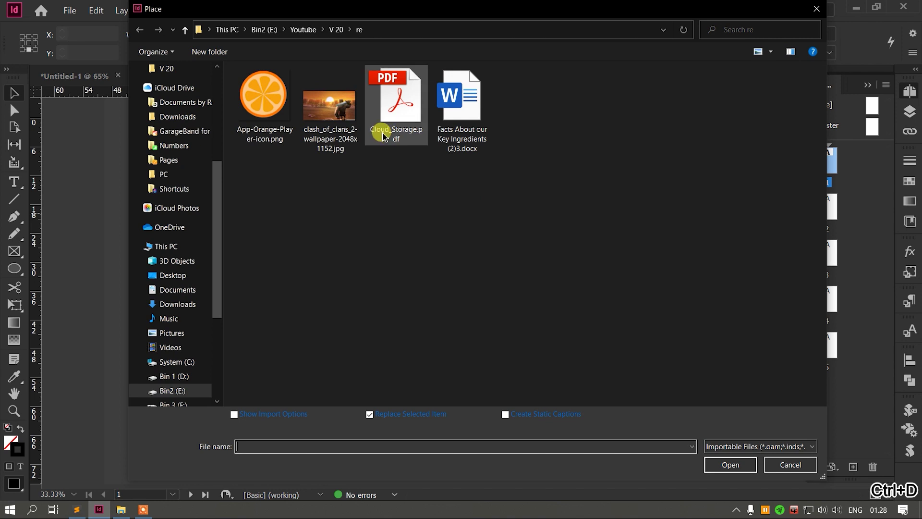
click(388, 116)
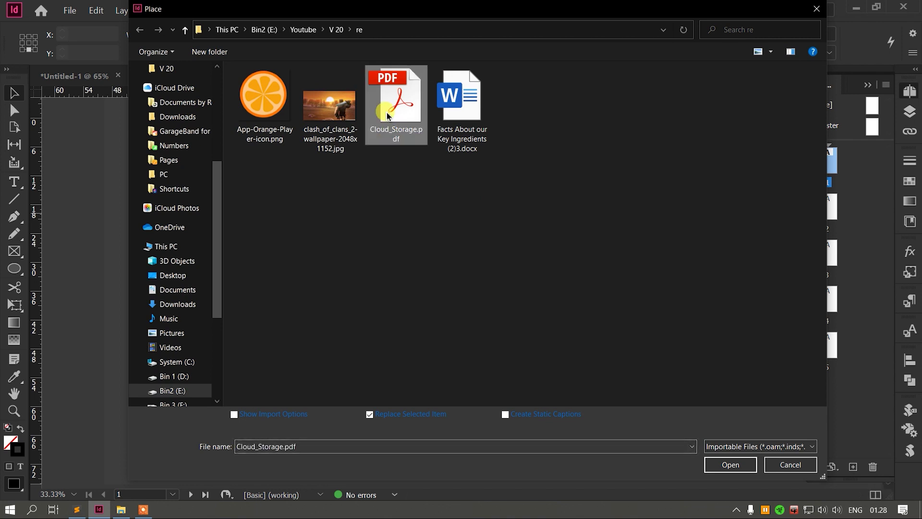
click(730, 465)
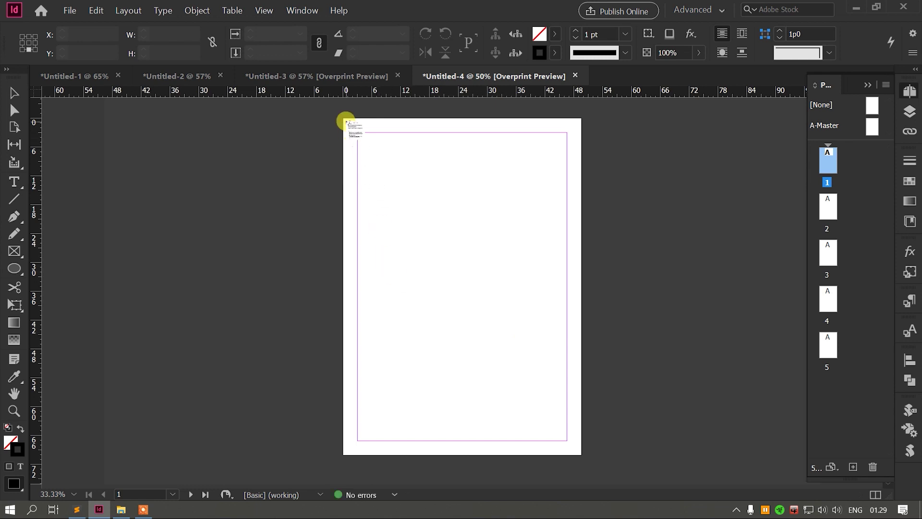
click(344, 117)
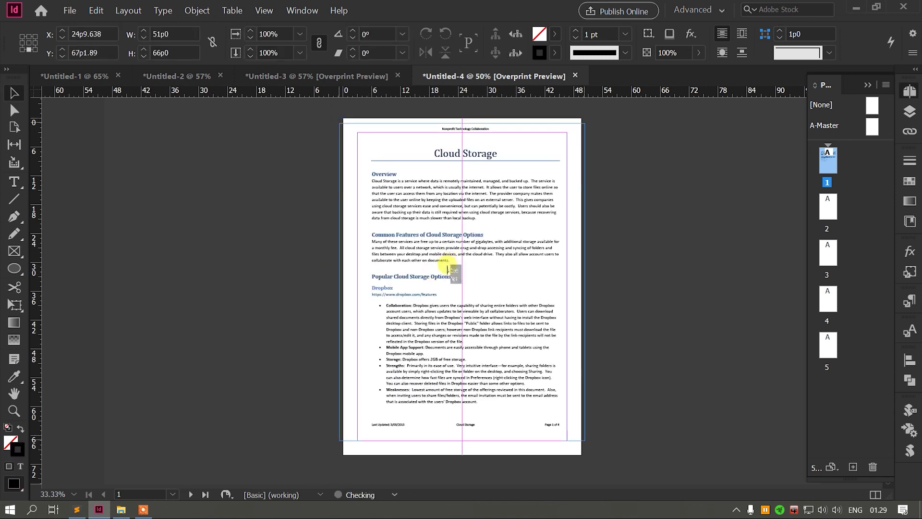
- Centre the PDF content in its frame with Ctrl+Shift+E and check the frame selection
click(449, 247)
key(ctrl+shift+e)
click(310, 233)
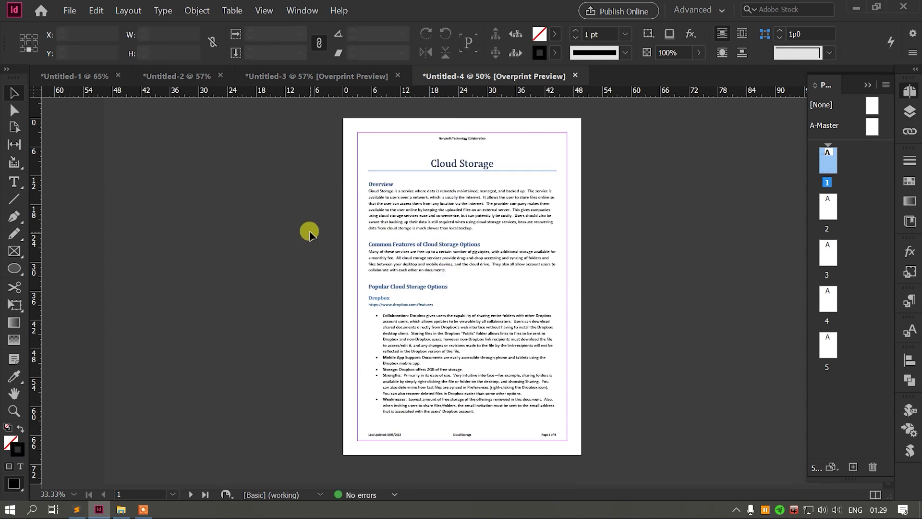
click(384, 186)
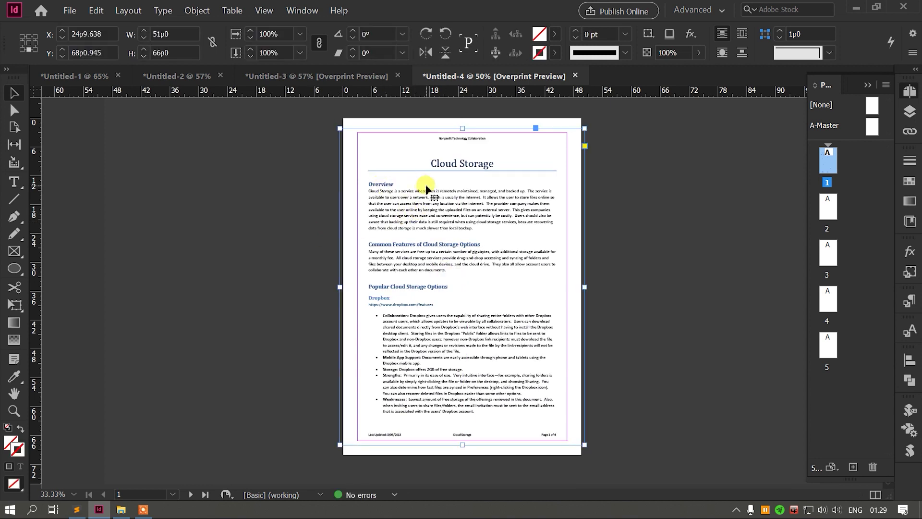
click(274, 179)
click(423, 155)
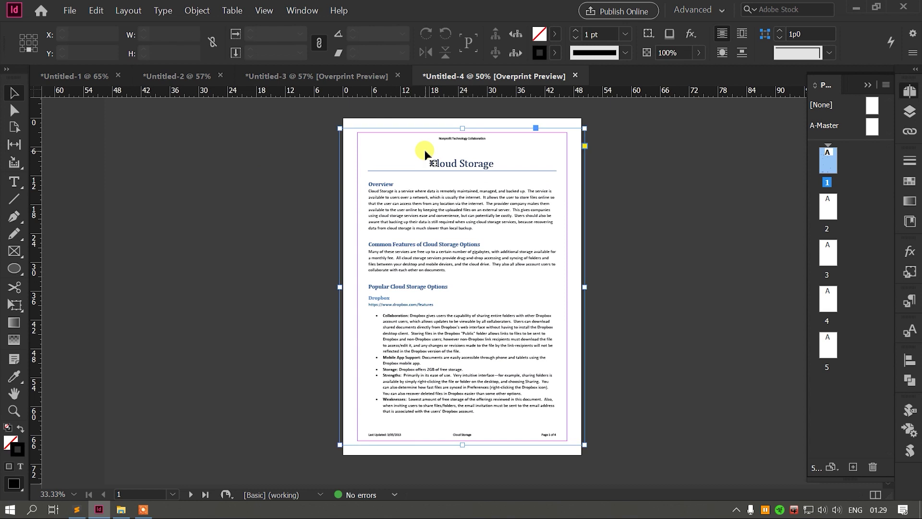
- View all four pages of the original PDF in Acrobat, then close it
click(121, 509)
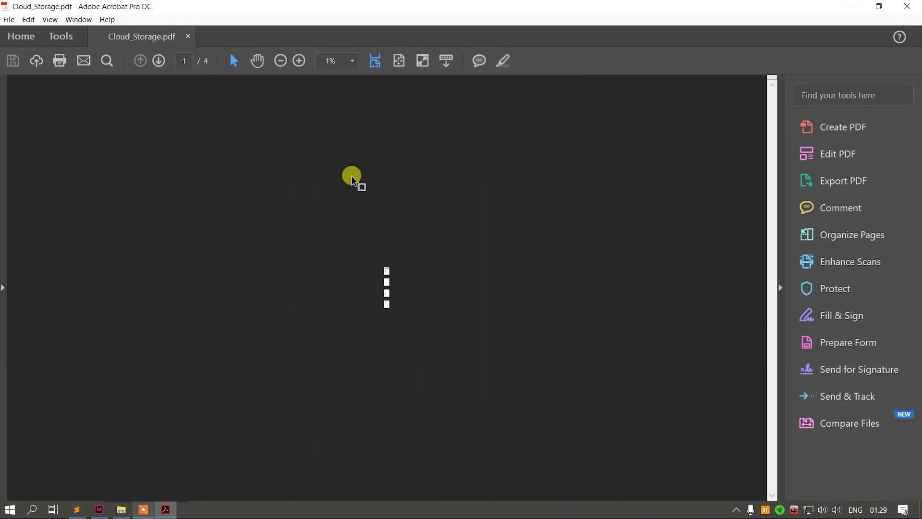
drag(353, 179, 380, 230)
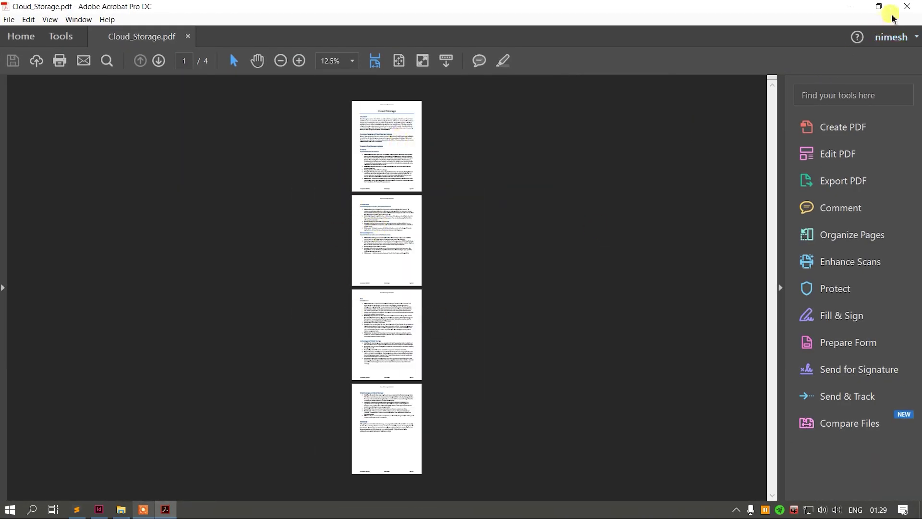
click(907, 6)
click(324, 244)
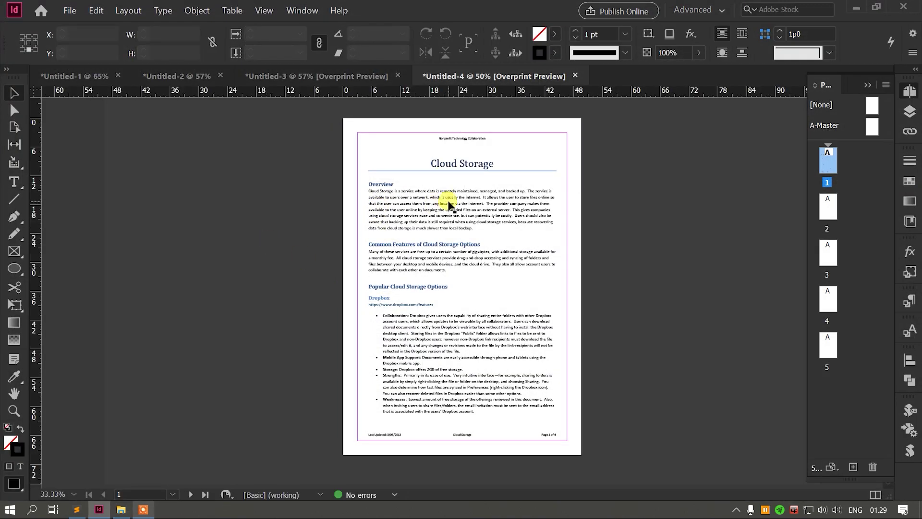
- Delete the Cloud Storage frame, re-place Cloud_Storage.pdf at the corner, then undo it
click(448, 204)
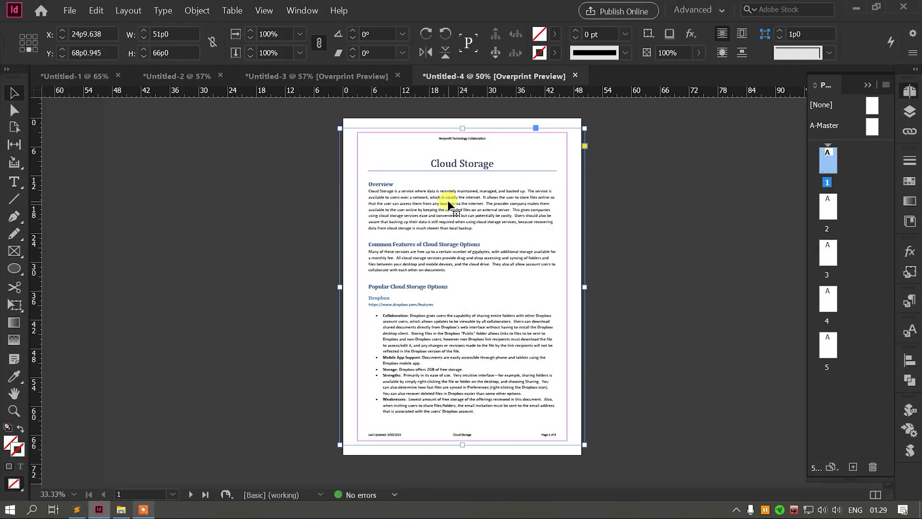
key(Delete)
key(ctrl+d)
double_click(418, 114)
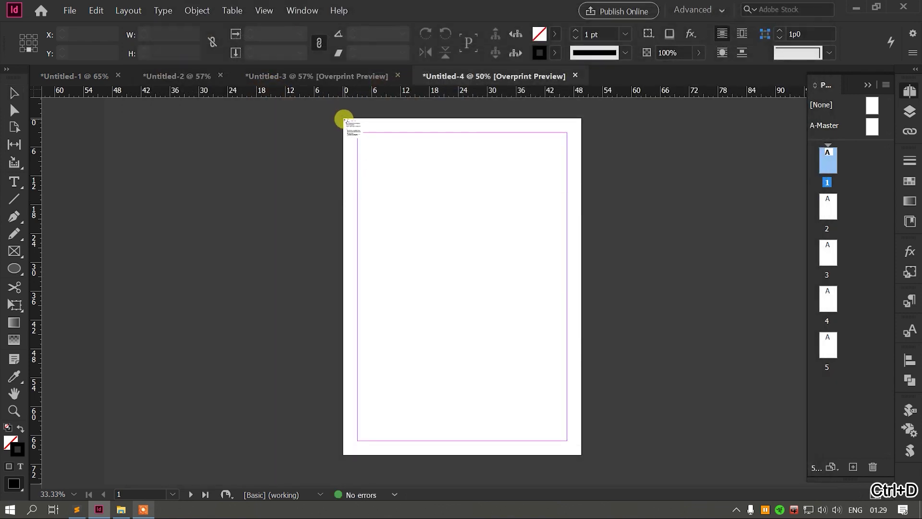
click(343, 119)
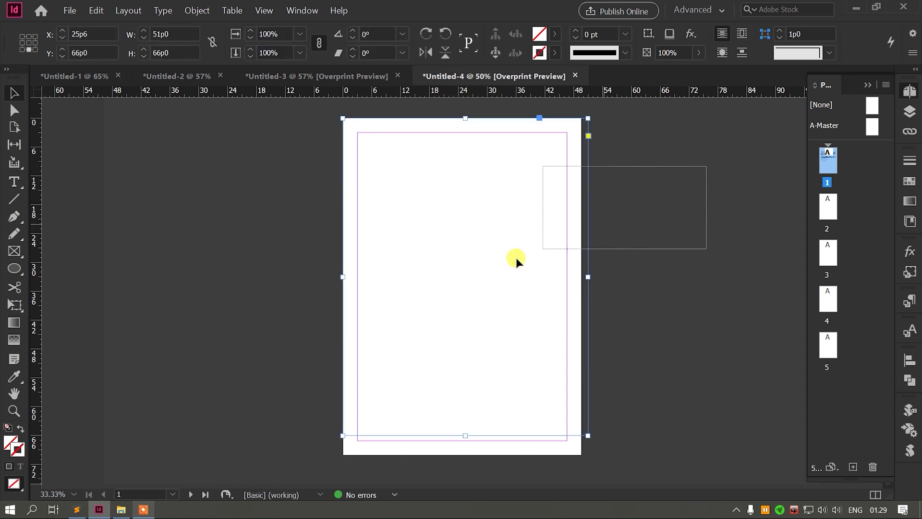
key(ctrl+z)
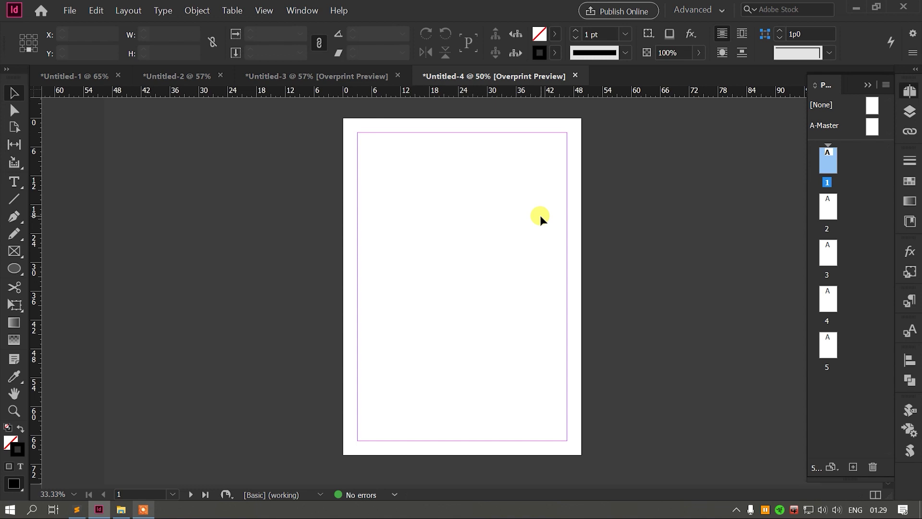
- Select Cloud_Storage.pdf in File > Place with Show Import Options enabled
click(68, 10)
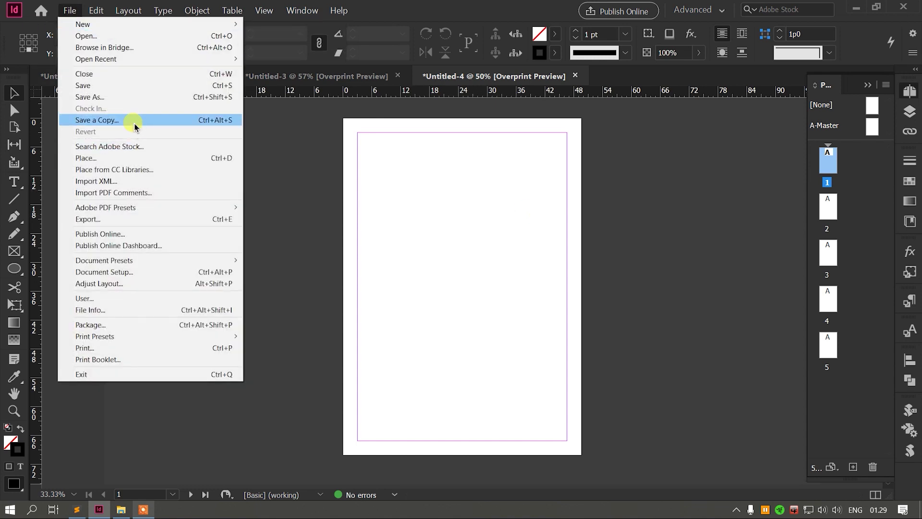
click(134, 158)
click(397, 92)
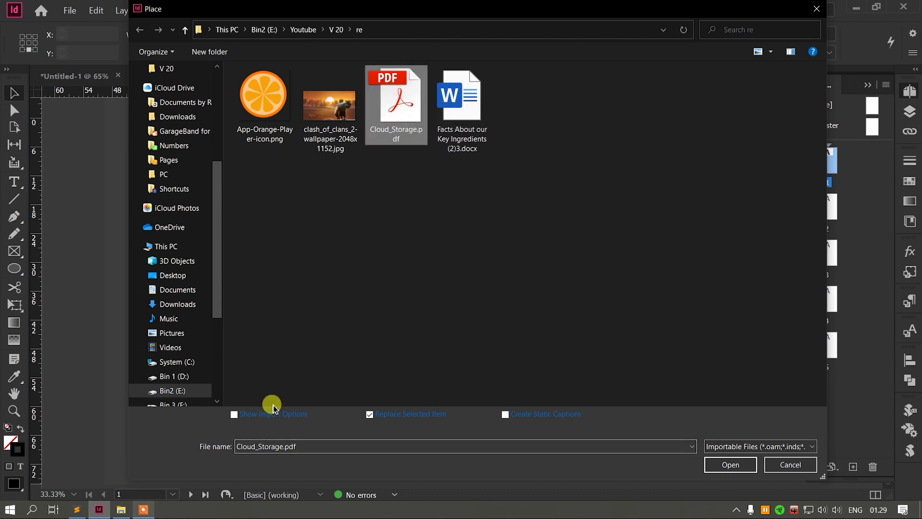
click(235, 415)
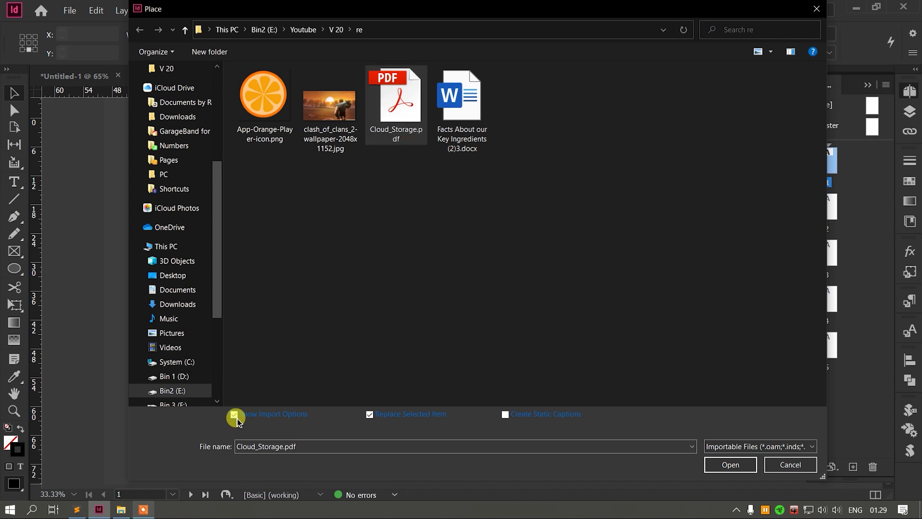
click(730, 464)
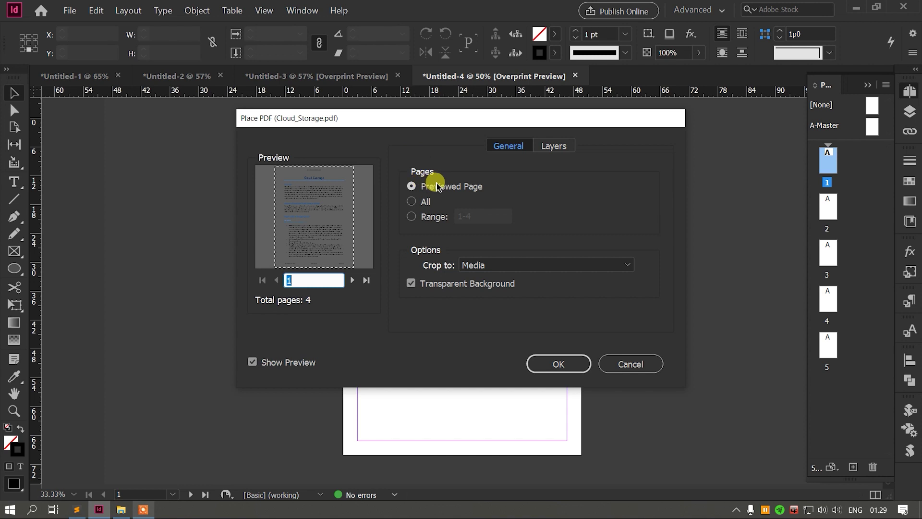
- Import all four PDF pages and drag the first onto page 1's top-left corner
click(411, 202)
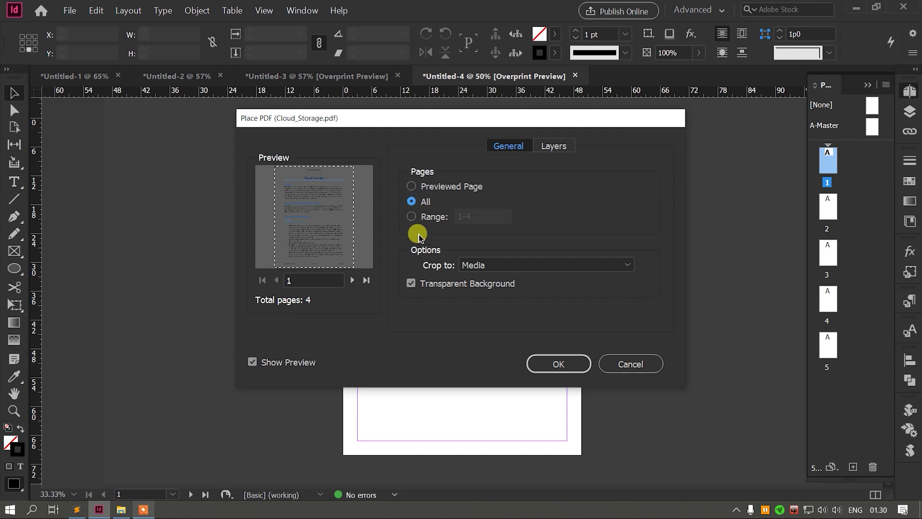
click(559, 364)
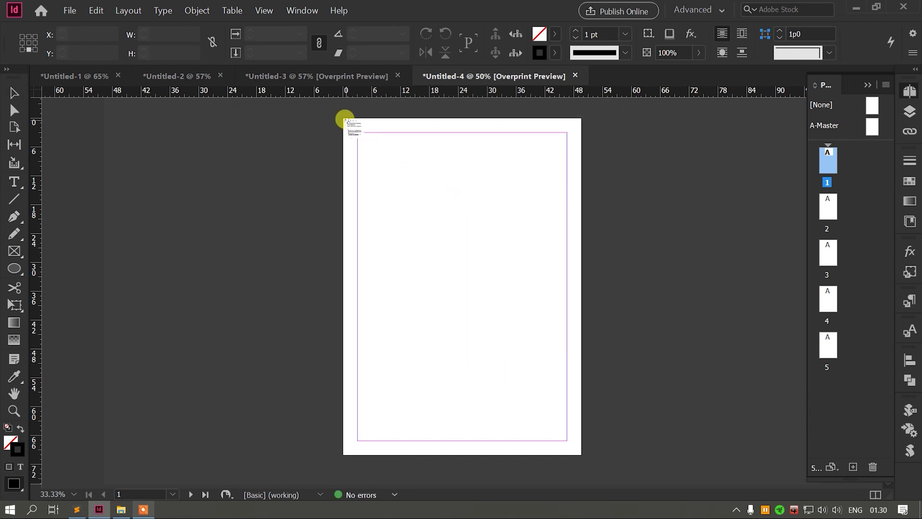
drag(342, 118, 625, 424)
- Place the next three PDF pages on pages 2, 3 and 4
scroll(425, 205, down, 5)
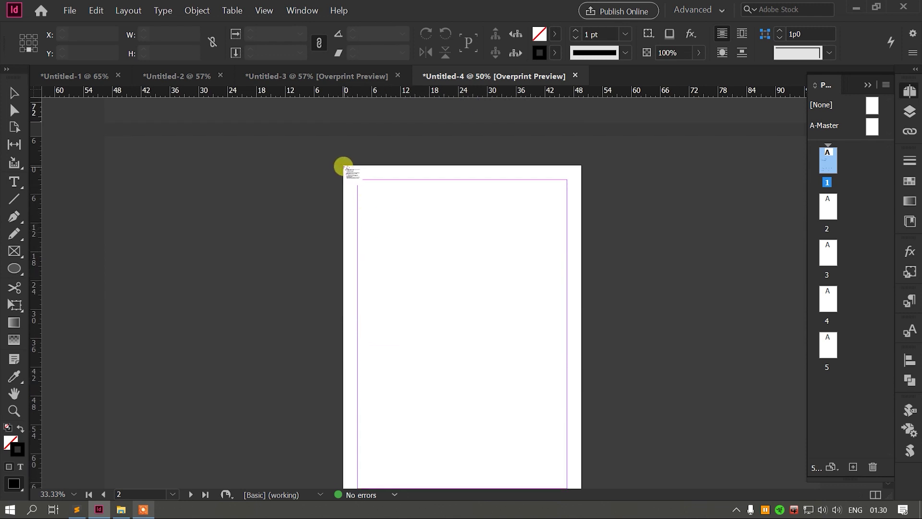
click(343, 166)
scroll(347, 175, down, 5)
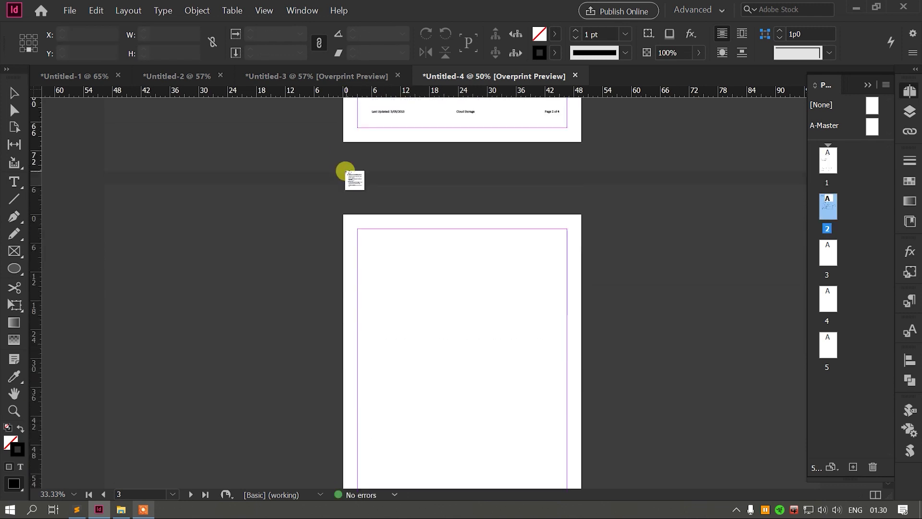
click(344, 215)
scroll(344, 214, down, 5)
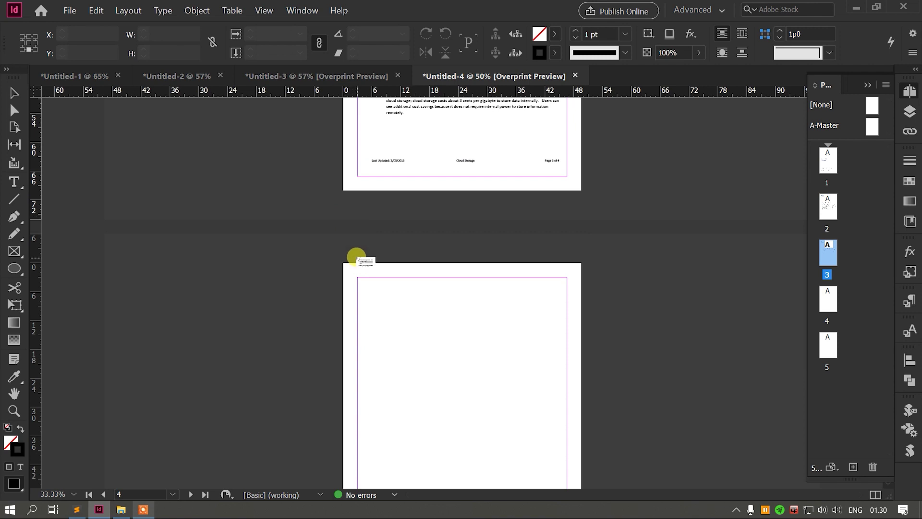
click(348, 267)
- Zoom out to two pages, then select and deselect the PDF frame on page 4
scroll(380, 265, down, 5)
scroll(295, 226, up, 3)
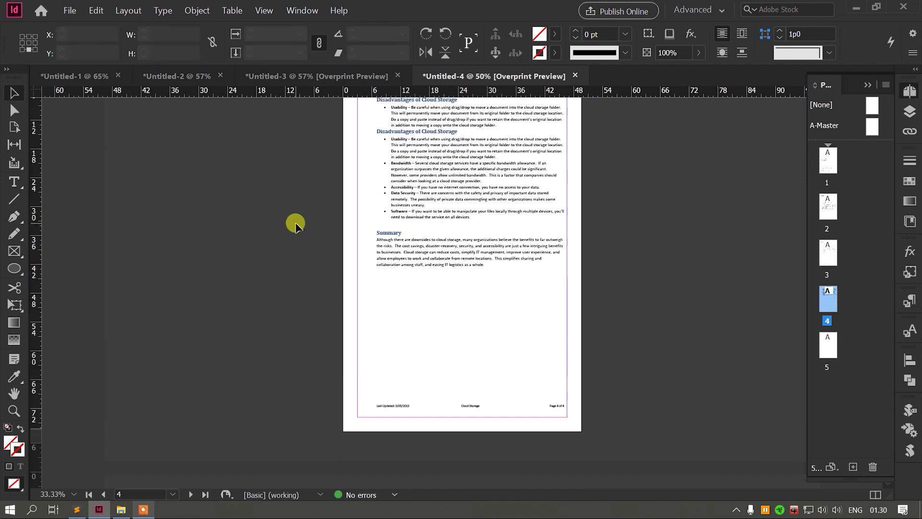
scroll(294, 223, up, 3)
key(ctrl+minus)
key(ctrl+minus)
click(444, 351)
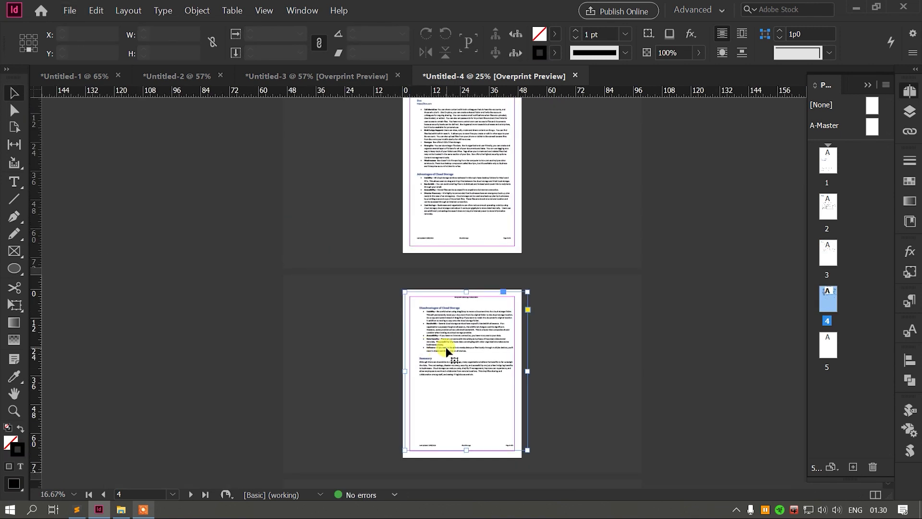
scroll(480, 221, up, 8)
key(ctrl+shift+a)
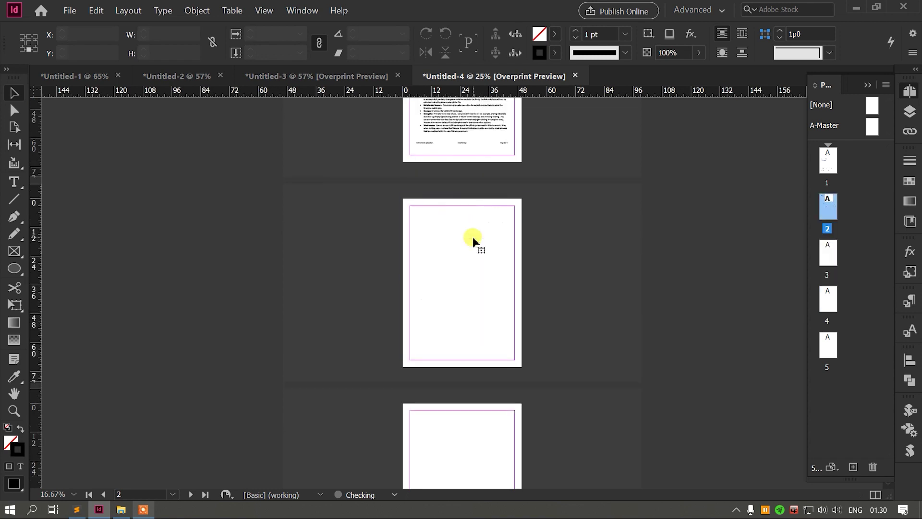
scroll(442, 200, up, 5)
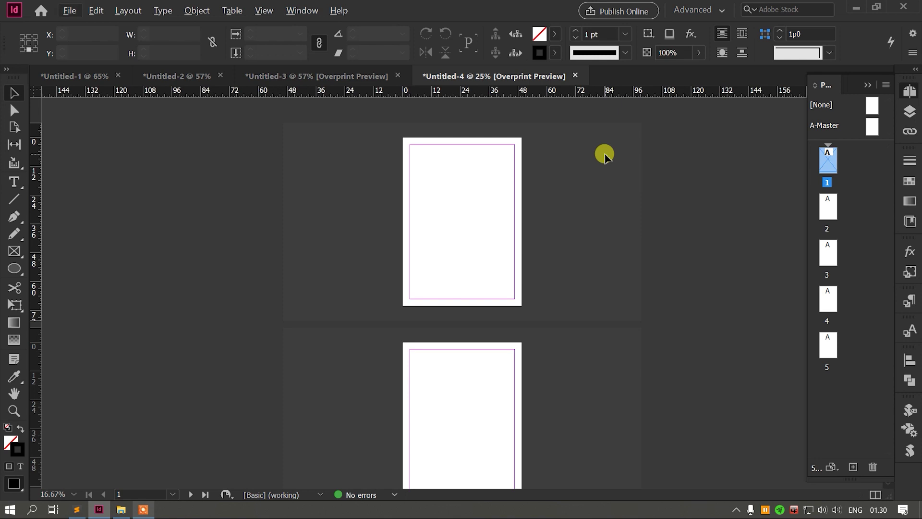
- Open the Scripts panel from Window > Utilities
key(ctrl+equal)
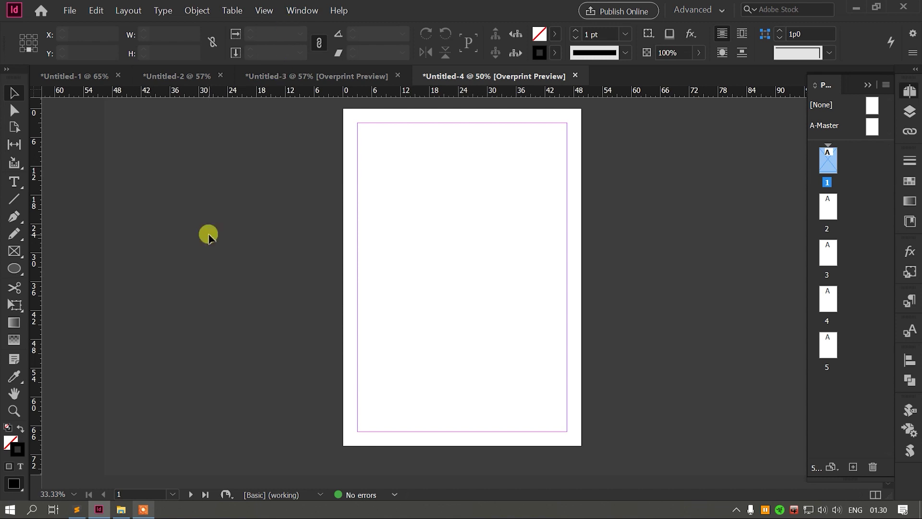
click(301, 10)
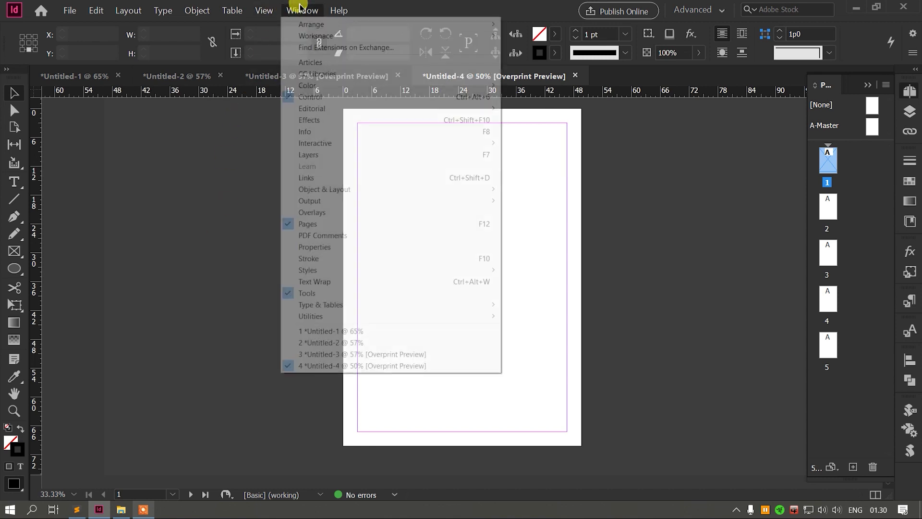
mouse_move(380, 319)
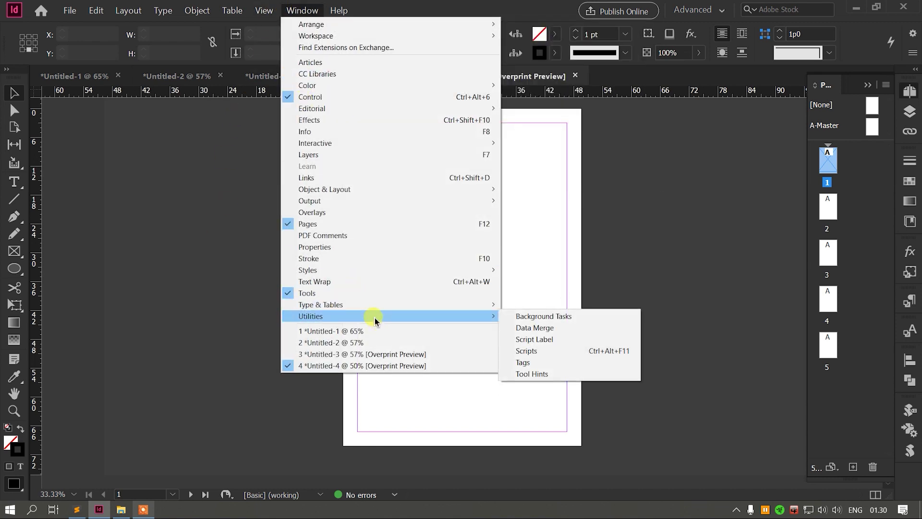
click(553, 355)
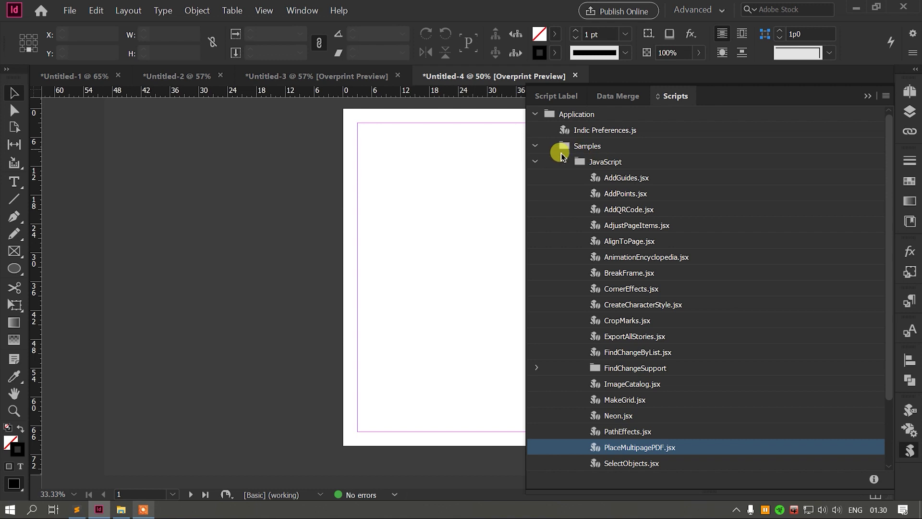
- Expand Samples > JavaScript to list scripts including PlaceMultipagePDF.jsx
click(535, 162)
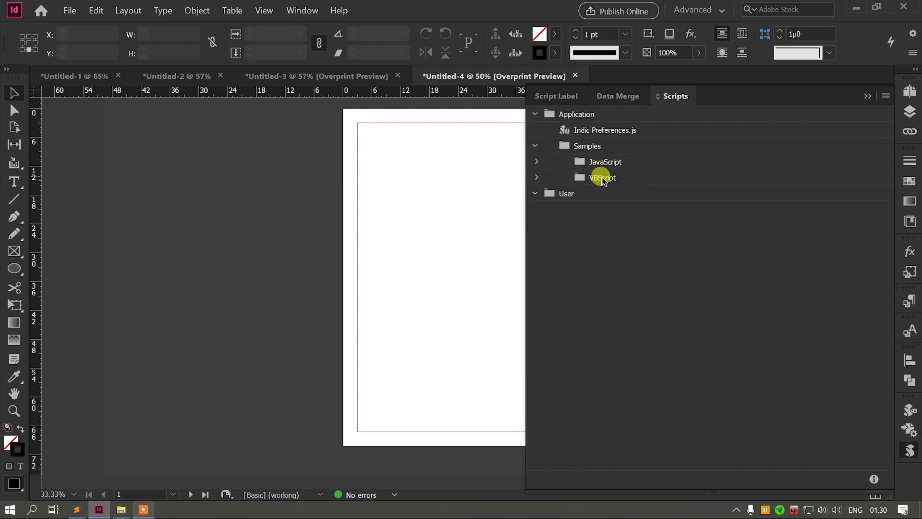
click(537, 162)
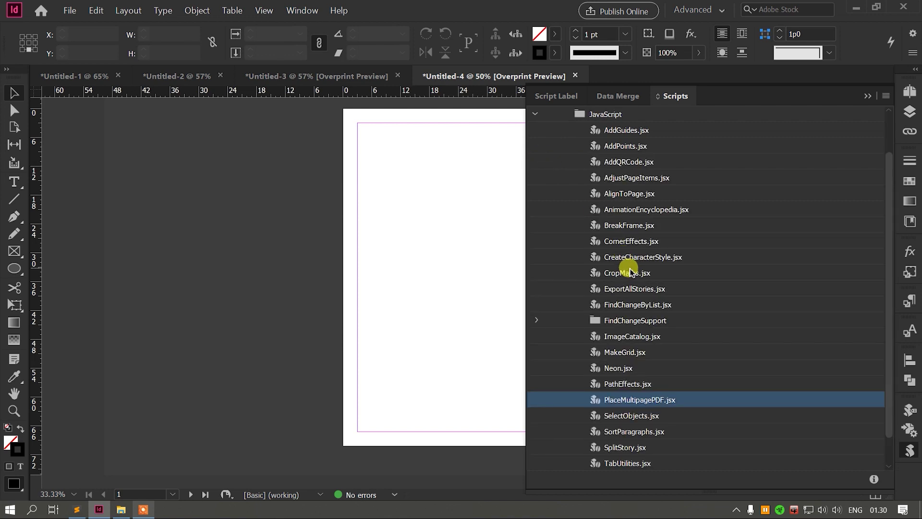
scroll(619, 192, up, 2)
scroll(619, 212, down, 2)
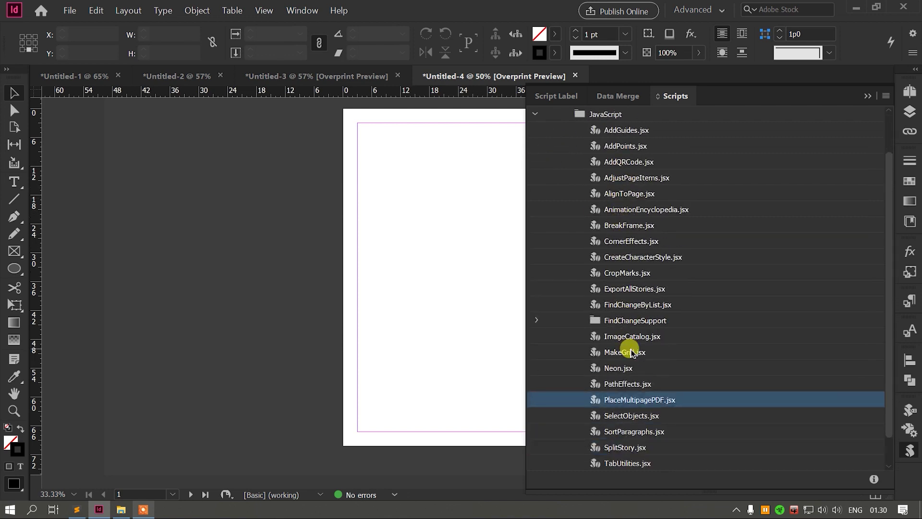
scroll(621, 376, down, 1)
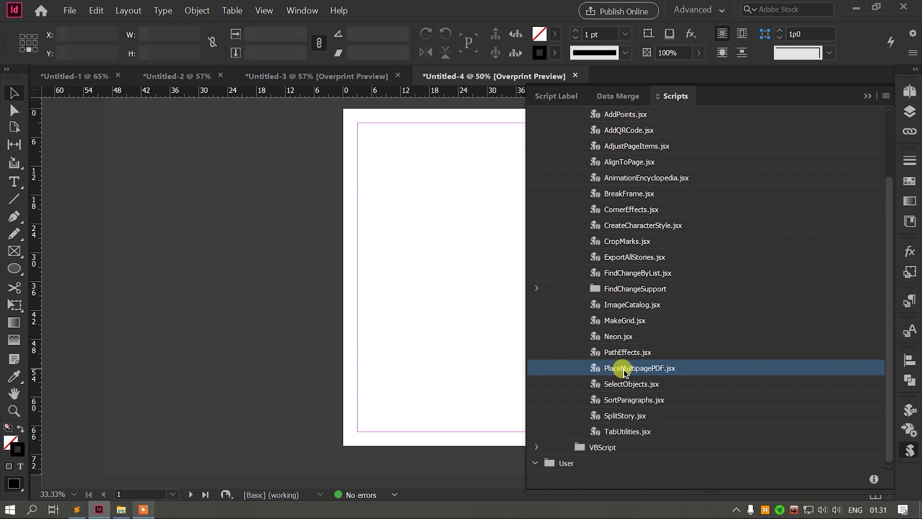
- Run PlaceMultipagePDF.jsx on Cloud_Storage.pdf, placing every page into a new document, Untitled-5
double_click(625, 368)
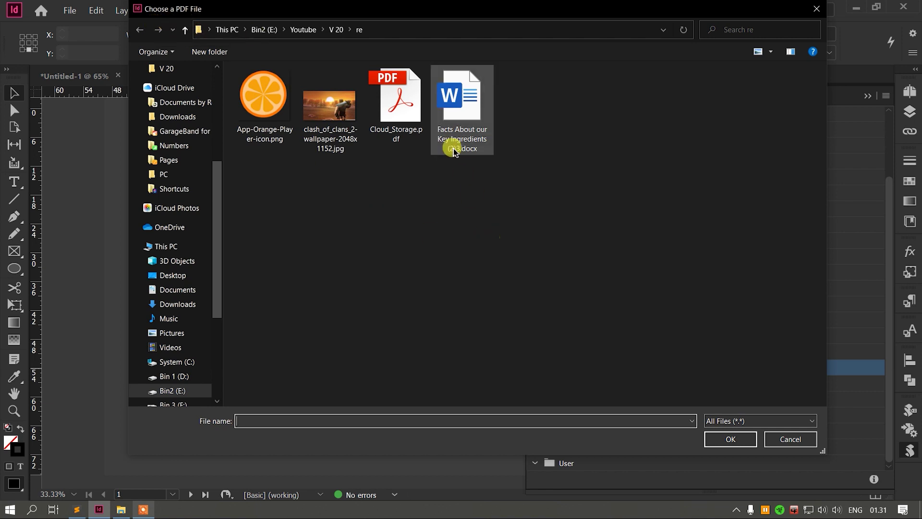
click(395, 113)
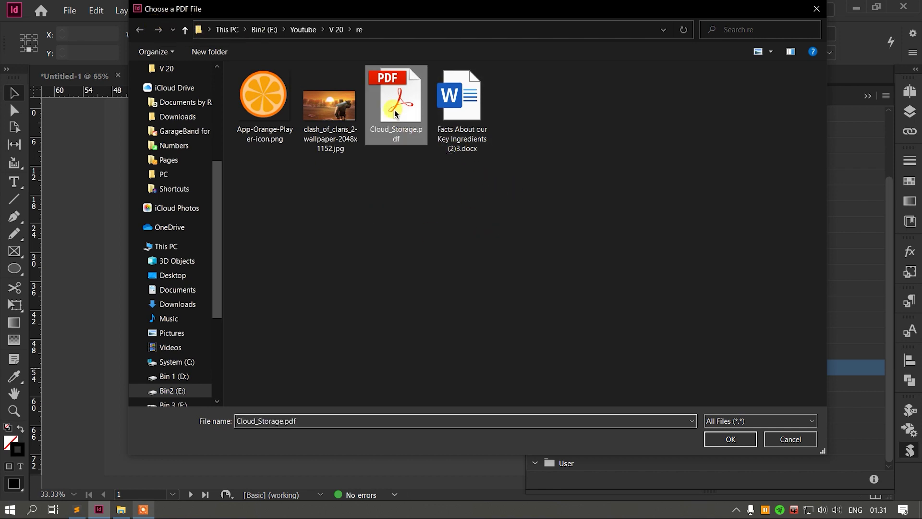
click(731, 439)
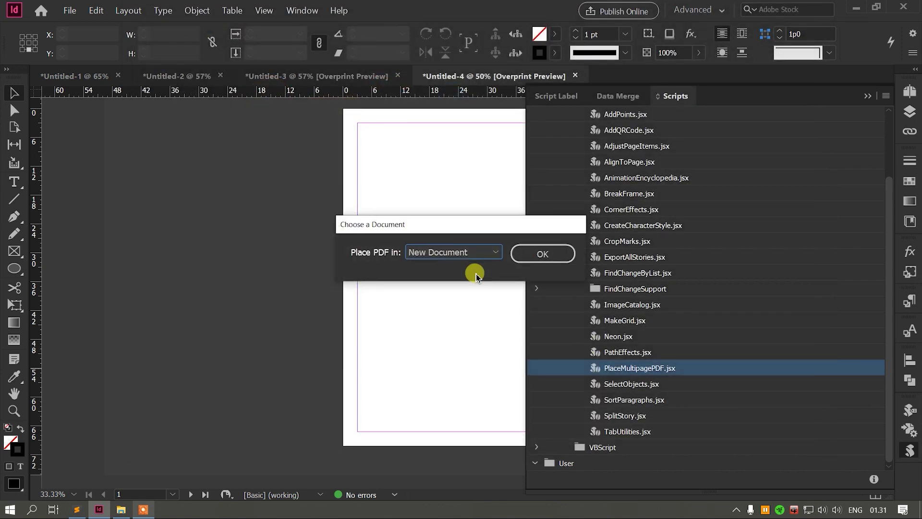
click(442, 252)
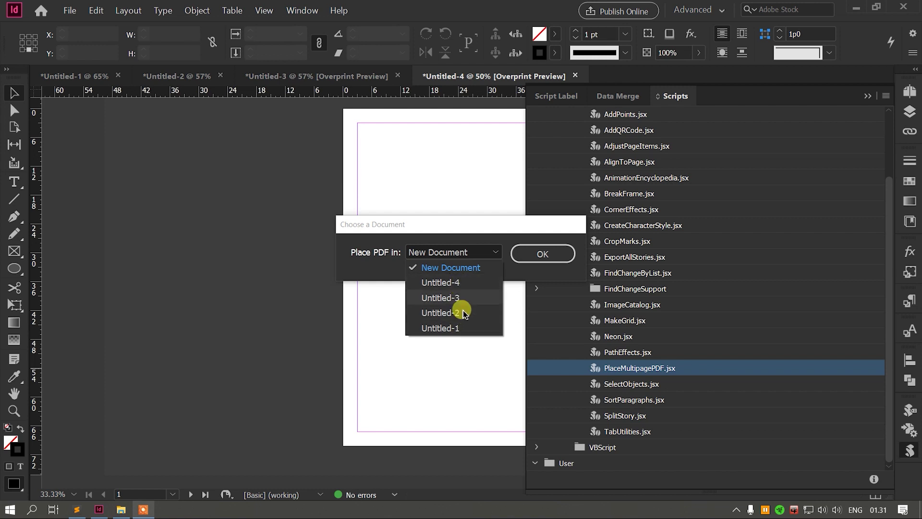
click(478, 249)
click(469, 260)
click(438, 264)
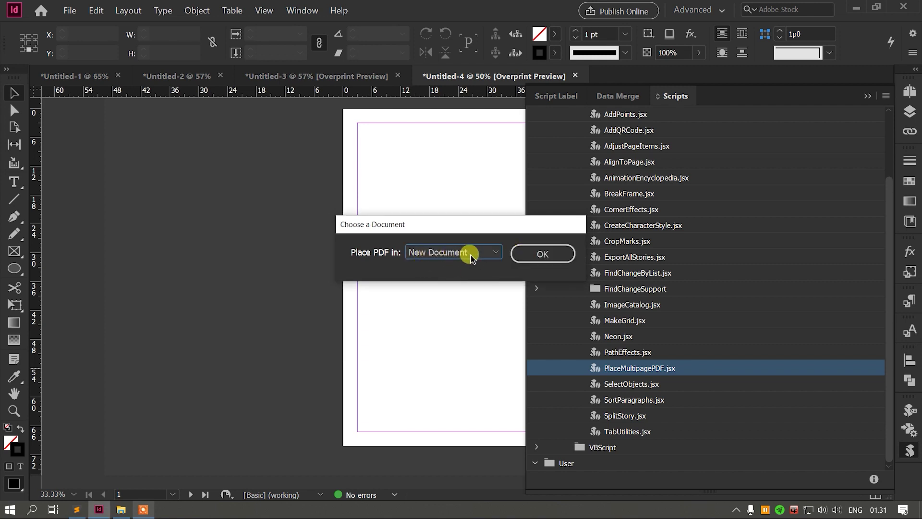
click(543, 254)
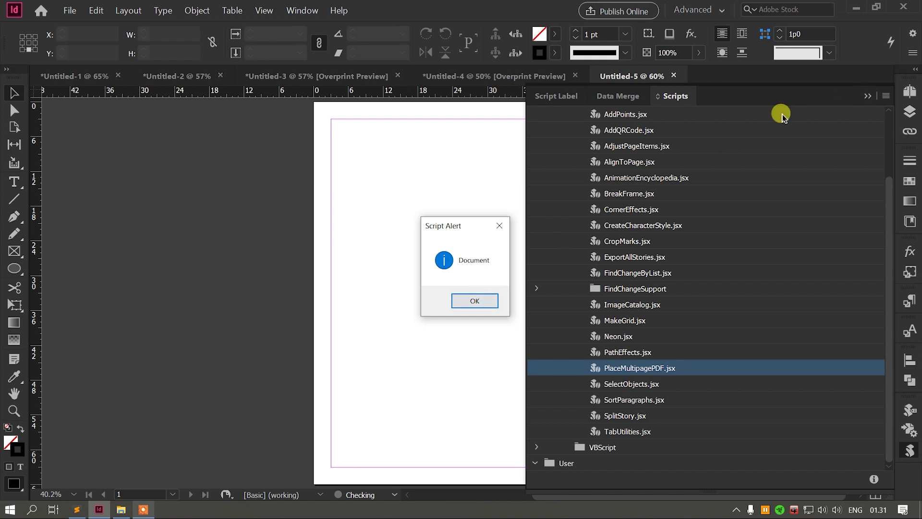
click(476, 300)
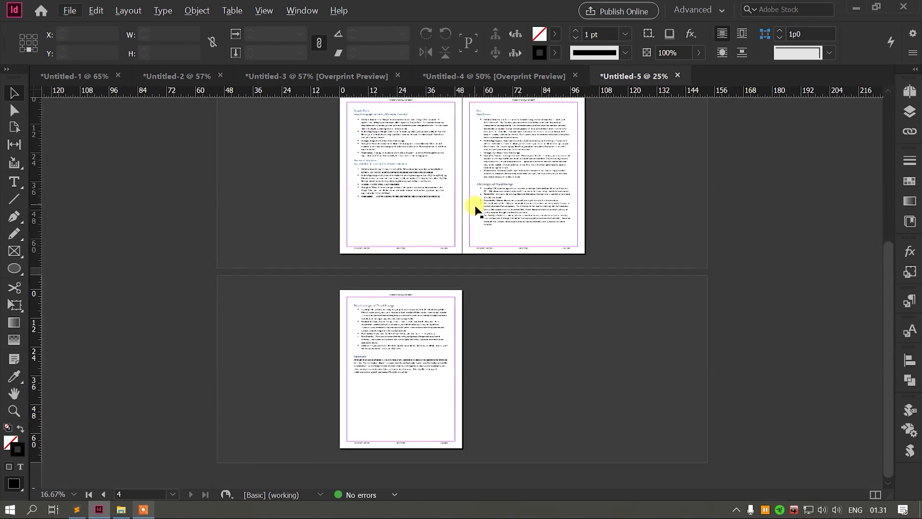
- Scroll through Untitled-5's four placed Cloud Storage pages to inspect them
scroll(474, 206, up, 5)
scroll(519, 187, up, 2)
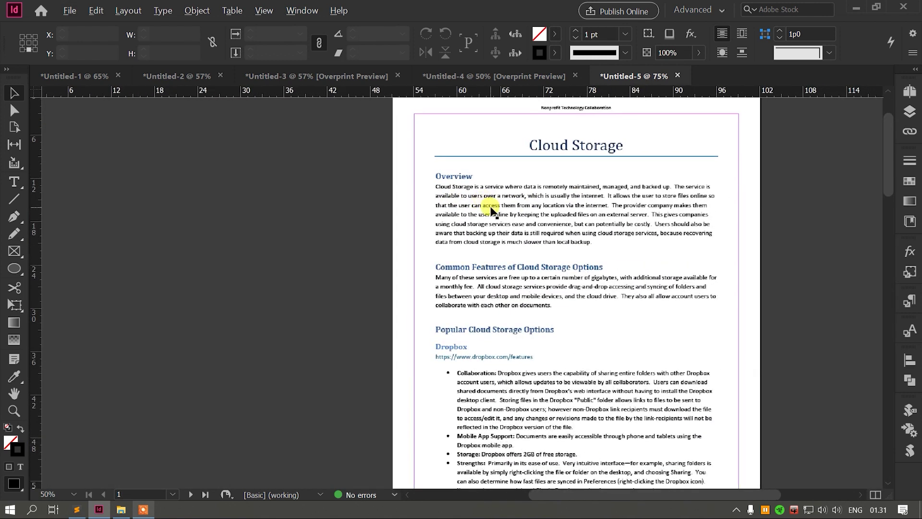
scroll(491, 210, down, 4)
scroll(489, 231, down, 3)
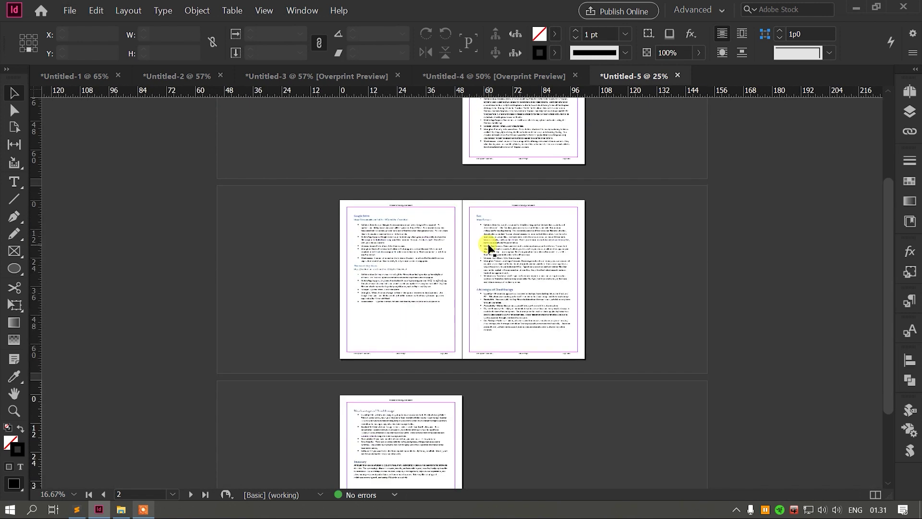
scroll(489, 245, down, 2)
scroll(489, 244, up, 2)
scroll(489, 244, up, 1)
scroll(490, 245, down, 2)
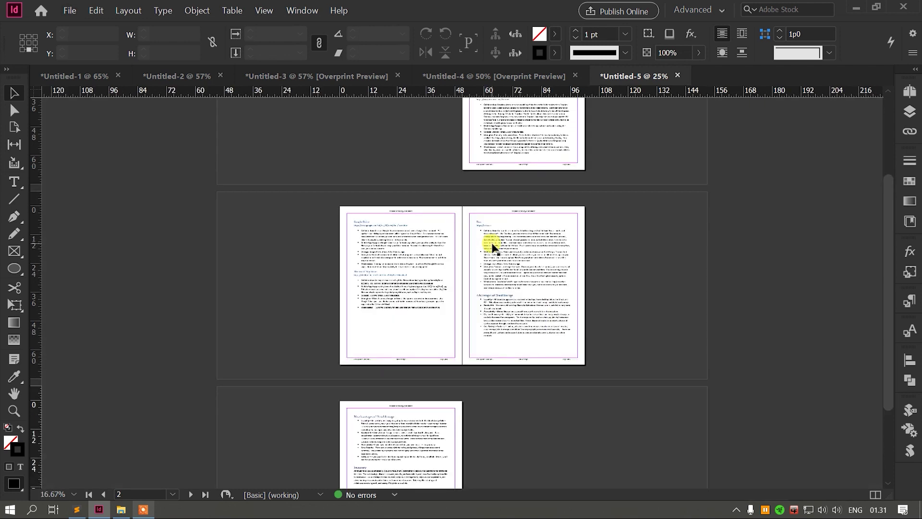
scroll(493, 247, up, 1)
scroll(492, 247, down, 1)
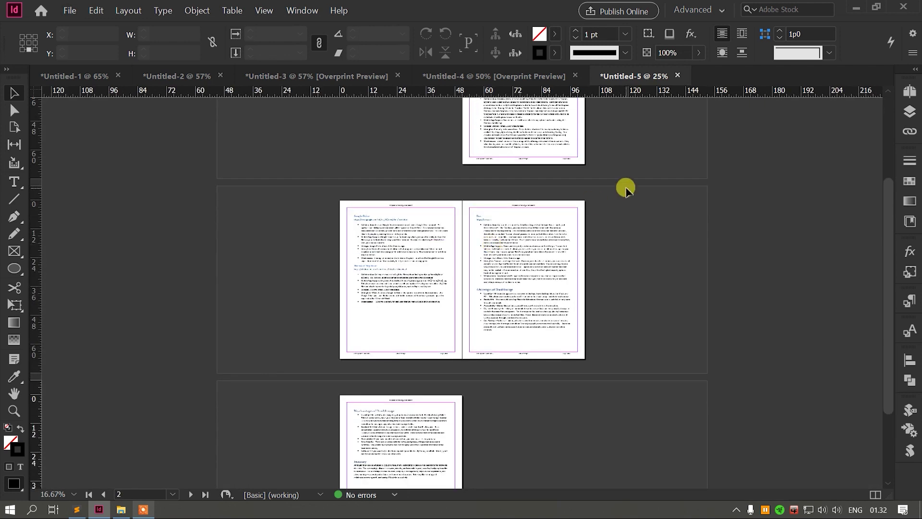
scroll(625, 189, up, 2)
scroll(625, 188, down, 1)
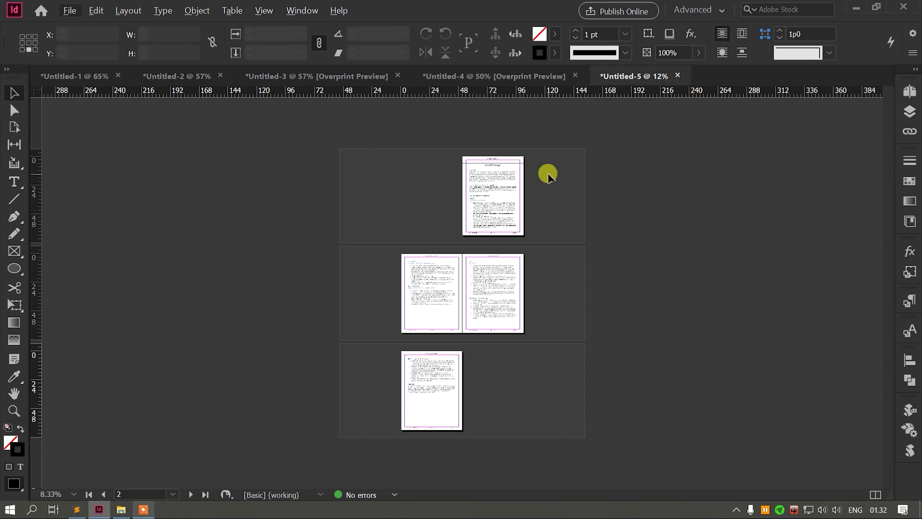
scroll(548, 176, up, 1)
scroll(548, 176, up, 2)
scroll(548, 176, down, 4)
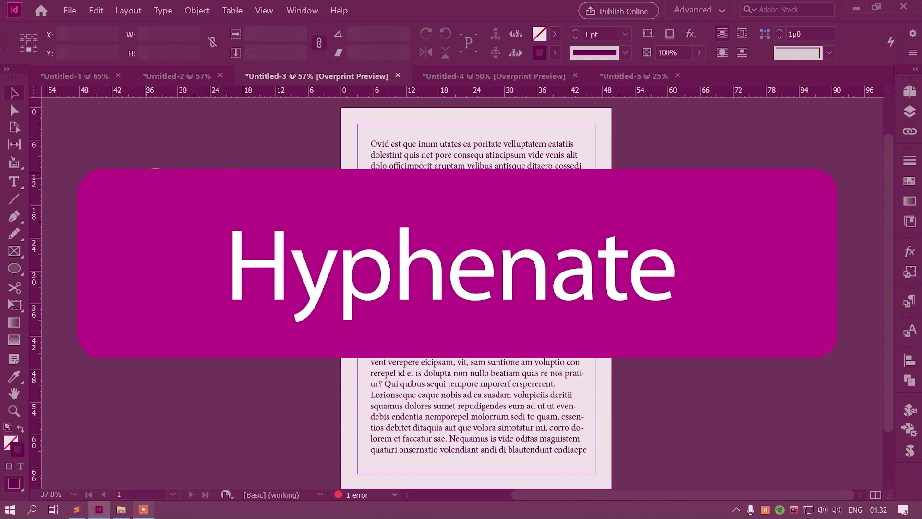
scroll(480, 213, down, 1)
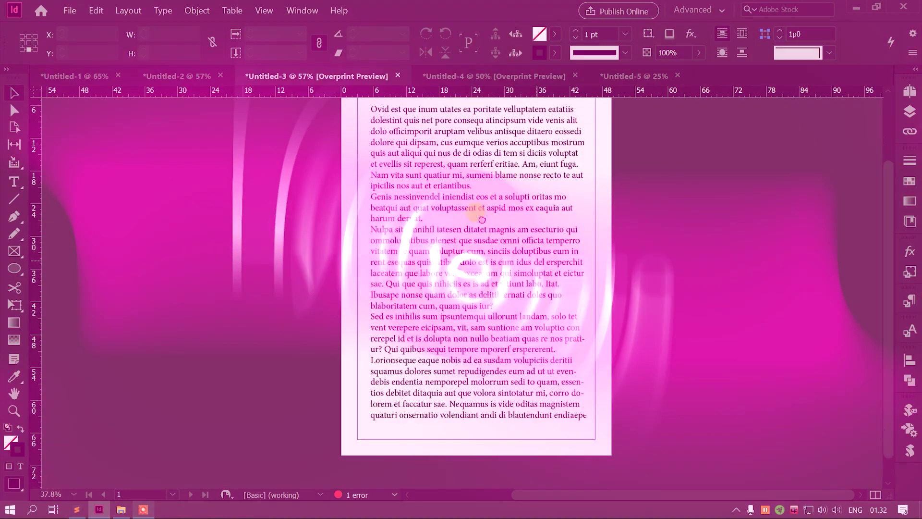
scroll(567, 336, up, 4)
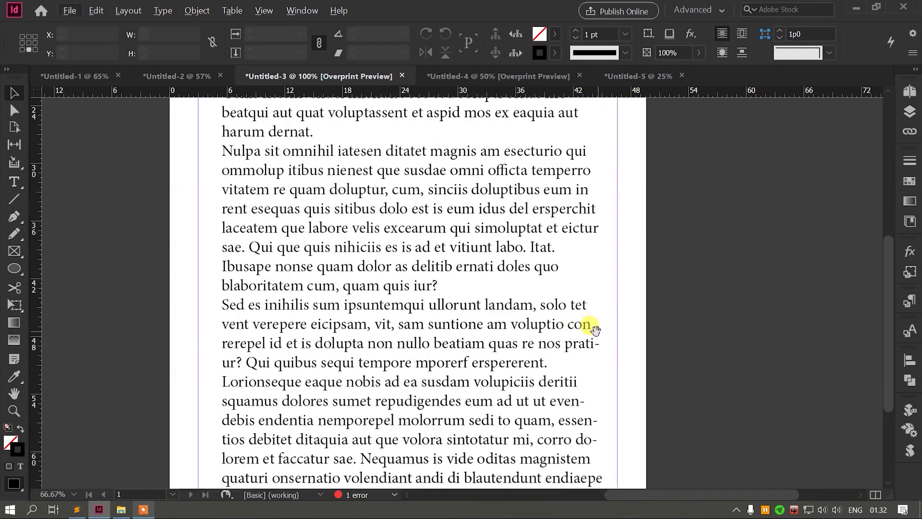
click(412, 255)
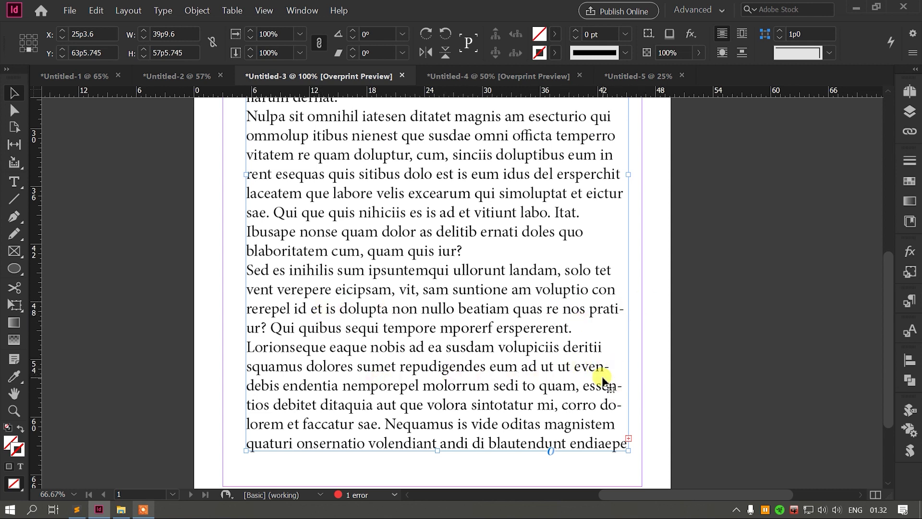
scroll(597, 372, up, 1)
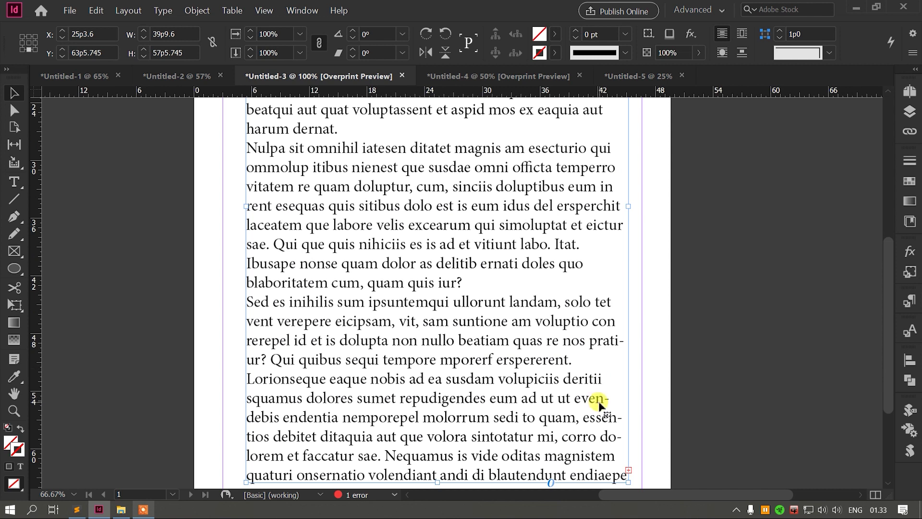
scroll(539, 363, down, 1)
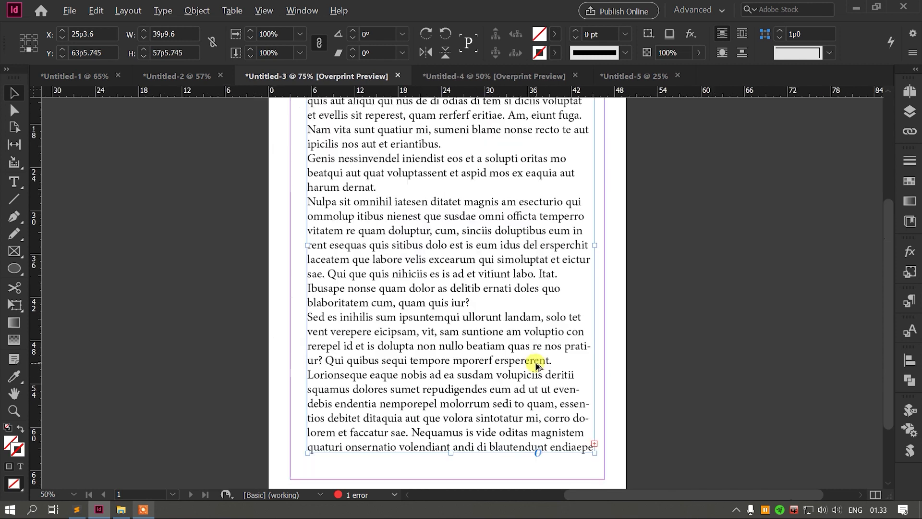
scroll(467, 340, down, 1)
click(286, 229)
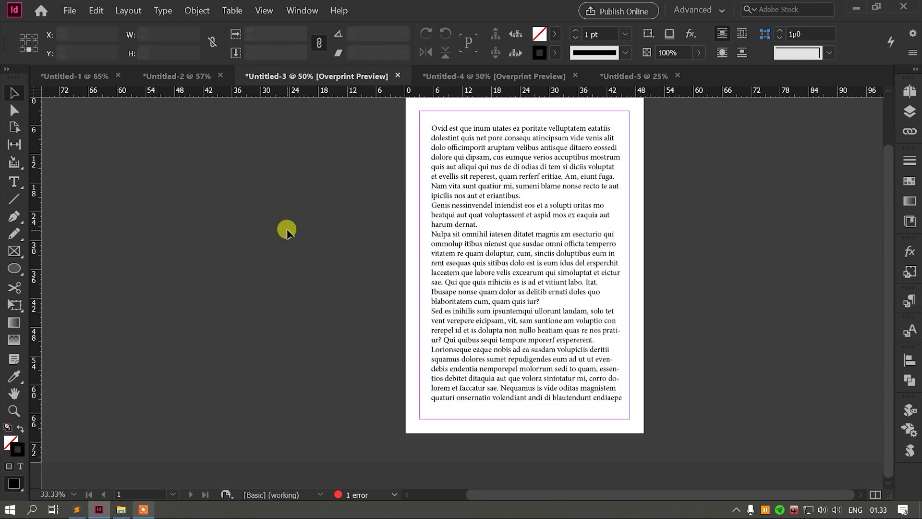
- Select all the placeholder body text, uncheck Hyphenate in the Paragraph panel, then fit the page in the window
click(498, 219)
double_click(499, 216)
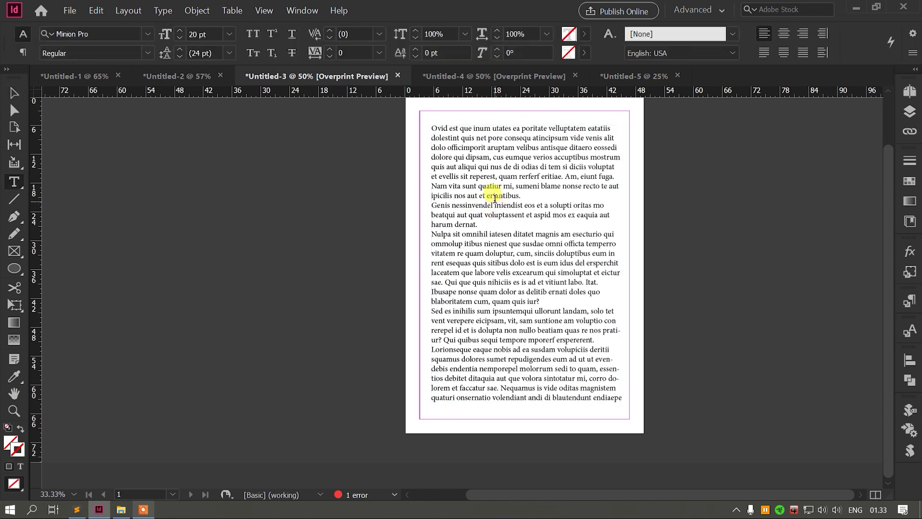
key(ctrl+a)
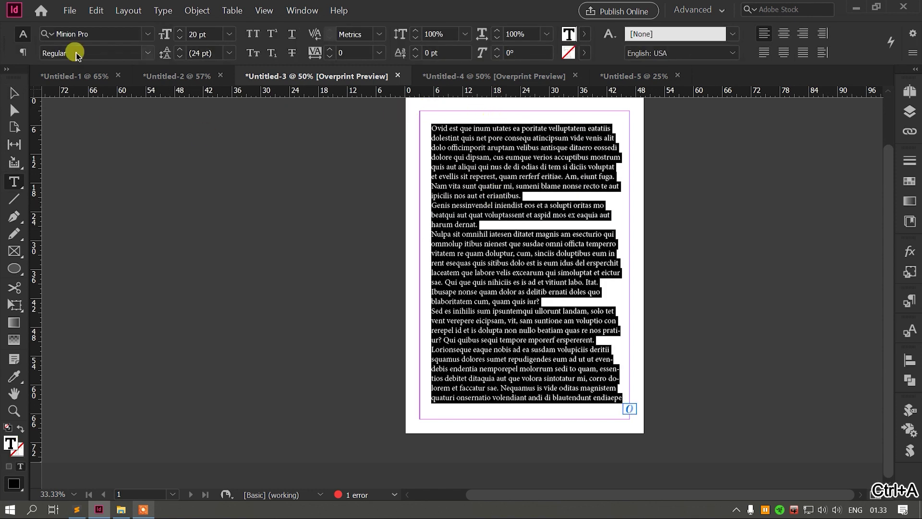
click(297, 10)
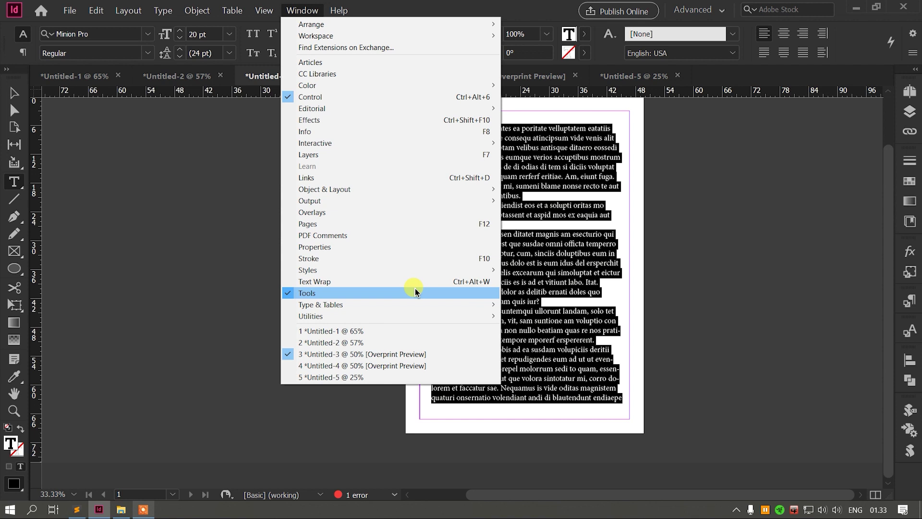
mouse_move(419, 306)
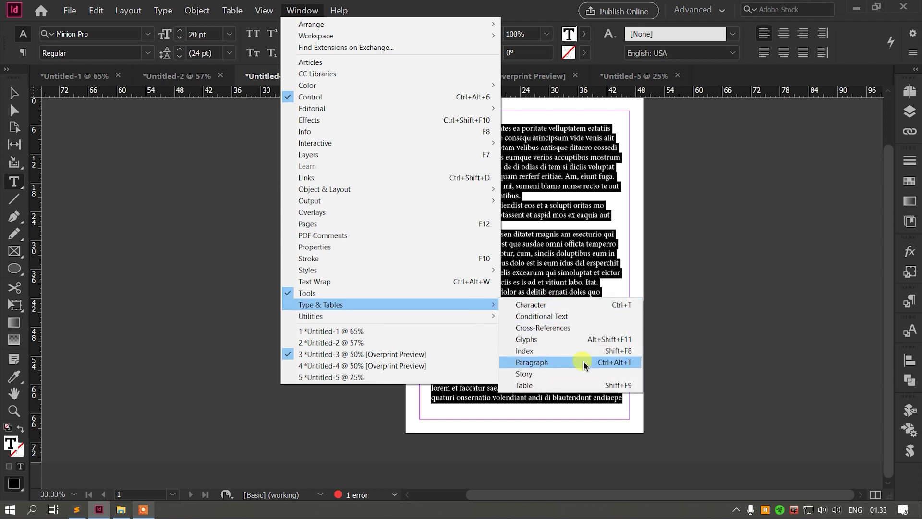
click(585, 365)
drag(505, 186, 754, 153)
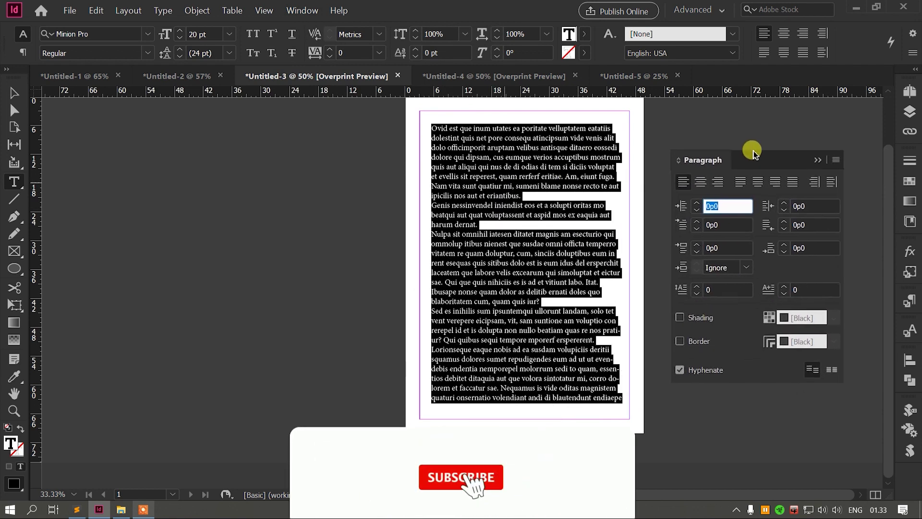
click(679, 371)
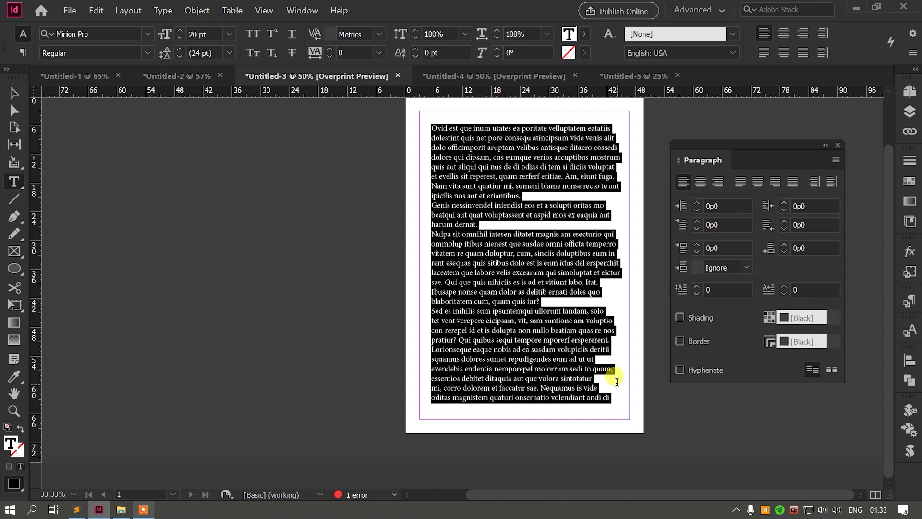
click(825, 146)
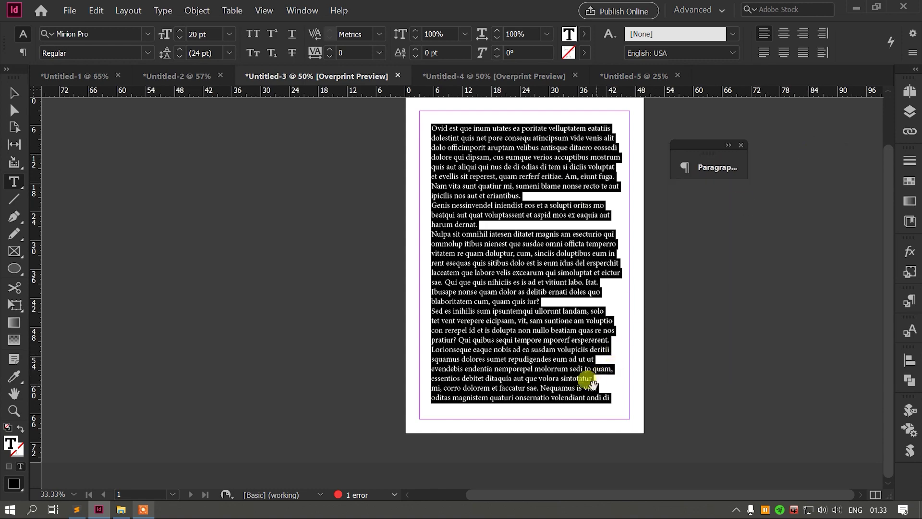
key(ctrl+equal)
key(ctrl+0)
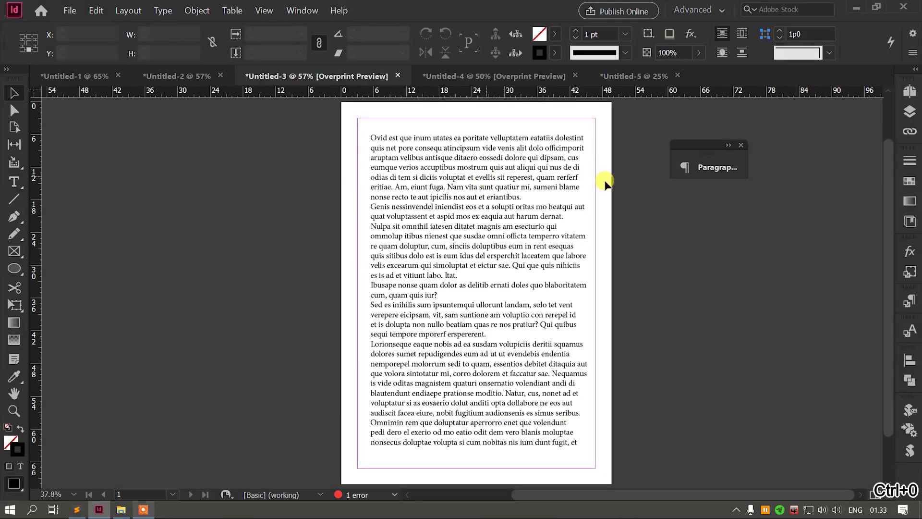
click(741, 146)
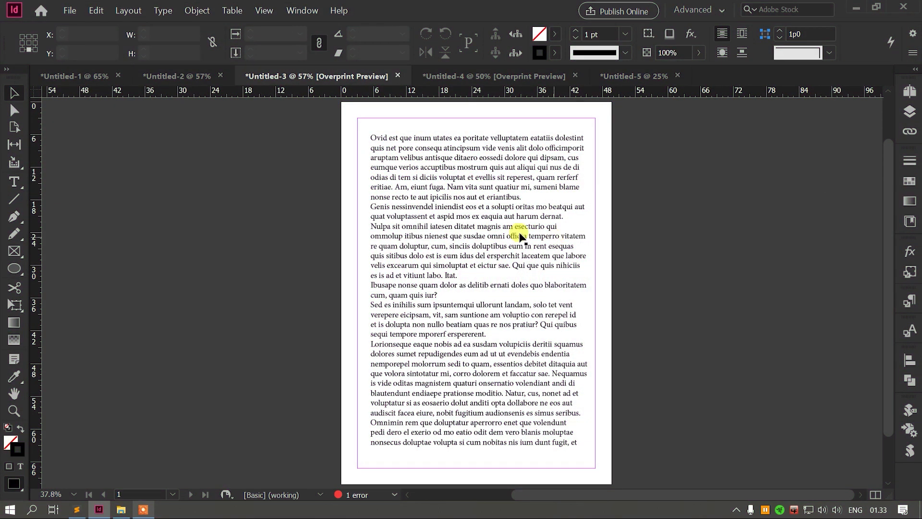
- Move the text frame to the top-left margin corner and stretch its right and bottom edges to the margins
click(470, 220)
drag(470, 220, 458, 204)
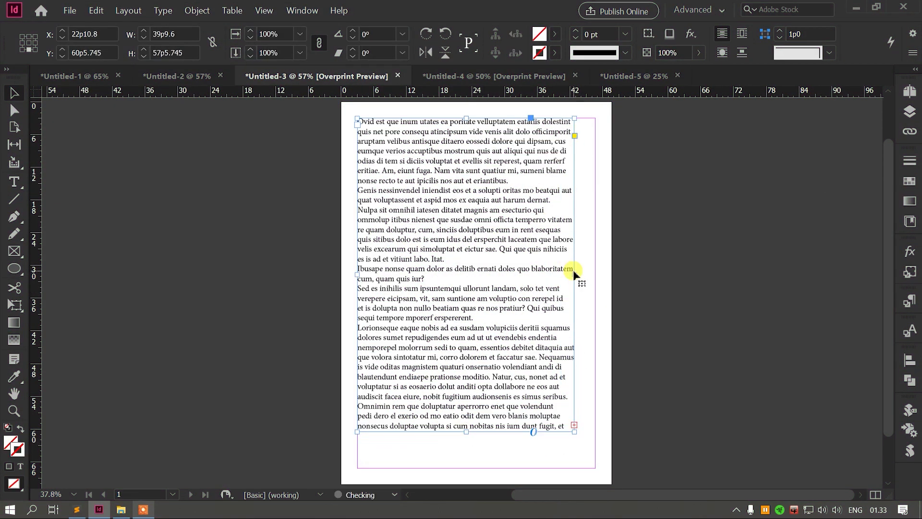
drag(575, 273, 595, 272)
drag(481, 434, 478, 467)
click(290, 348)
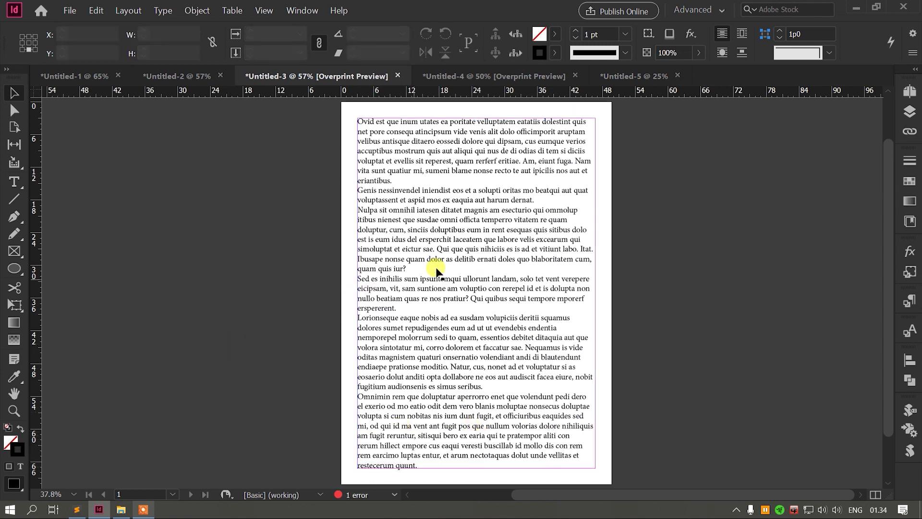
click(438, 264)
click(282, 249)
key(ctrl+d)
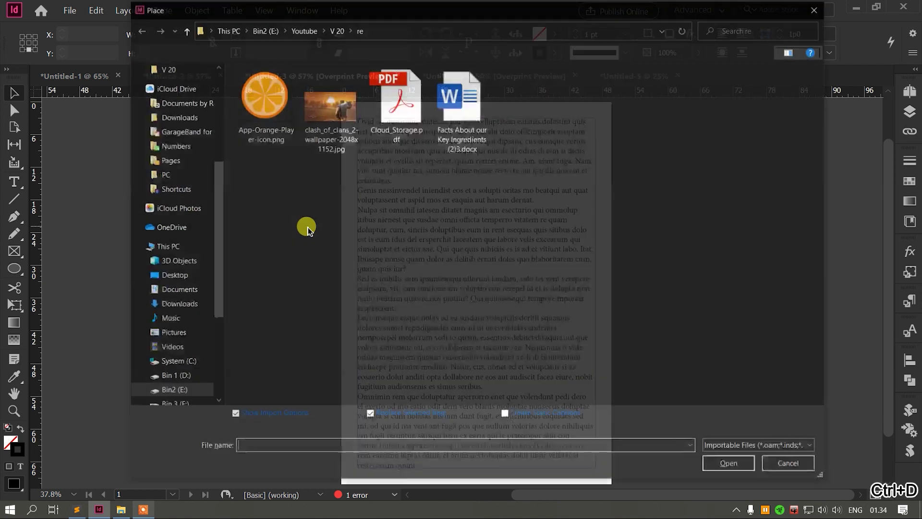
- Place App-Orange-Player-icon.png with default import options in a frame over the upper-left text
click(271, 108)
click(723, 463)
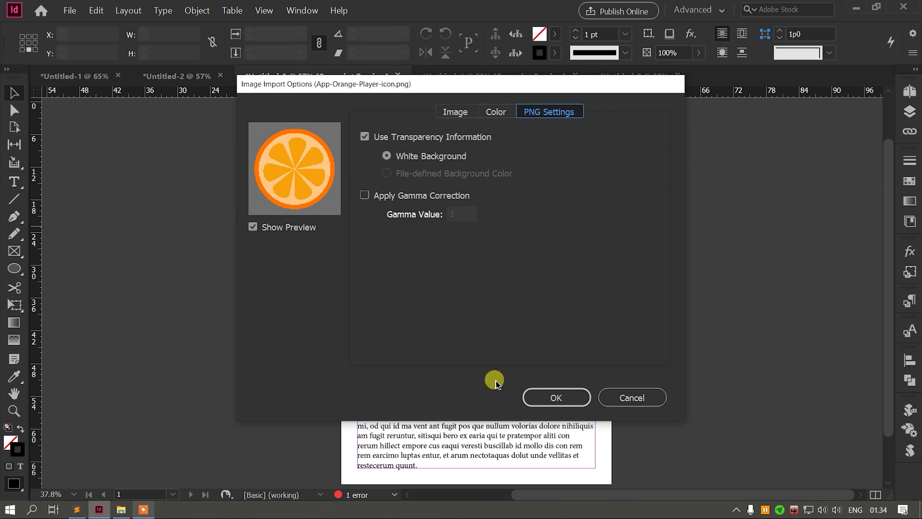
click(548, 394)
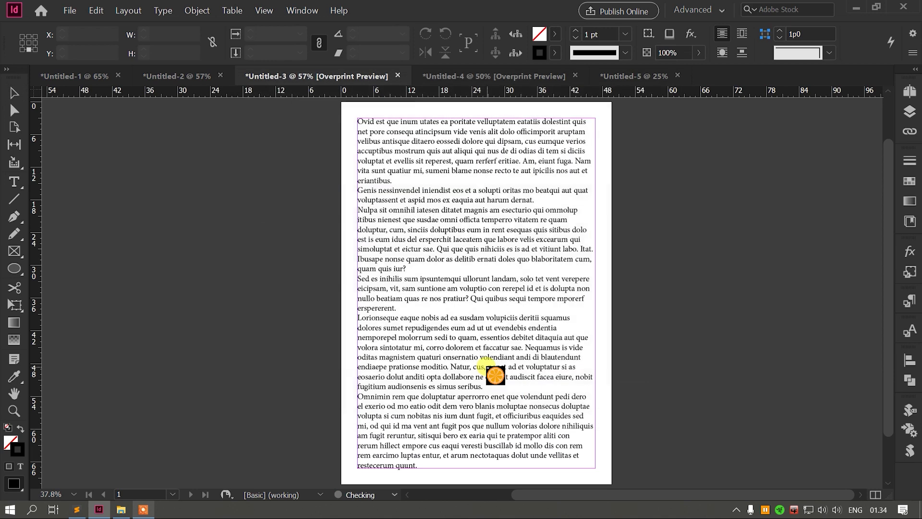
drag(358, 150, 502, 214)
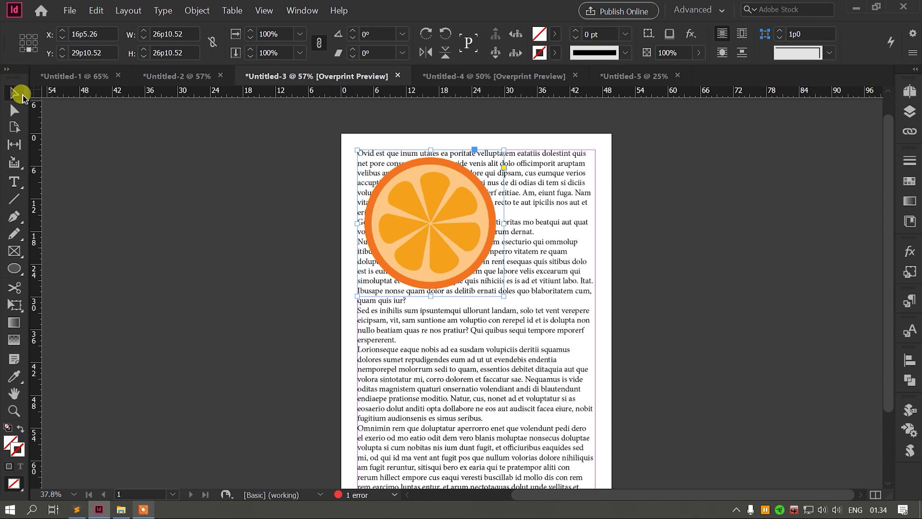
click(197, 214)
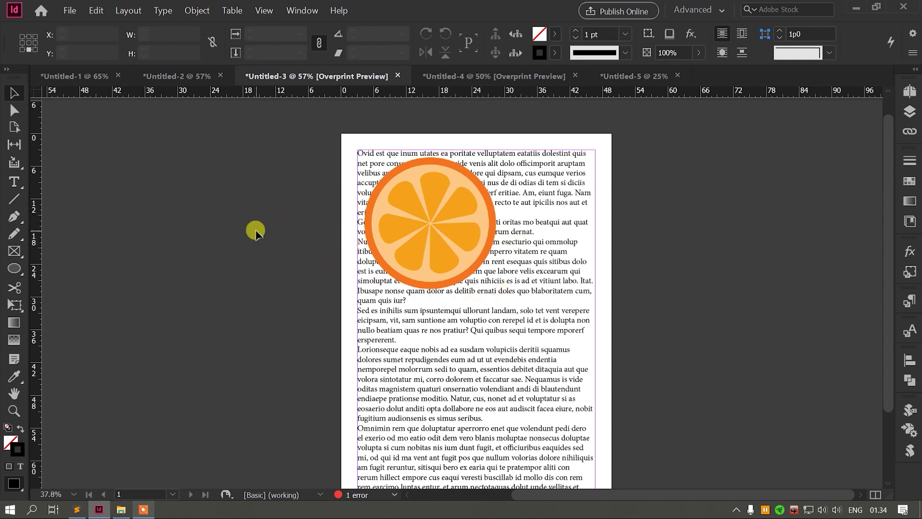
- Apply Wrap around bounding box to the orange image from the Text Wrap panel
click(390, 255)
click(301, 16)
click(380, 280)
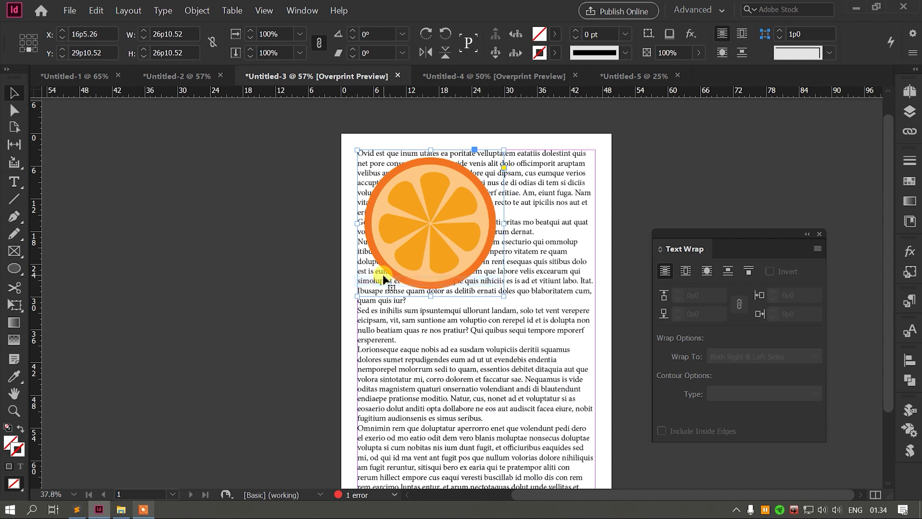
click(684, 271)
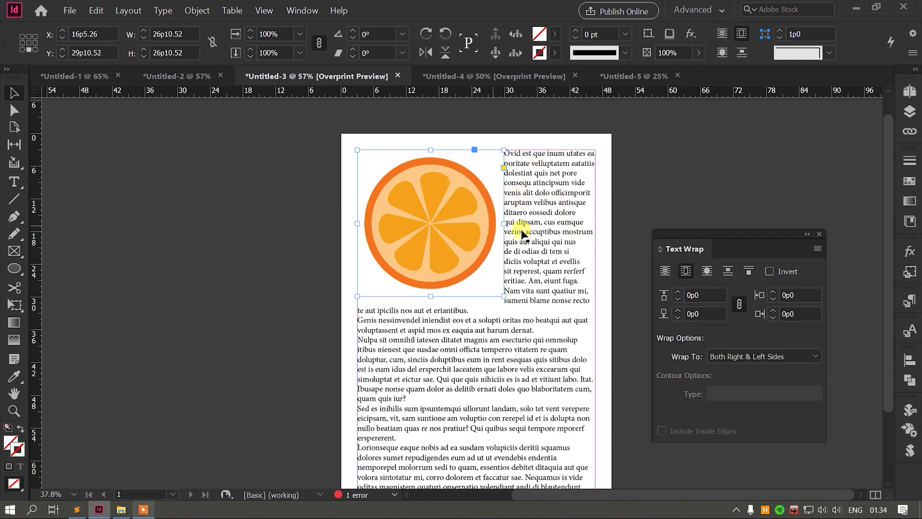
click(293, 216)
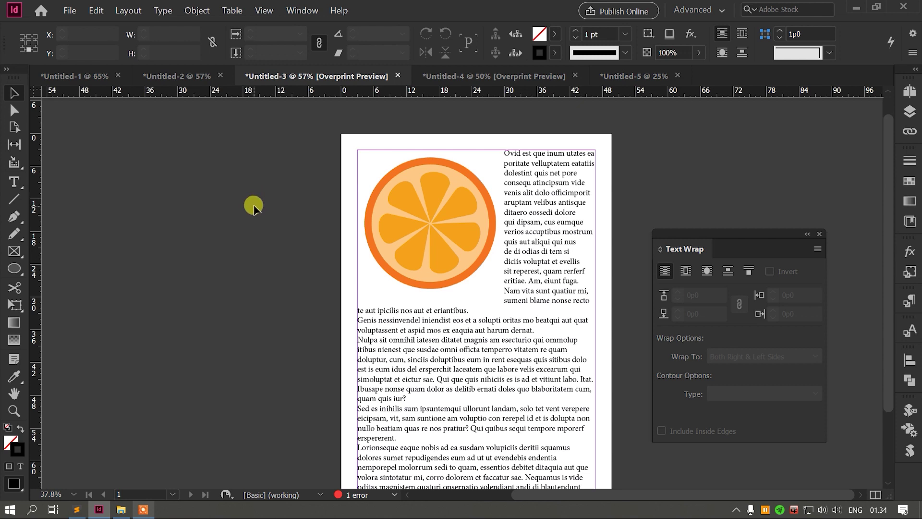
- Drag the orange image to the top-right corner of the text frame
click(412, 201)
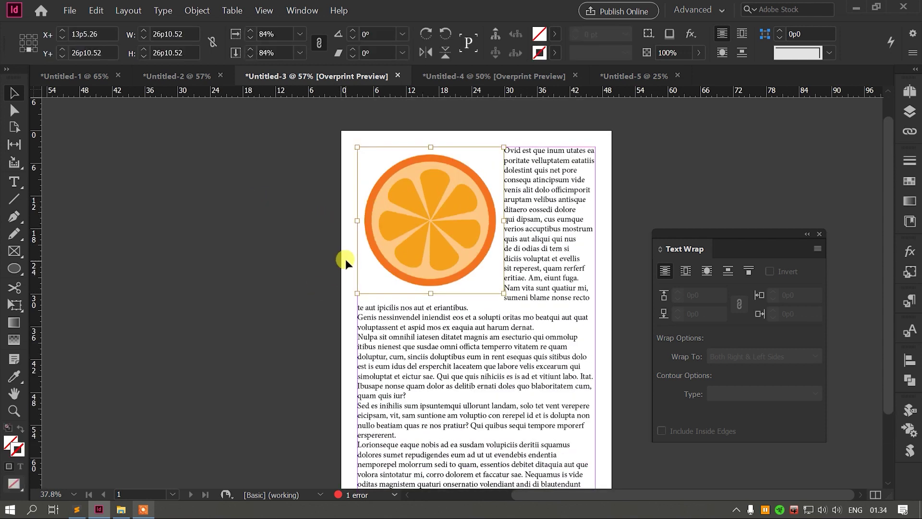
drag(422, 278, 479, 216)
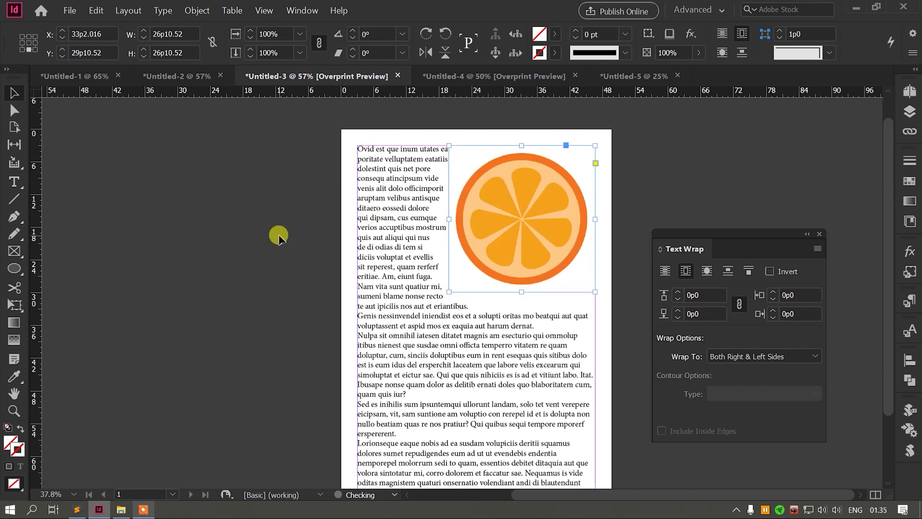
click(330, 221)
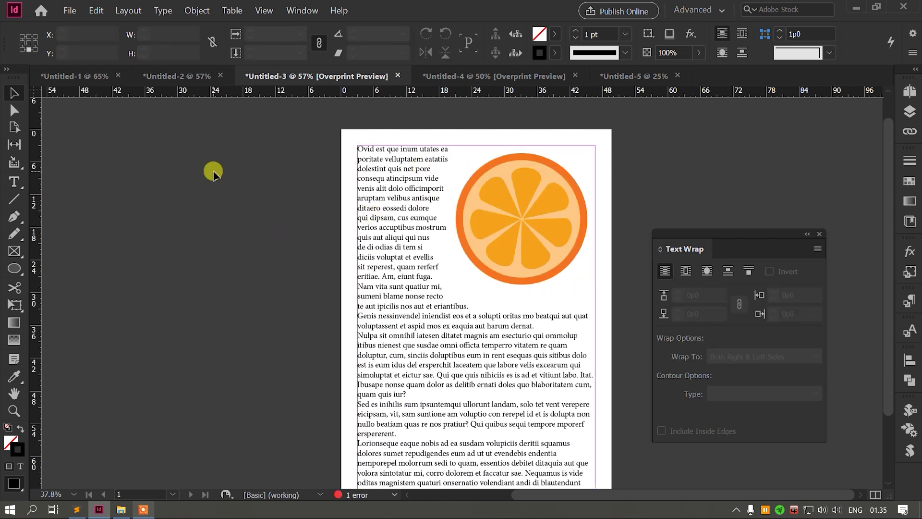
- Switch the orange's text wrap to Wrap around object shape with contour type Alpha Channel
click(474, 245)
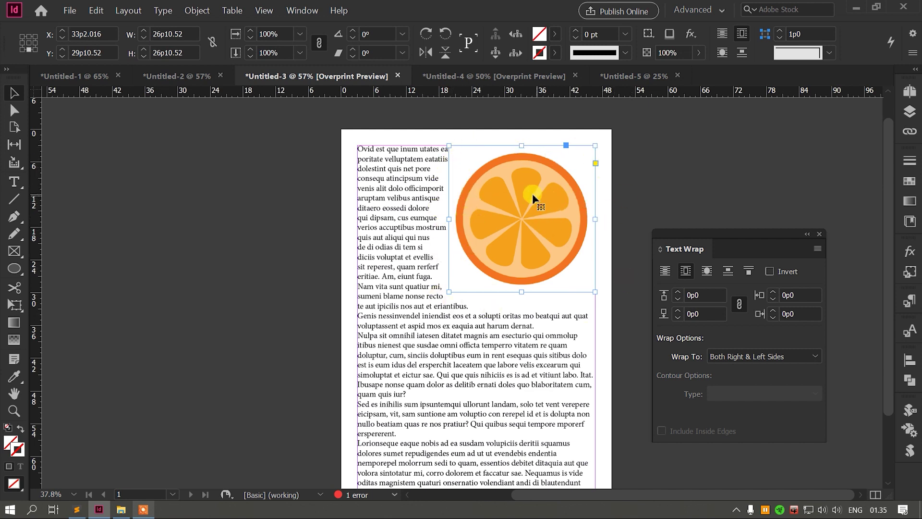
click(275, 176)
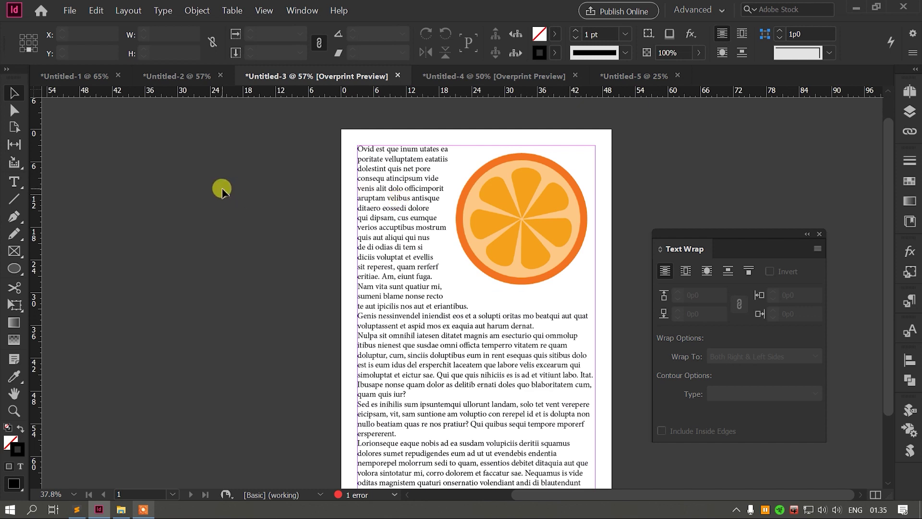
click(469, 220)
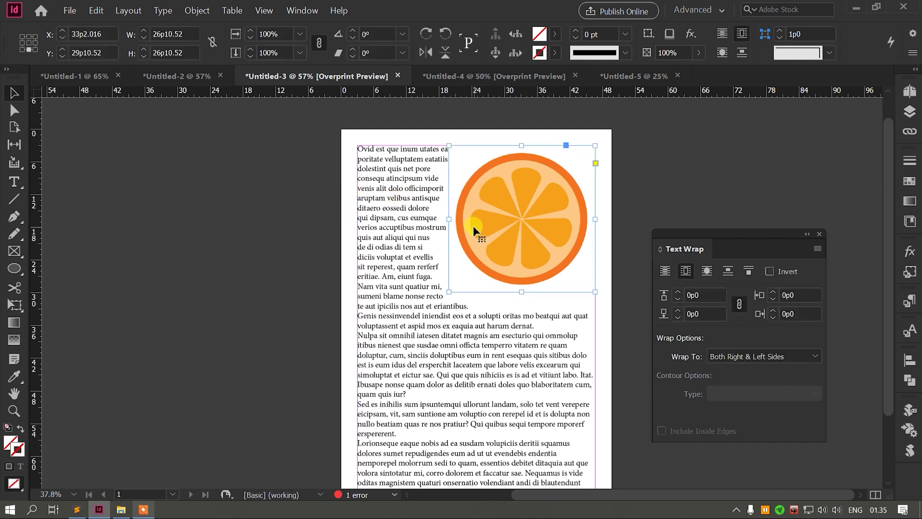
click(705, 271)
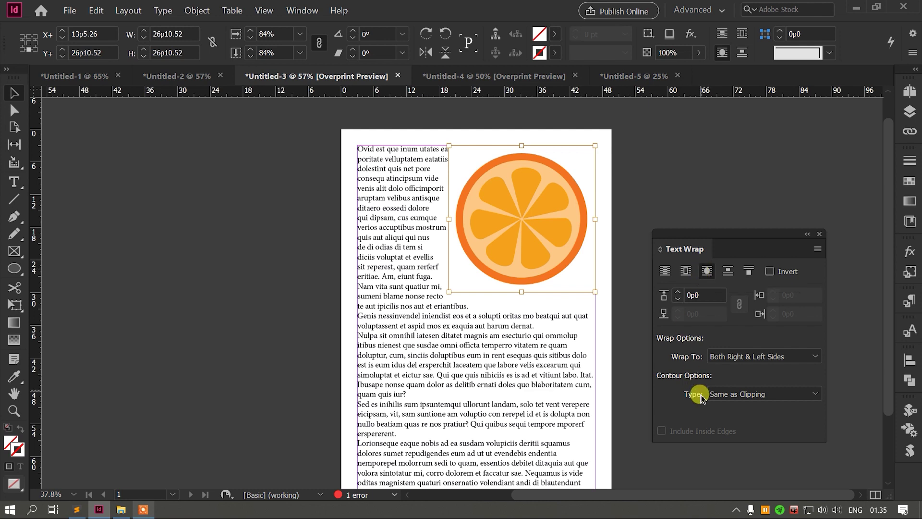
click(752, 398)
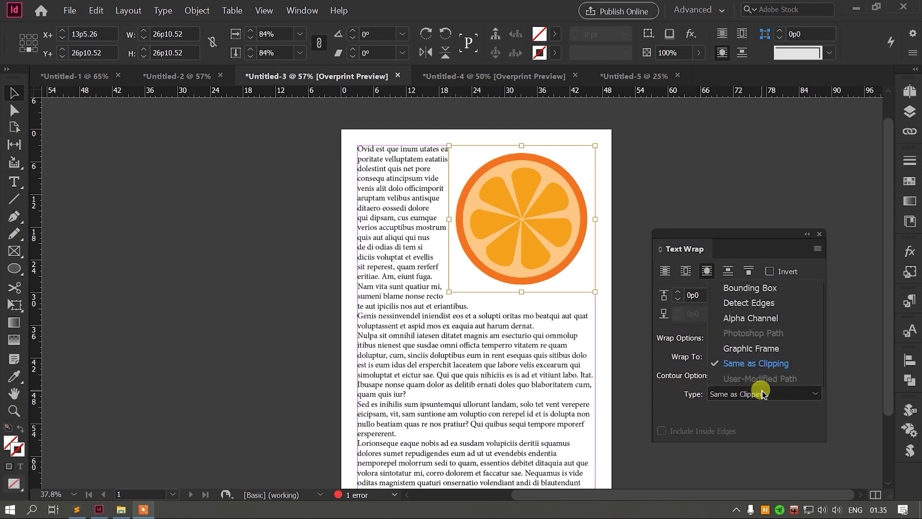
click(754, 318)
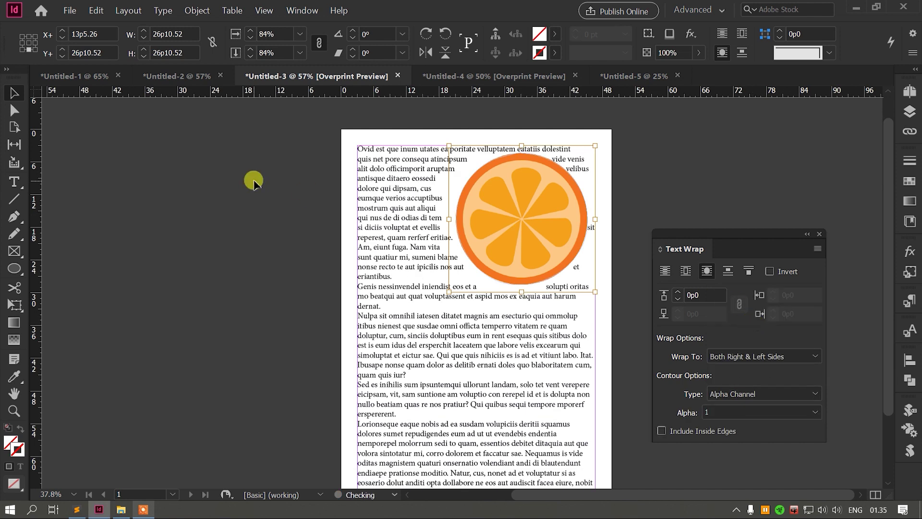
click(309, 191)
- With the Direct Selection tool, enlarge the orange image slightly from its top-right corner
click(497, 225)
click(14, 110)
click(487, 202)
drag(596, 145, 597, 124)
click(285, 207)
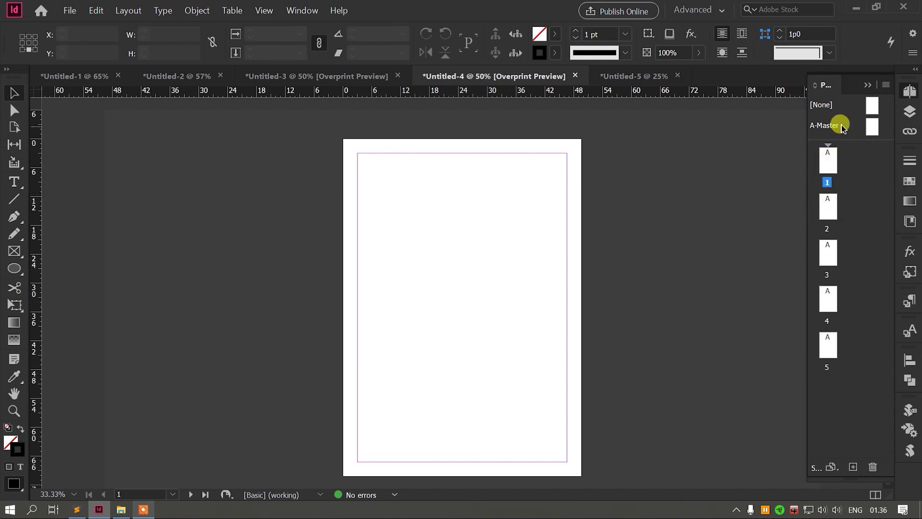
- Widen the Pages panel and click through Untitled-4's five page thumbnails, ending on page 1
drag(807, 151, 755, 153)
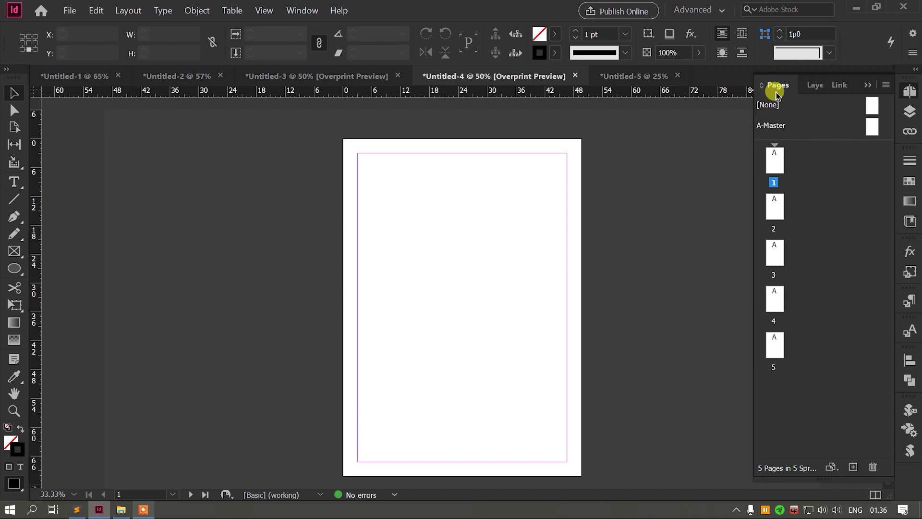
click(303, 12)
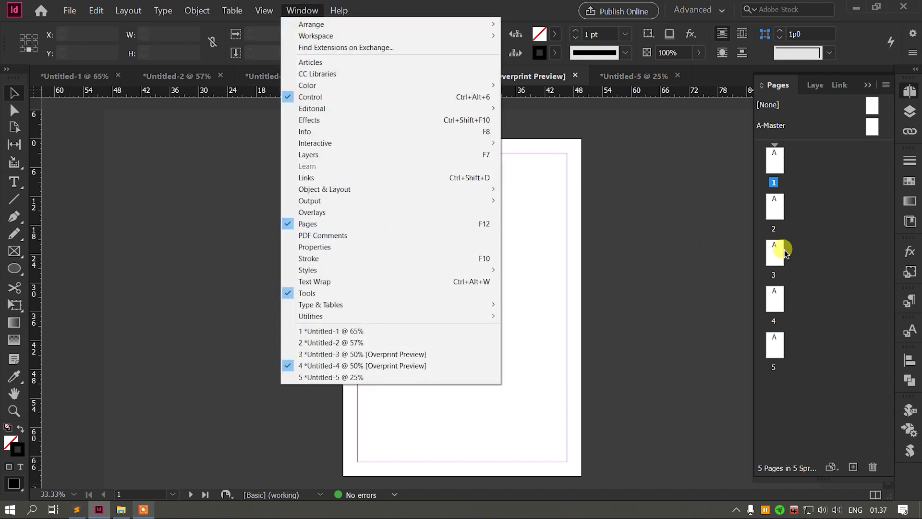
click(659, 220)
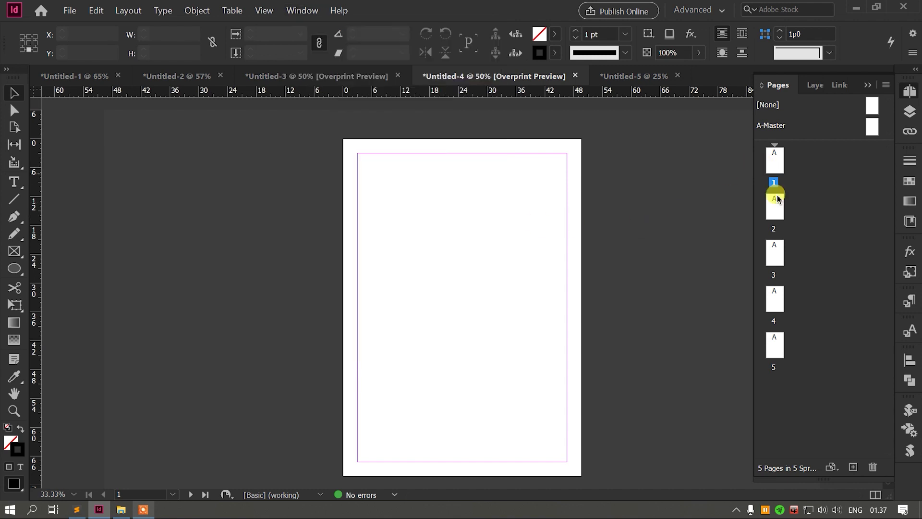
click(773, 169)
click(770, 207)
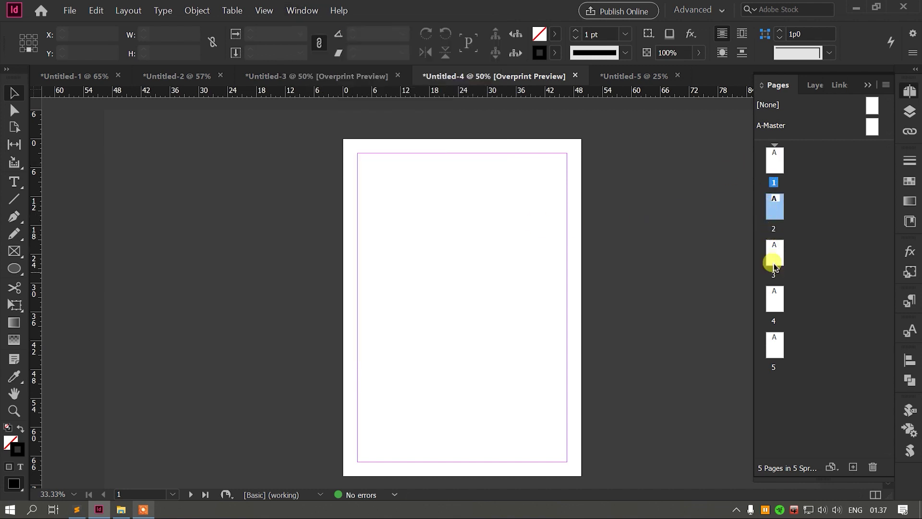
click(774, 269)
click(778, 308)
click(771, 352)
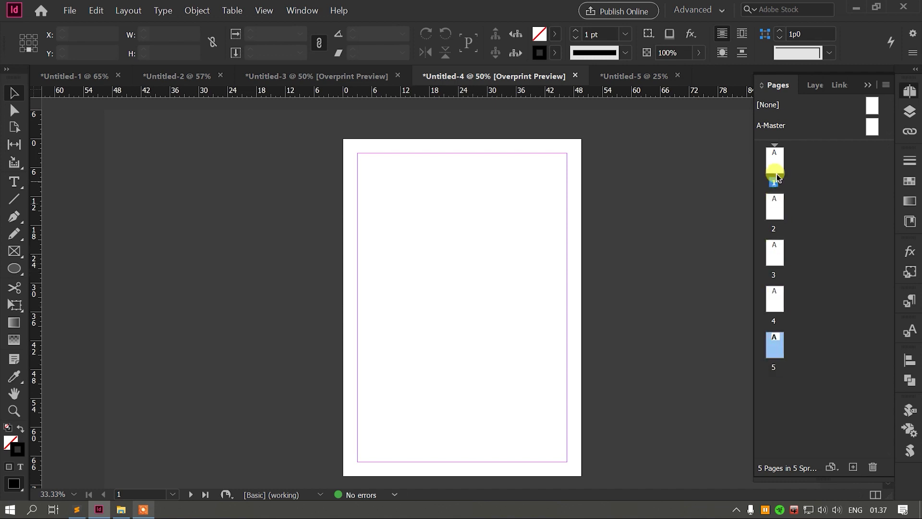
click(774, 160)
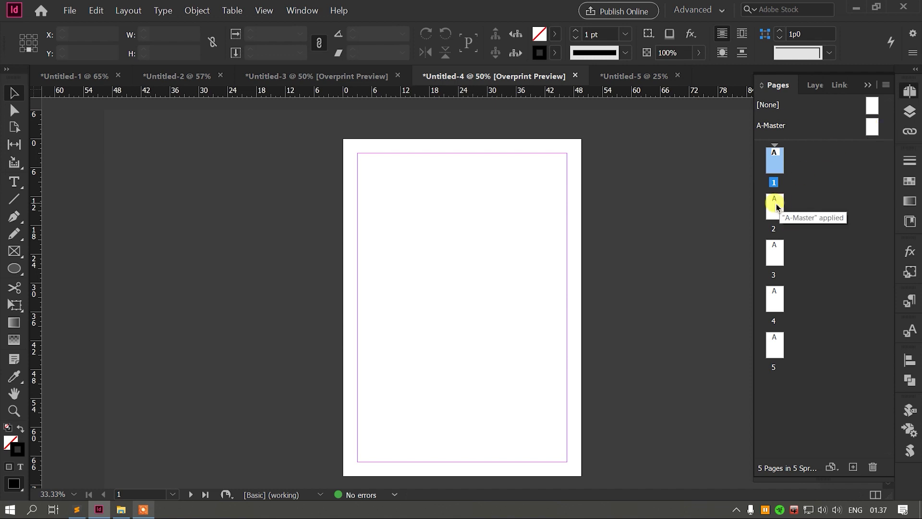
- On the A-Master, draw a large circle near the top with black fill and no stroke
double_click(871, 129)
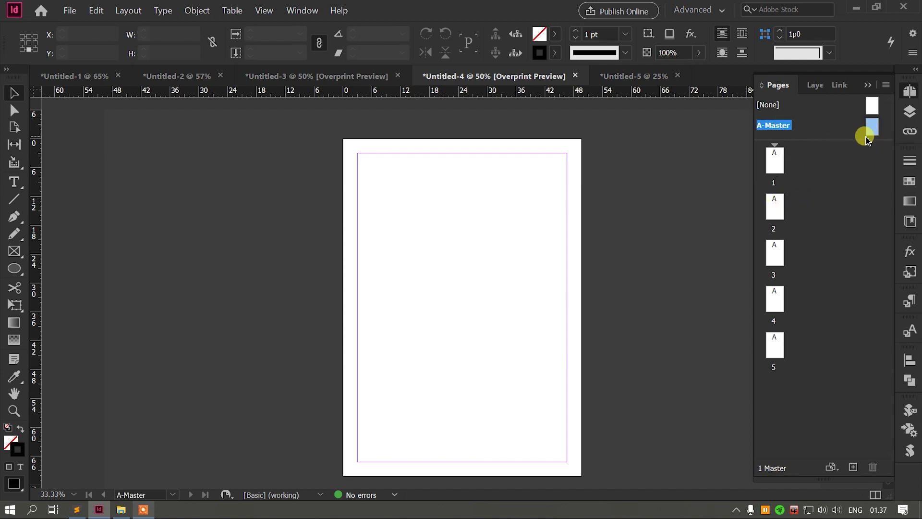
scroll(477, 202, down, 1)
scroll(477, 202, up, 1)
scroll(477, 200, down, 1)
scroll(327, 208, up, 1)
click(14, 269)
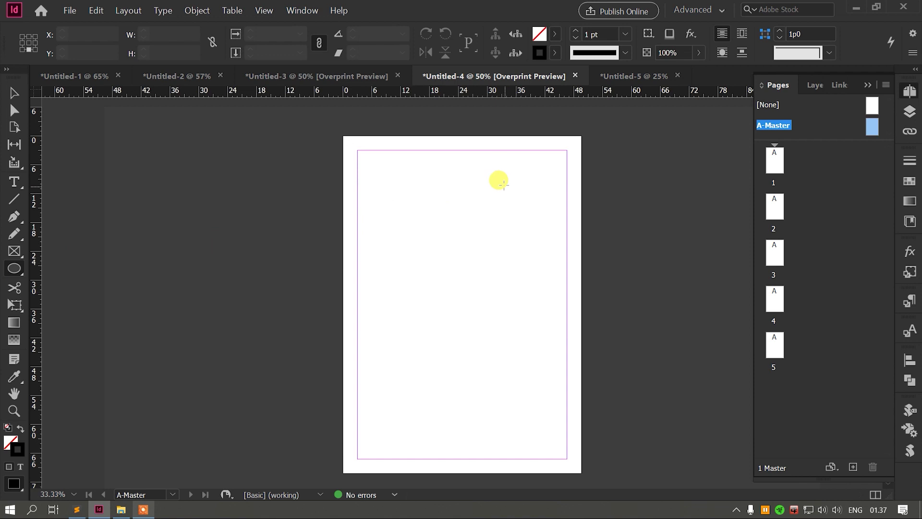
mouse_move(535, 167)
mouse_down()
mouse_move(426, 345)
mouse_move(393, 374)
mouse_up()
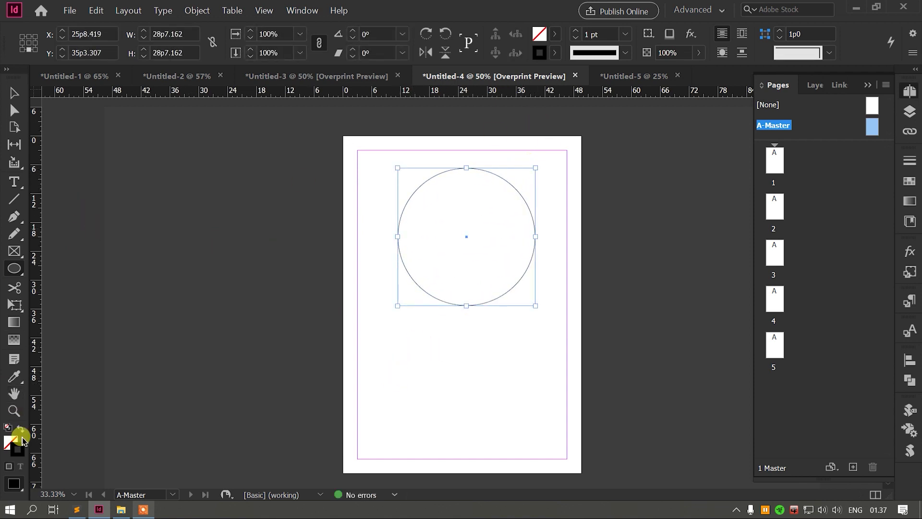
click(20, 429)
click(301, 169)
click(528, 263)
click(14, 93)
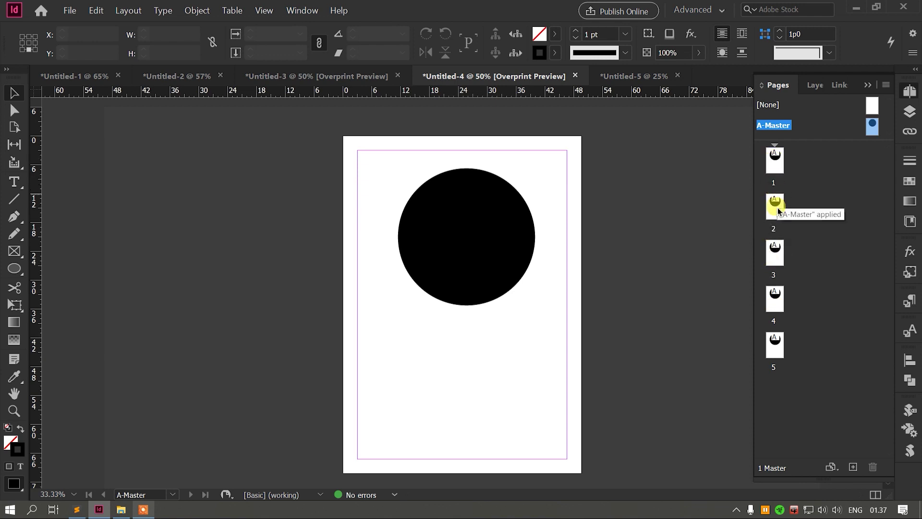
- Check the circle appears on page 1, then return to editing the A-Master
double_click(772, 169)
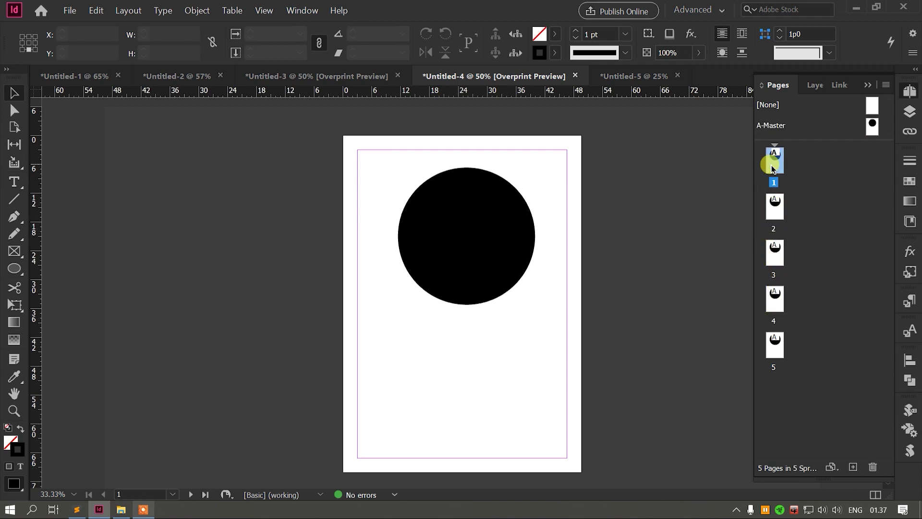
scroll(475, 219, down, 5)
scroll(474, 228, down, 15)
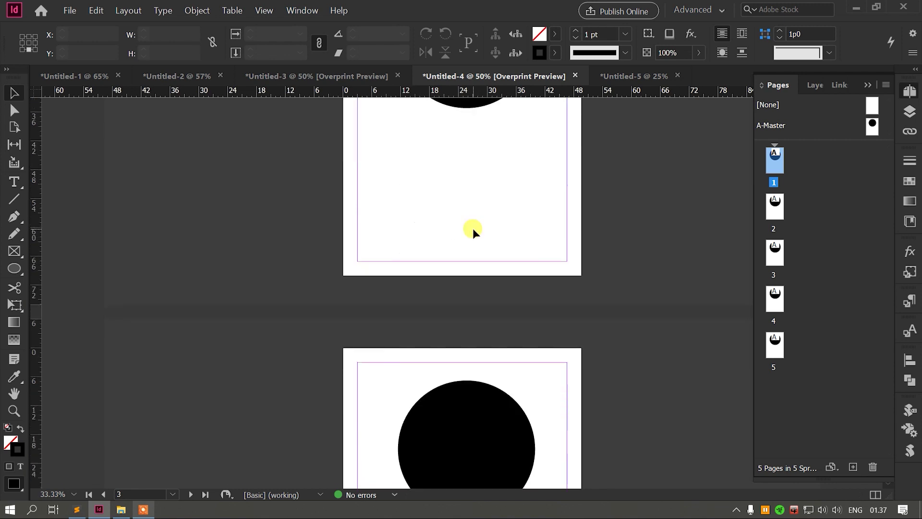
scroll(473, 230, up, 15)
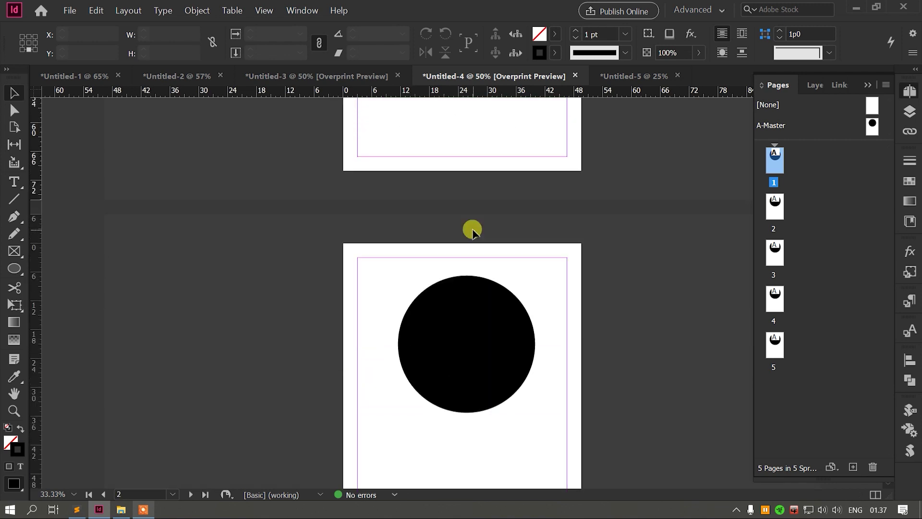
scroll(473, 230, up, 4)
double_click(773, 182)
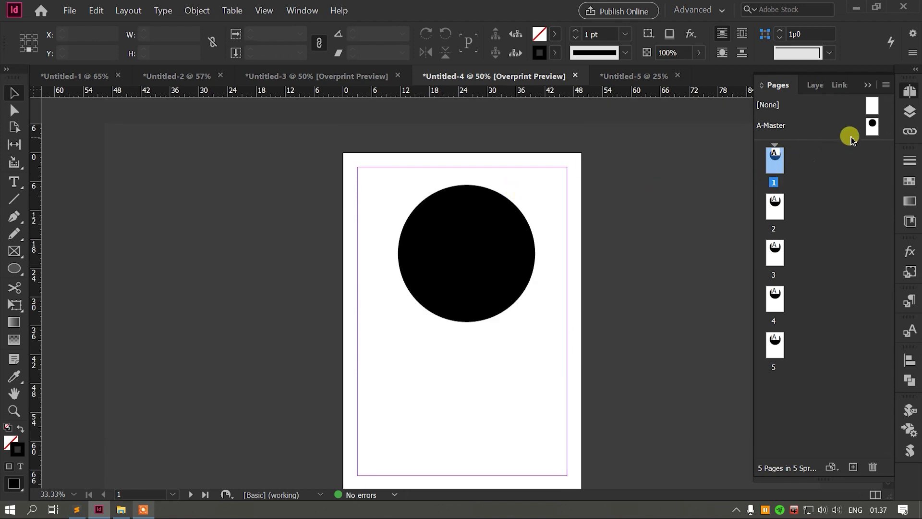
double_click(872, 125)
scroll(438, 222, up, 2)
scroll(434, 221, down, 1)
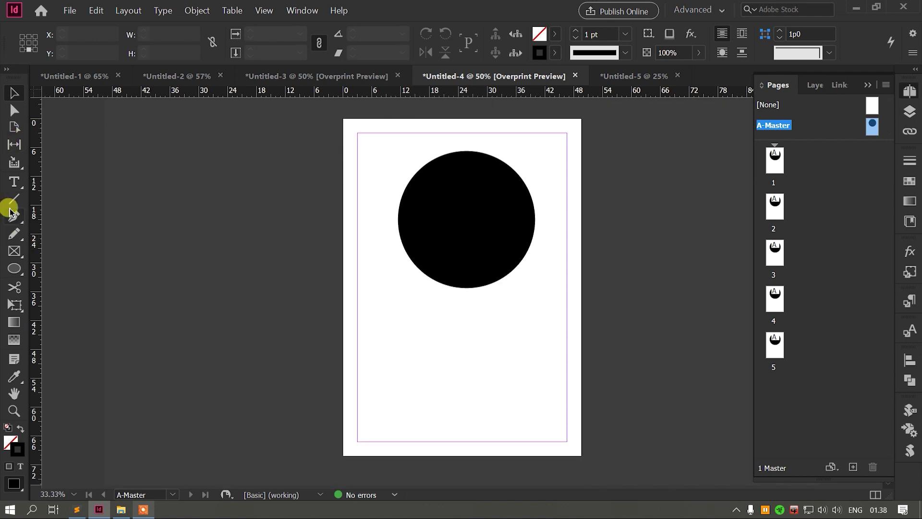
- Draw a magenta-filled rectangle below the circle on the A-Master and check it on page 2
click(12, 268)
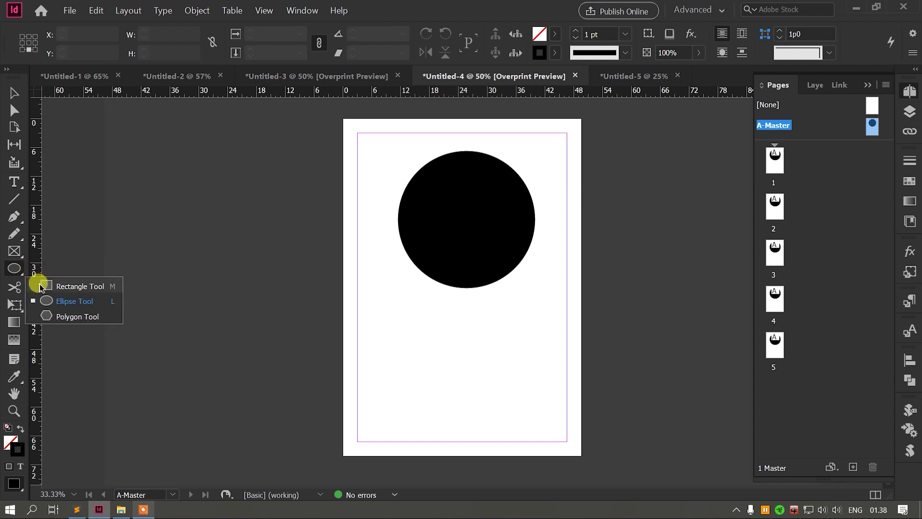
click(43, 284)
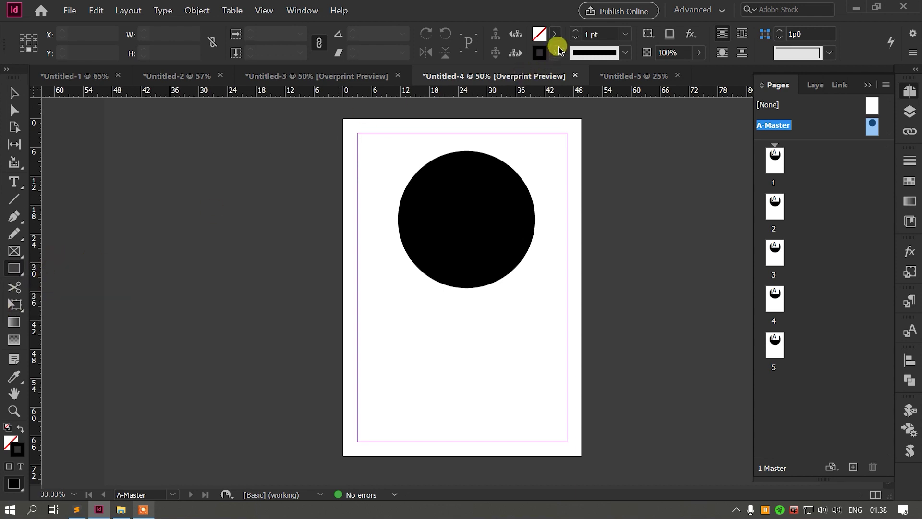
click(554, 33)
click(416, 157)
drag(392, 332, 536, 427)
click(11, 92)
click(737, 243)
double_click(775, 206)
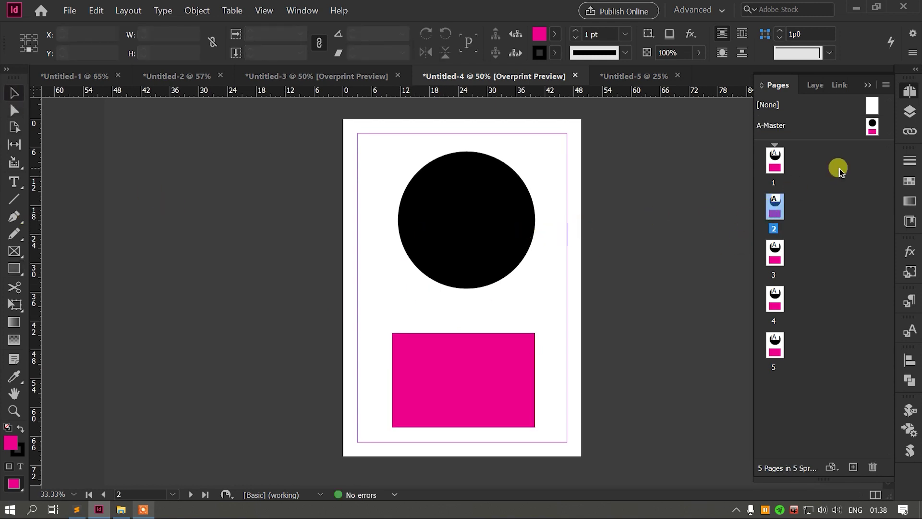
double_click(872, 128)
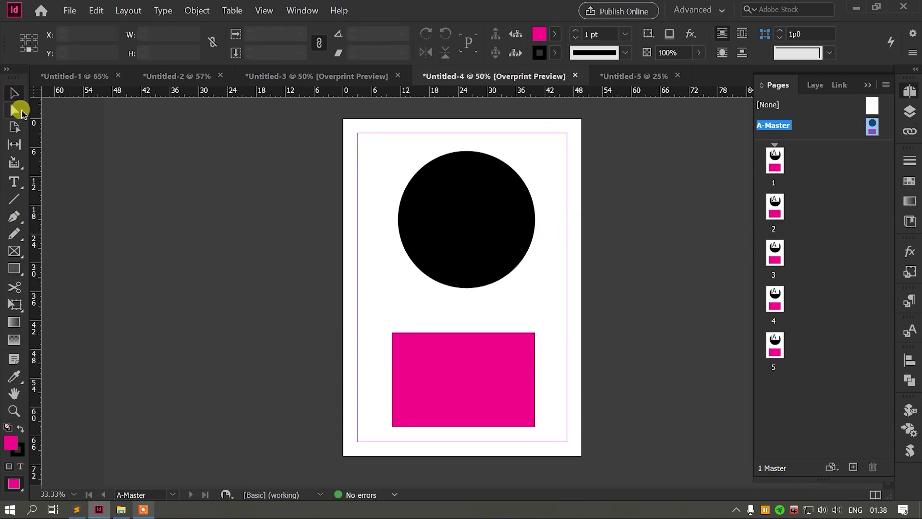
- Delete both the magenta rectangle and the circle from the A-Master
click(490, 226)
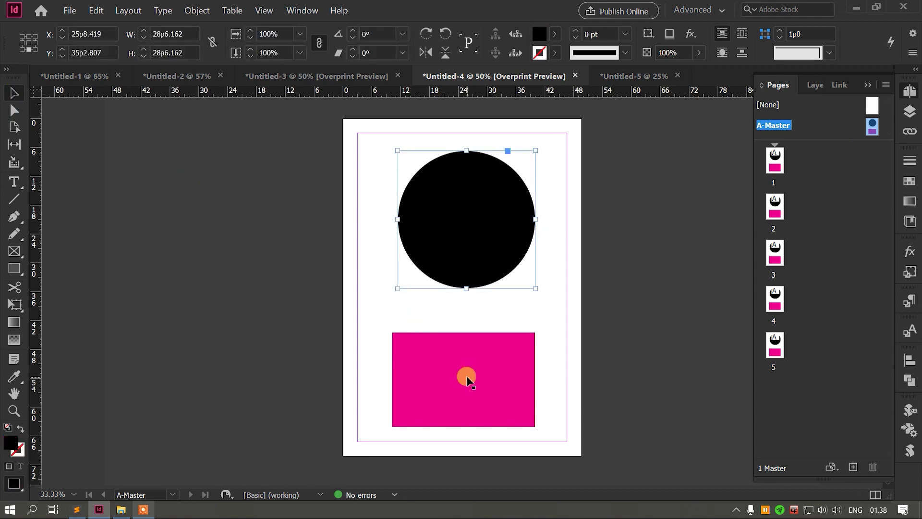
click(468, 377)
key(Delete)
click(461, 221)
key(Delete)
- Draw a text frame along the A-Master's top edge with the Type tool
click(14, 181)
scroll(288, 188, up, 1)
drag(567, 168, 412, 195)
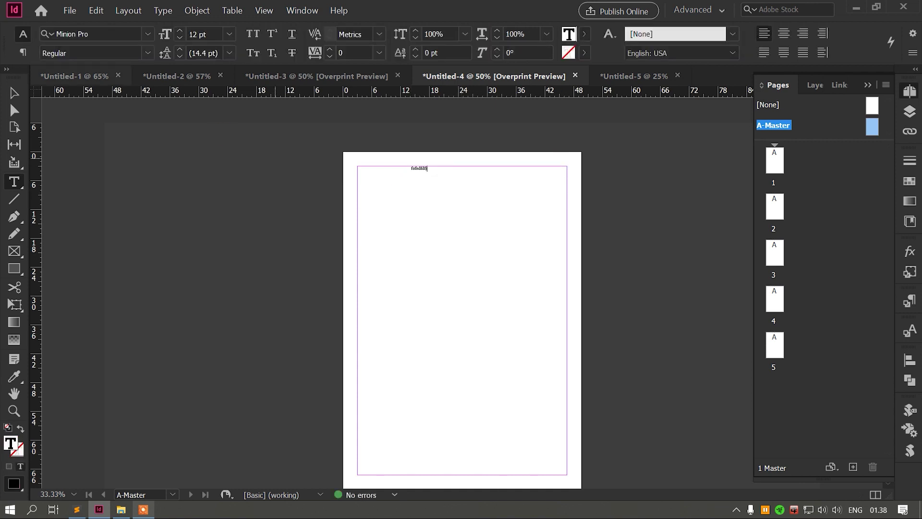
click(14, 94)
drag(427, 169, 561, 169)
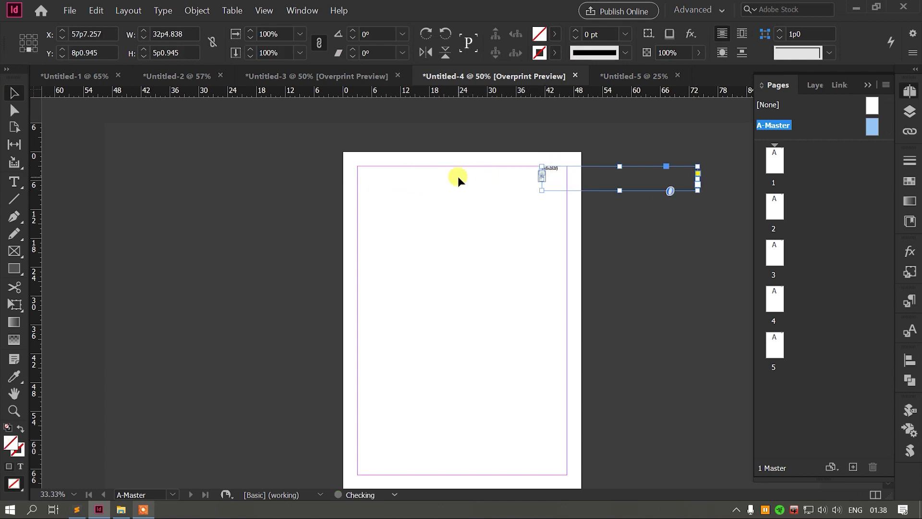
click(470, 179)
click(545, 166)
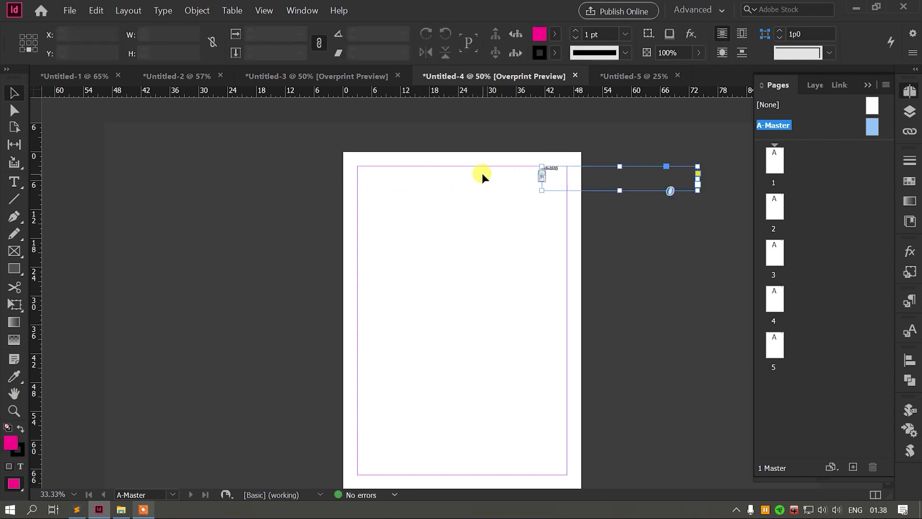
click(483, 175)
double_click(773, 162)
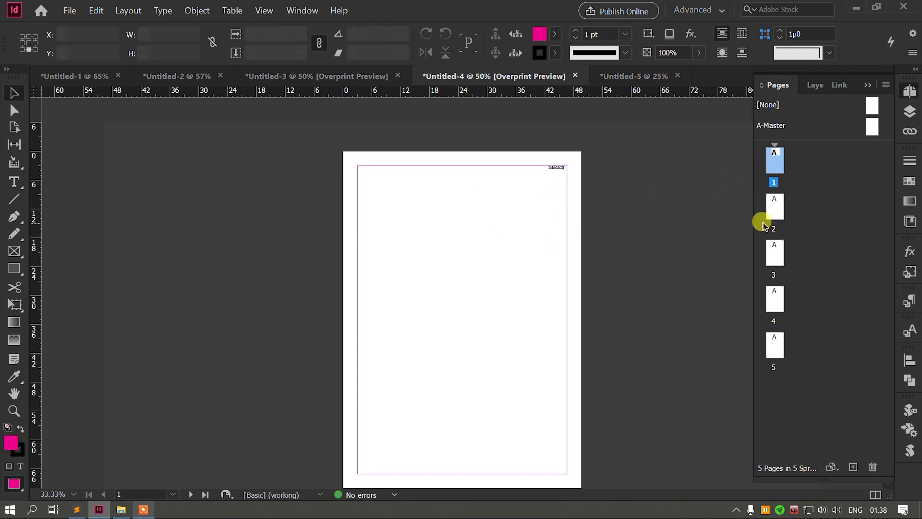
double_click(773, 207)
double_click(778, 292)
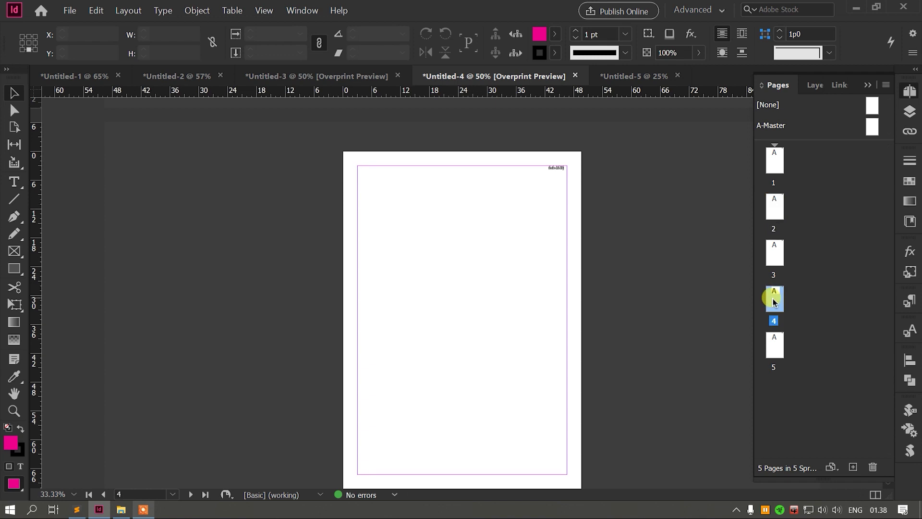
double_click(772, 207)
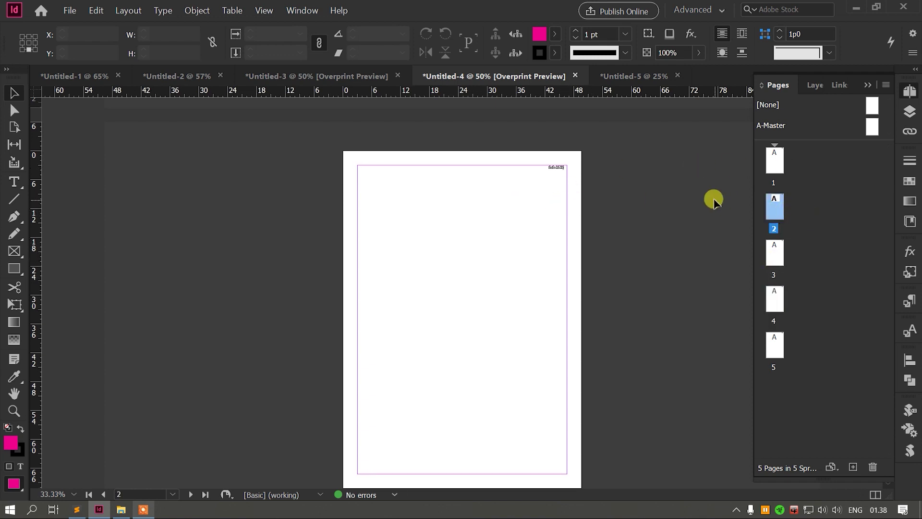
double_click(779, 159)
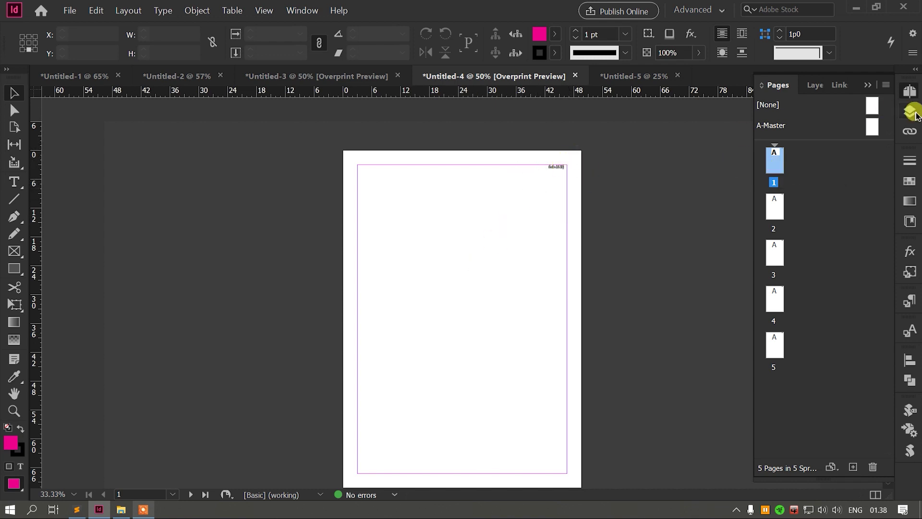
double_click(872, 127)
click(552, 168)
key(Delete)
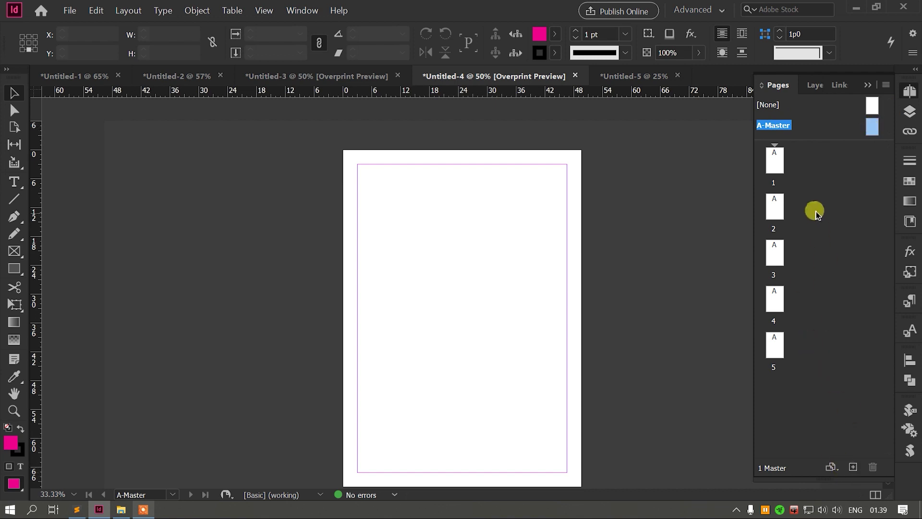
- Add B-Master, undo the extra C-Master, then select A-Master with the Ellipse tool ready
click(853, 467)
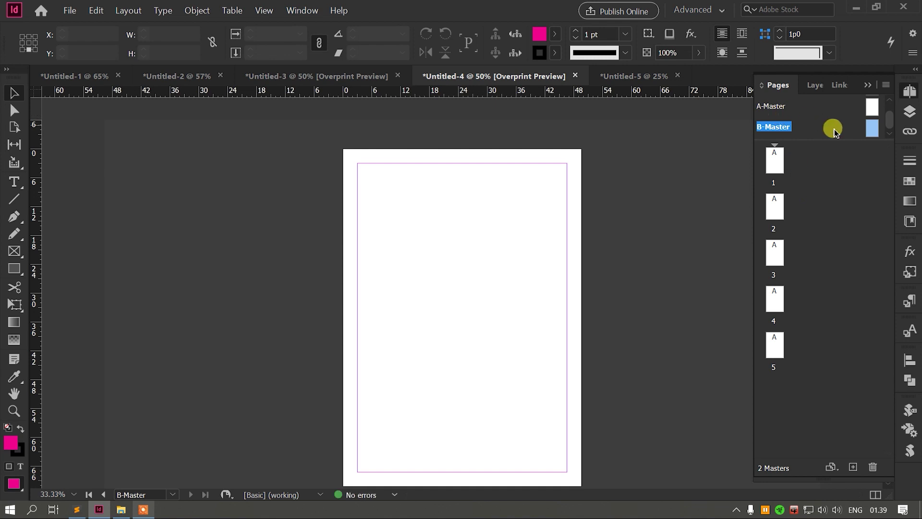
drag(802, 140, 808, 190)
click(852, 466)
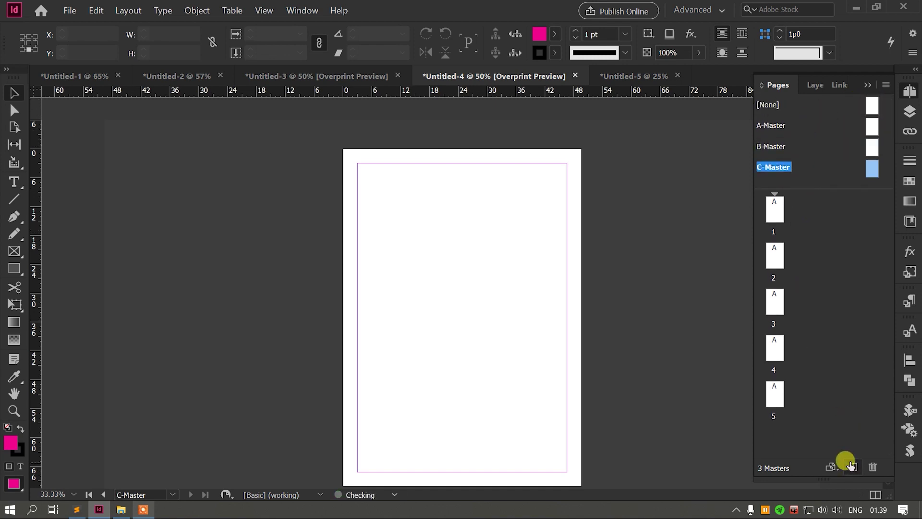
key(ctrl+z)
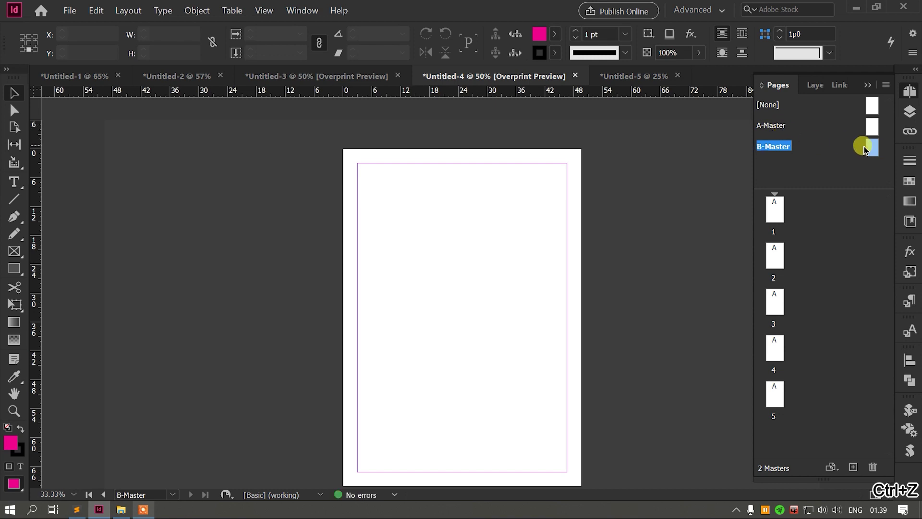
click(872, 127)
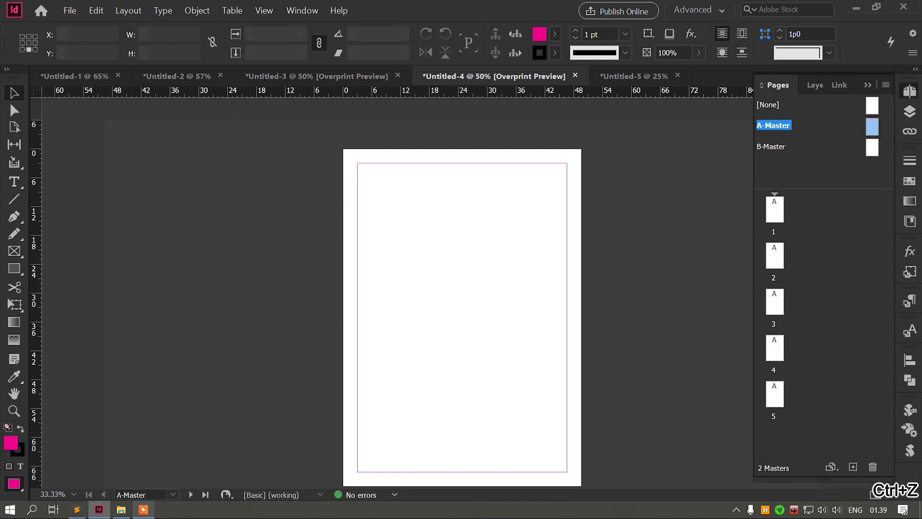
drag(14, 272, 53, 298)
- Draw a pink circle on A-Master and nudge it up and to the right
drag(523, 214, 387, 428)
click(13, 92)
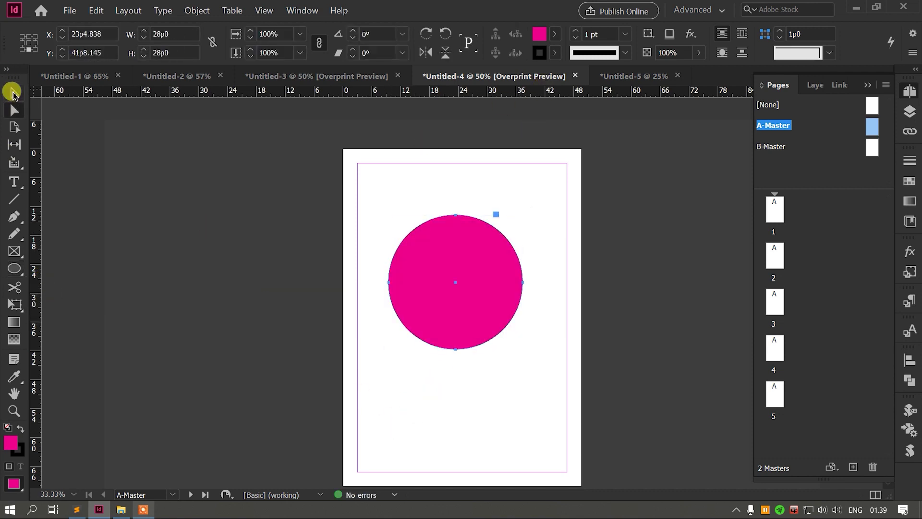
drag(471, 262, 493, 257)
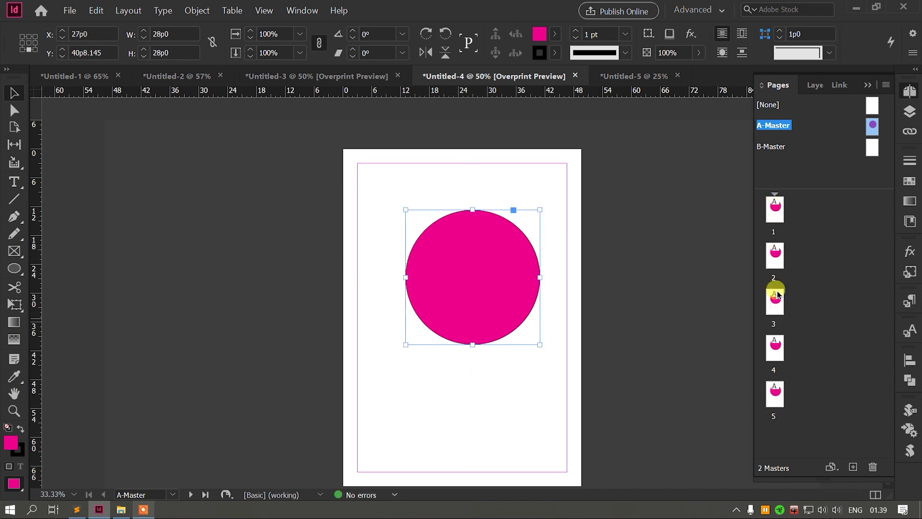
- Draw a rectangle on B-Master and swap its fill and stroke to make it solid black
double_click(872, 148)
mouse_move(13, 270)
mouse_down()
mouse_move(70, 305)
mouse_move(72, 286)
mouse_up()
drag(534, 192, 391, 403)
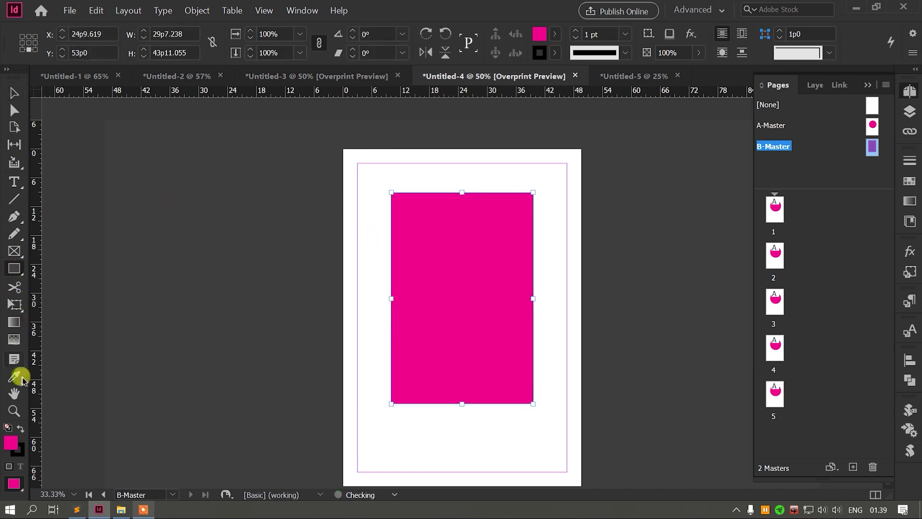
click(20, 428)
click(13, 93)
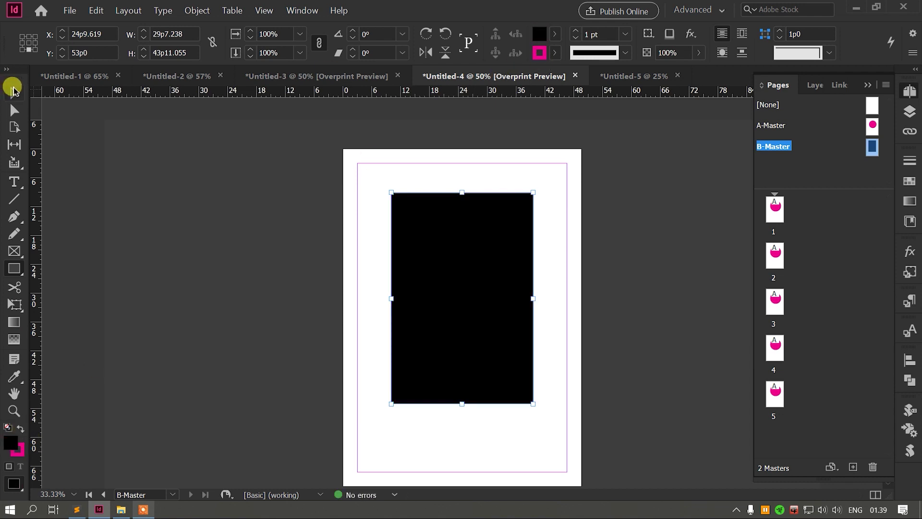
click(213, 155)
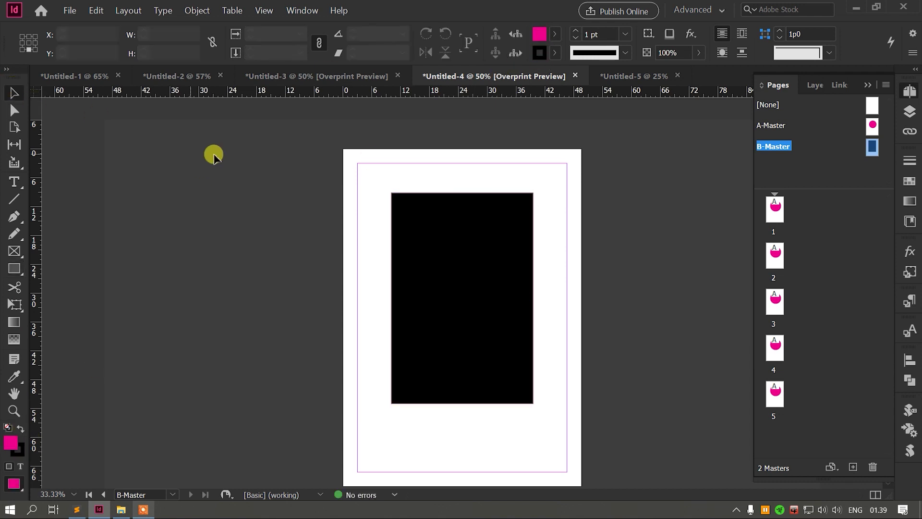
- View pages 1 and 3 to confirm A-Master's circle appears on them
double_click(774, 209)
double_click(775, 302)
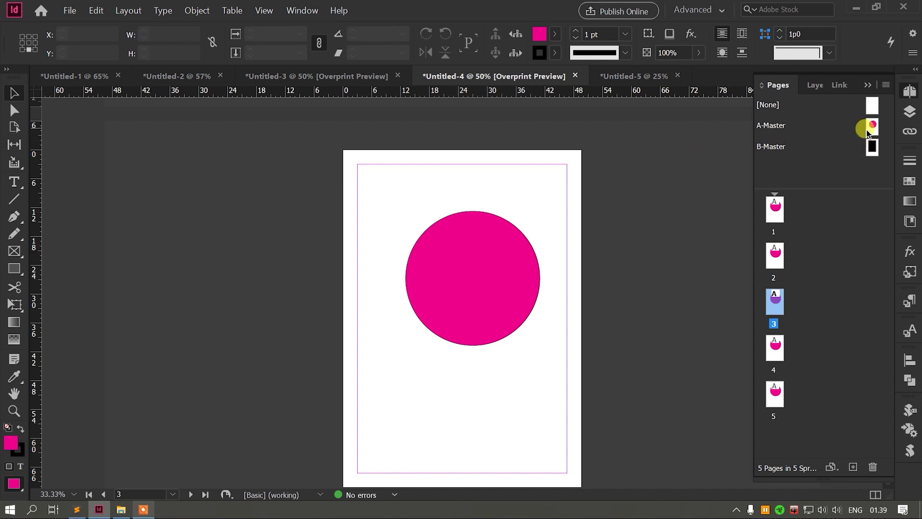
click(831, 229)
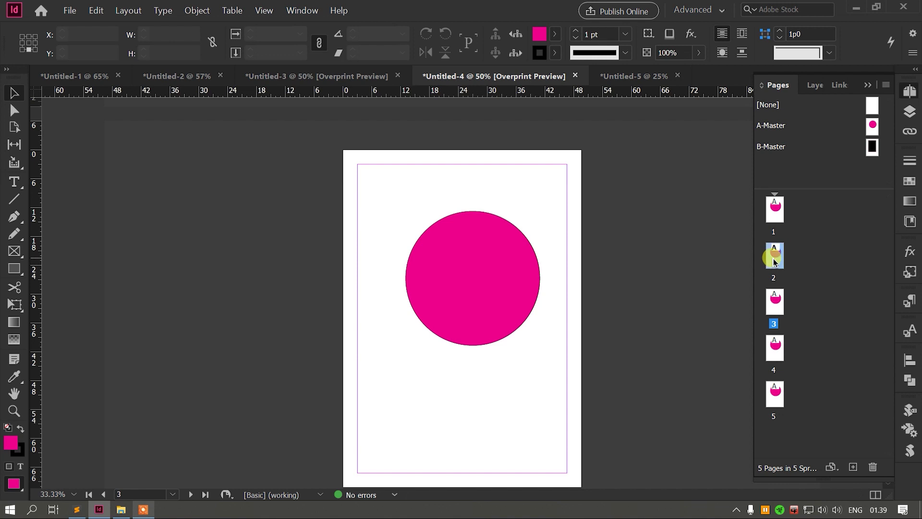
- Select pages 2 and 5 together and bring up their page context menu
click(771, 283)
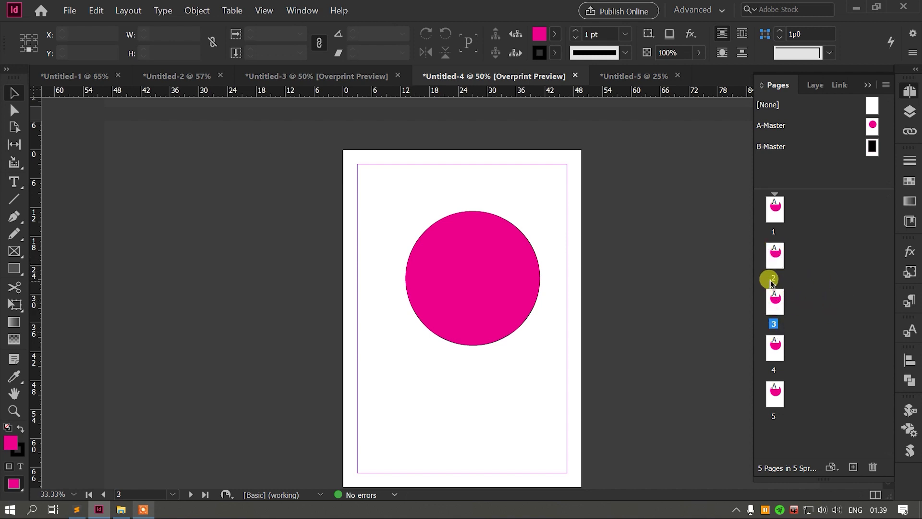
click(774, 254)
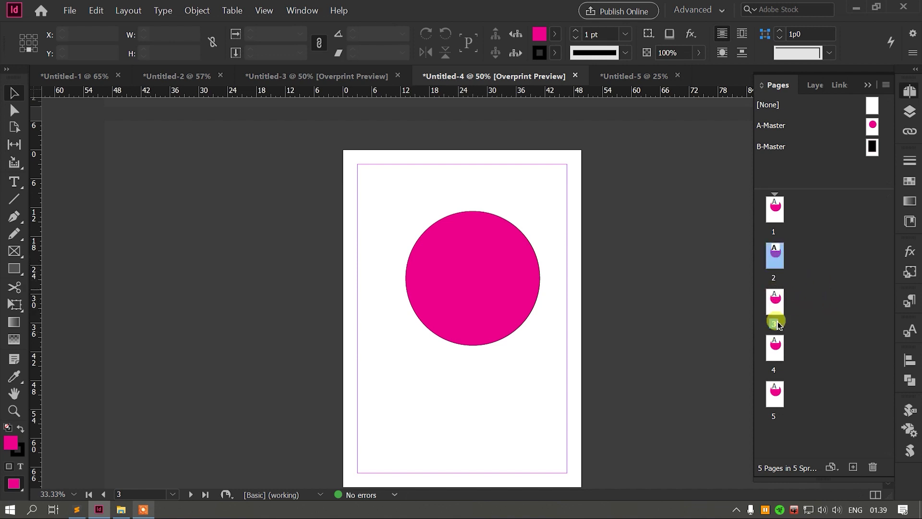
ctrl+click(778, 395)
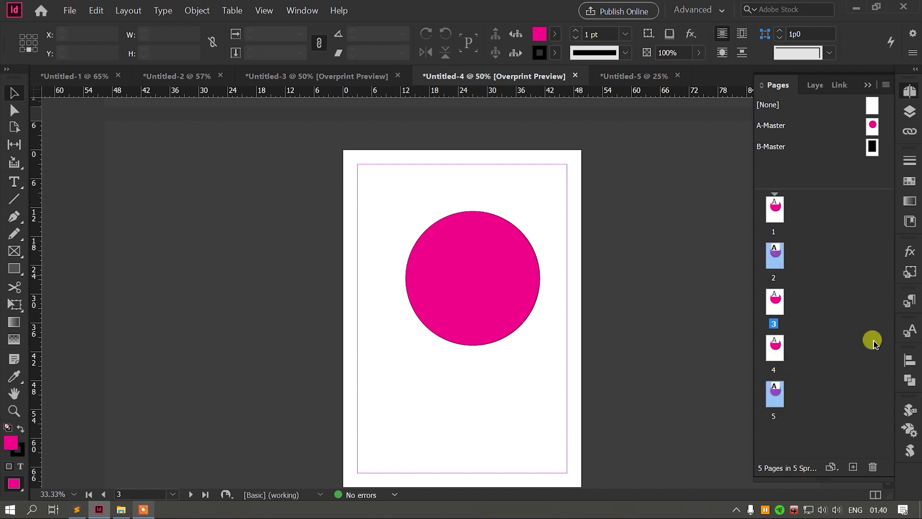
right_click(777, 256)
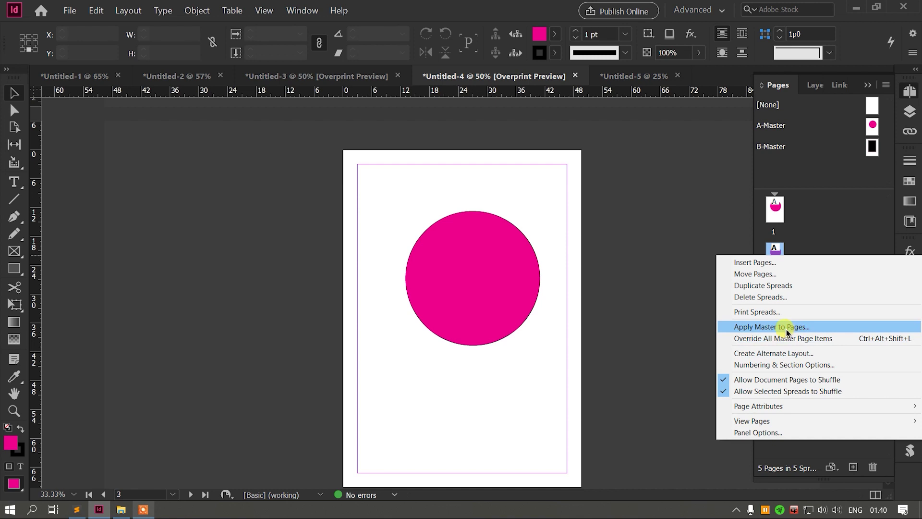
- Apply B-Master to pages 2,5 via Apply Master to Pages
click(771, 326)
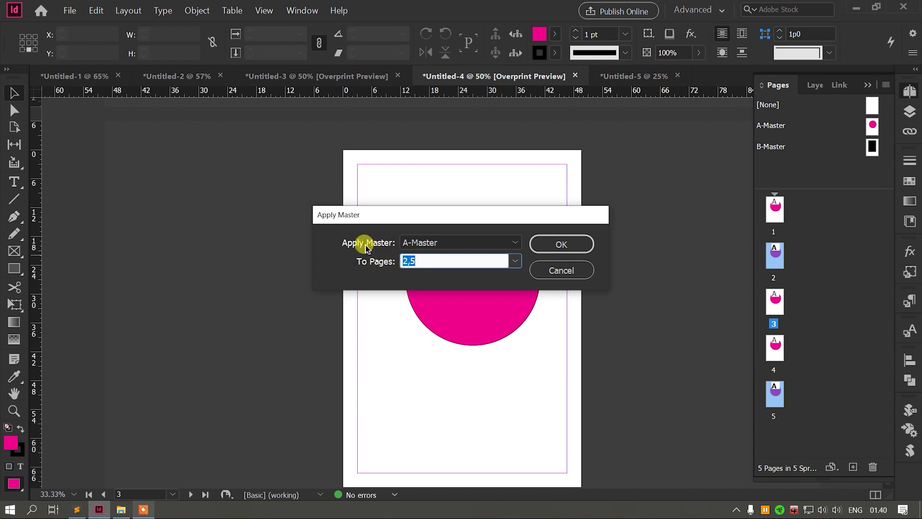
click(509, 242)
click(435, 288)
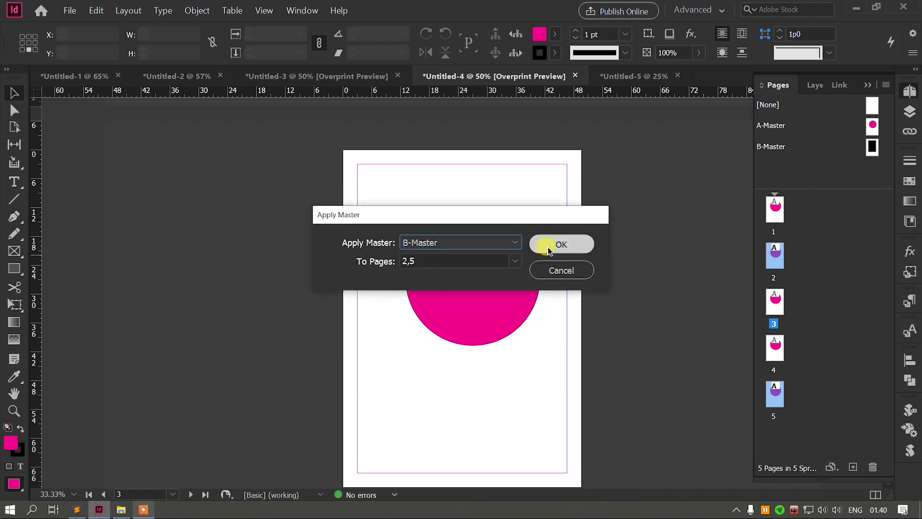
click(560, 246)
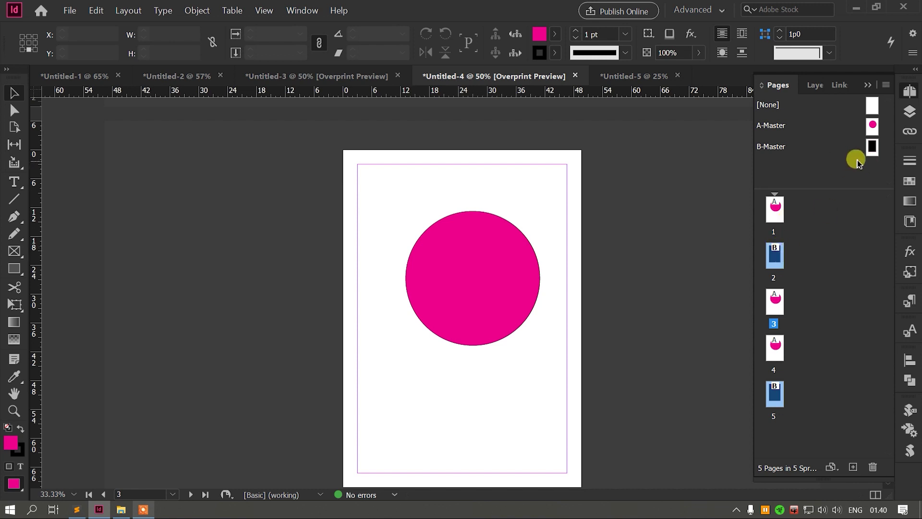
click(808, 310)
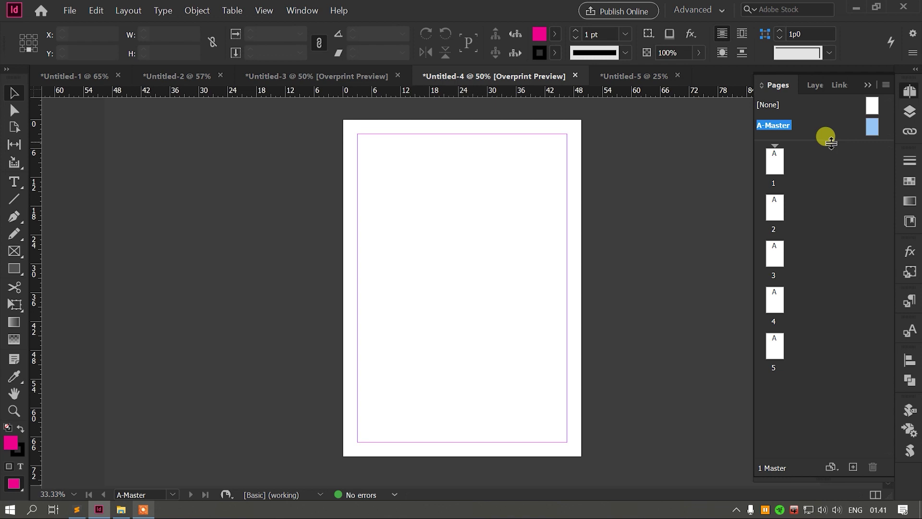
- Select page 1 and open the blank A-Master spread for editing
click(771, 162)
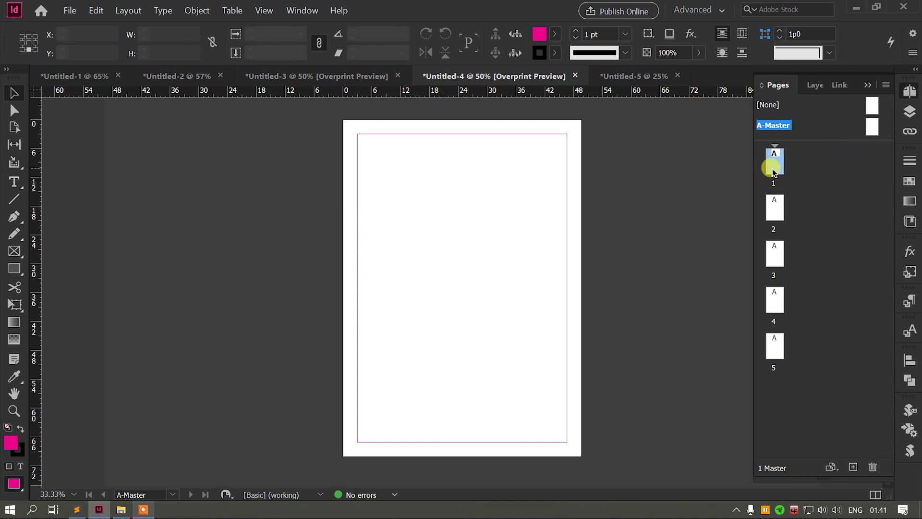
click(851, 166)
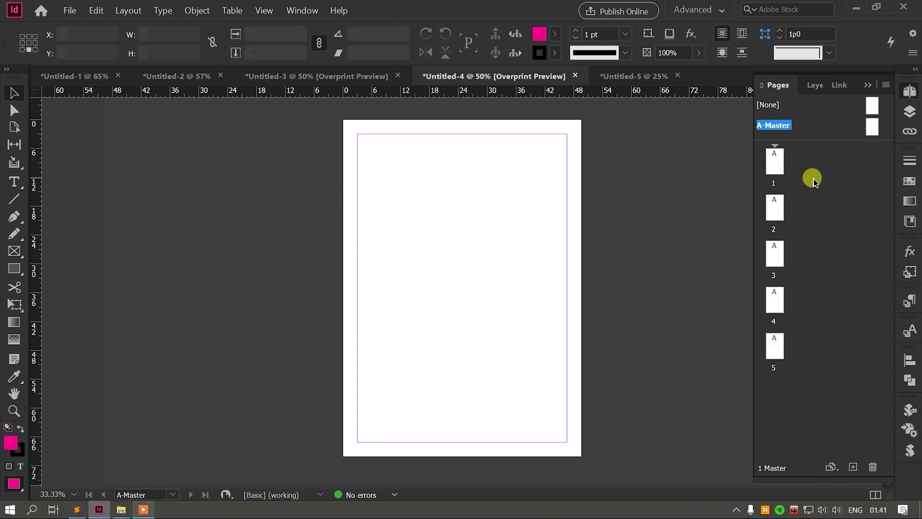
click(775, 160)
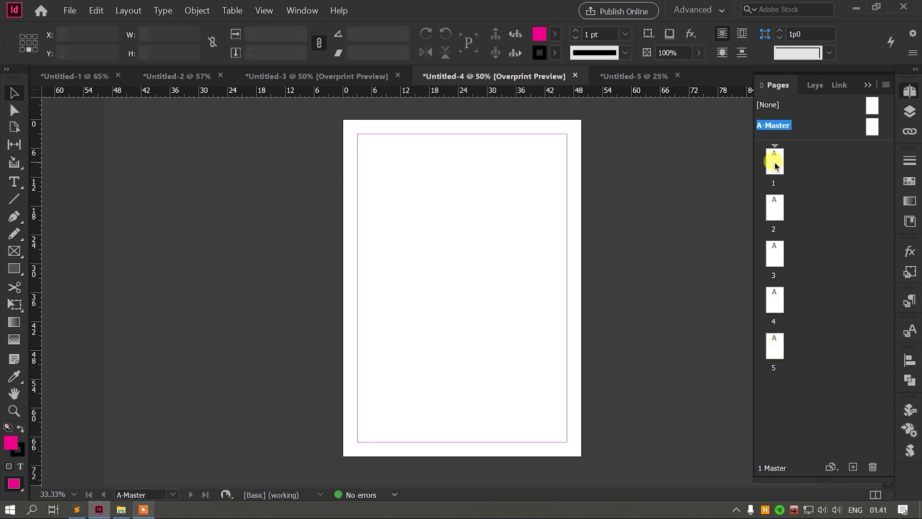
double_click(871, 133)
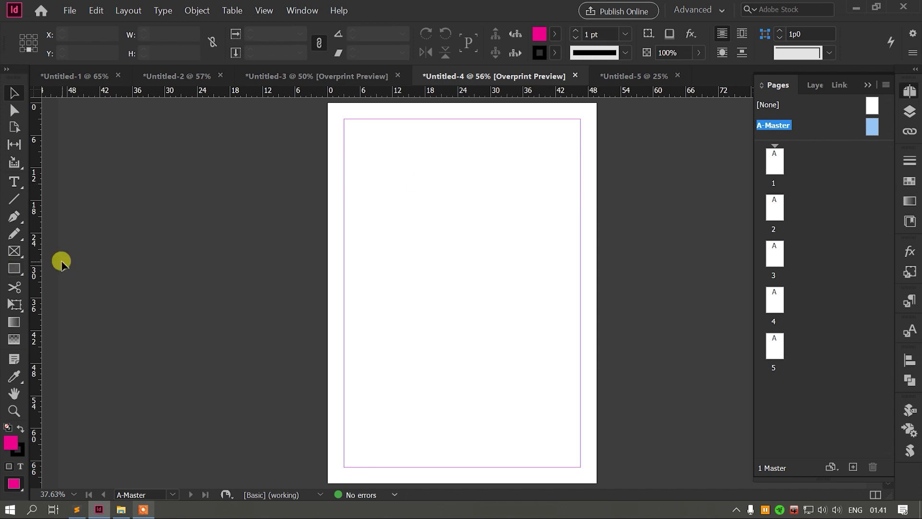
click(18, 188)
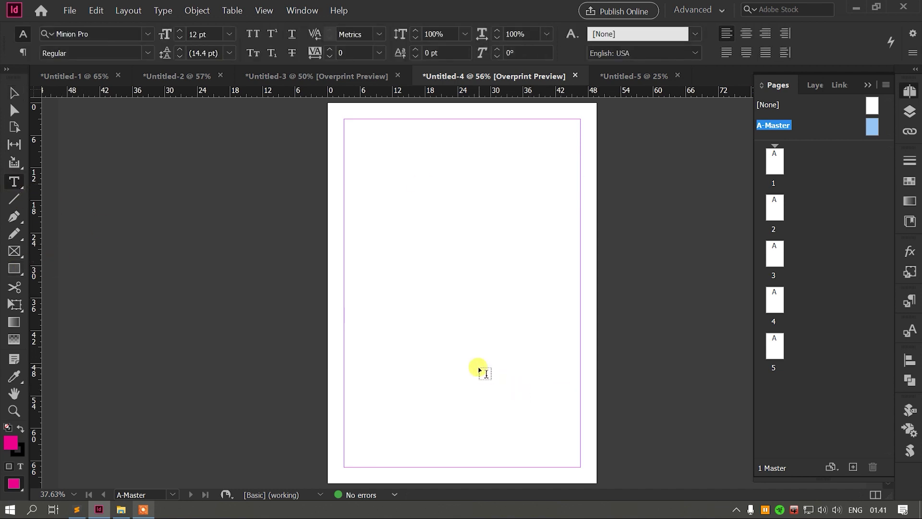
- Create a text frame low on A-Master, type a 46 pt 'd', and select it
drag(461, 350, 573, 434)
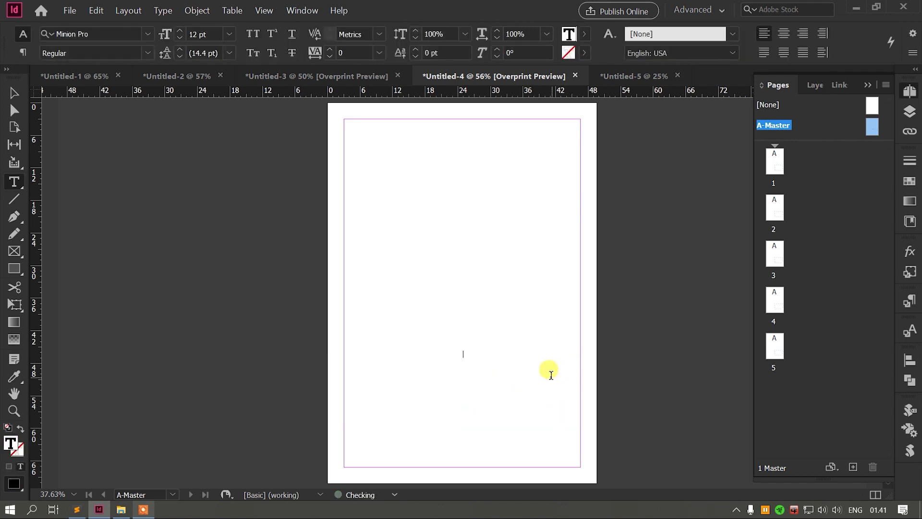
key(ctrl+shift+period)
key(ctrl+shift+period)
key(ctrl+shift+period)
key(ctrl+shift+period)
key(ctrl+shift+period)
key(ctrl+shift+period)
key(ctrl+shift+period)
key(ctrl+shift+period)
key(ctrl+shift+period)
key(ctrl+shift+period)
key(ctrl+shift+period)
key(ctrl+shift+period)
key(ctrl+shift+period)
key(ctrl+shift+period)
key(ctrl+shift+period)
key(ctrl+shift+period)
key(ctrl+shift+period)
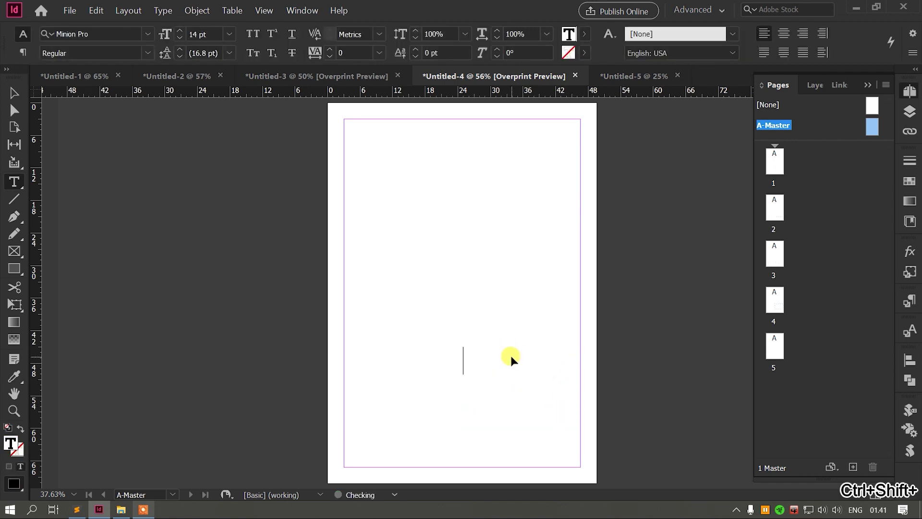
text(d)
click(14, 92)
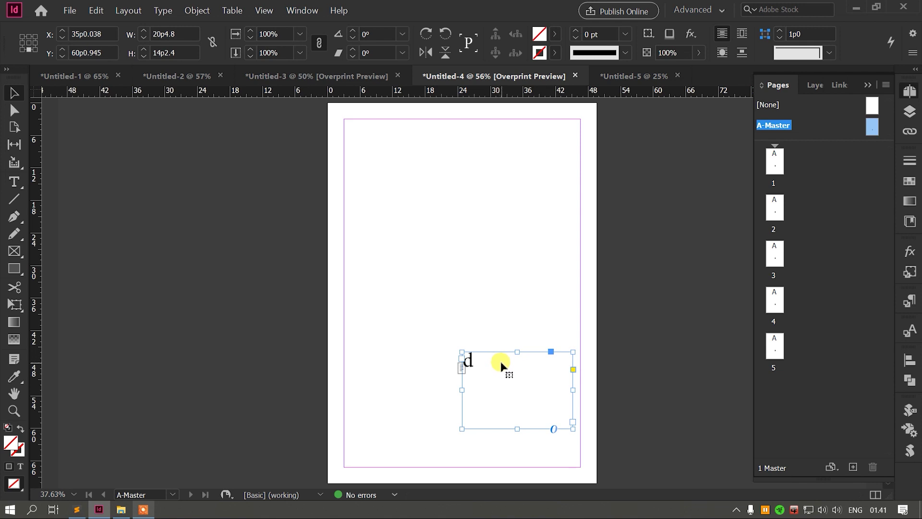
click(372, 373)
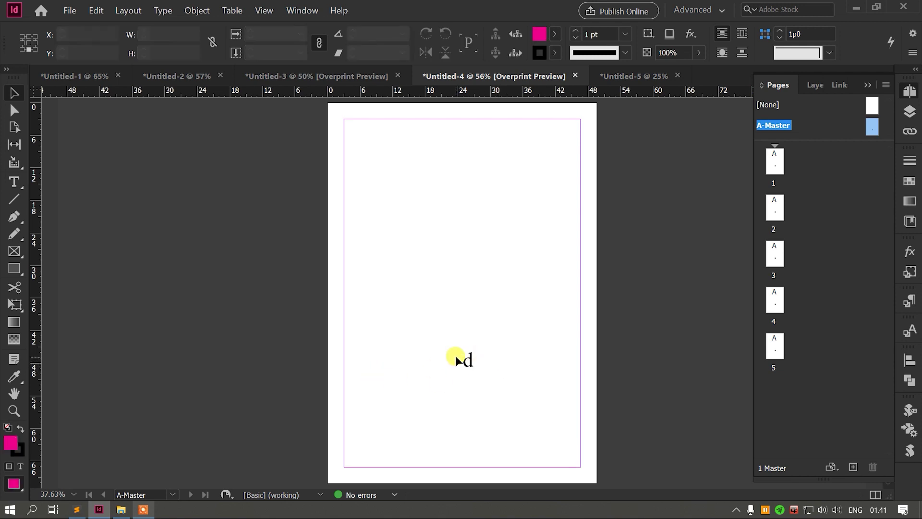
click(473, 365)
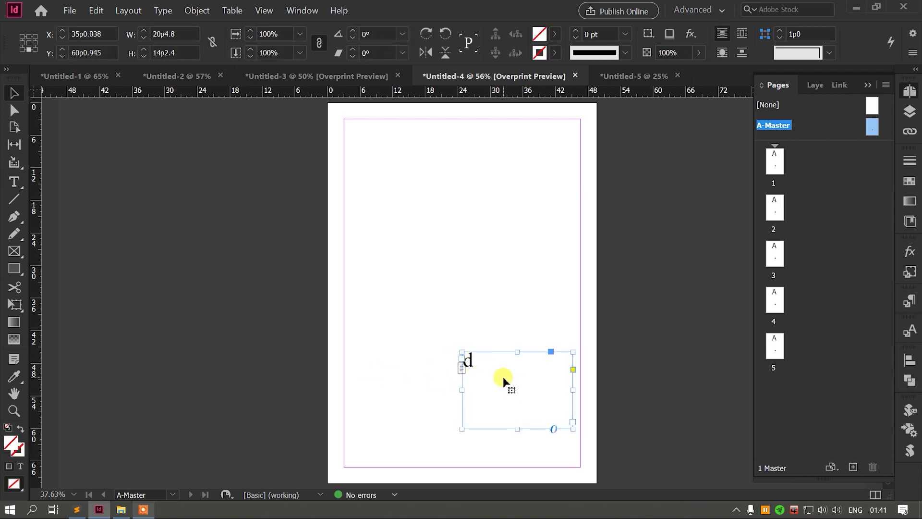
double_click(475, 362)
double_click(468, 362)
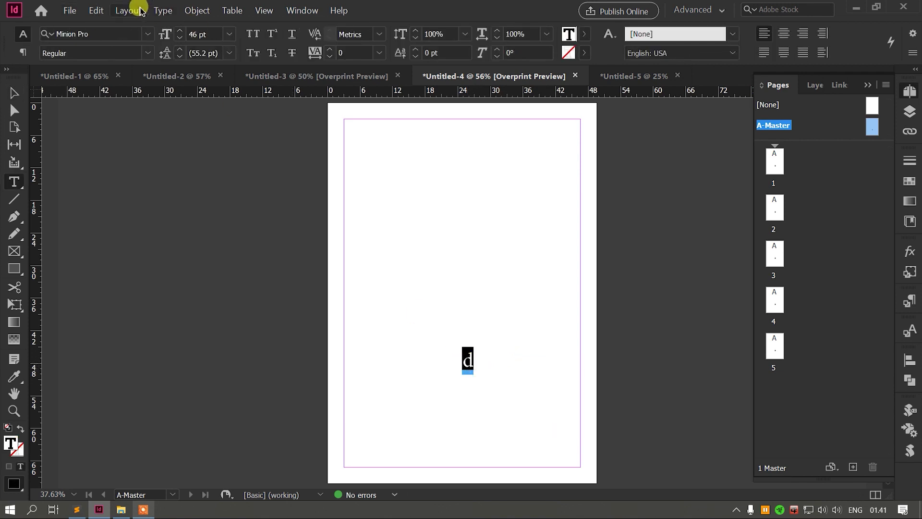
- Replace the 'd' with a Current Page Number marker and apply A-Master to page 1
click(163, 10)
mouse_move(215, 162)
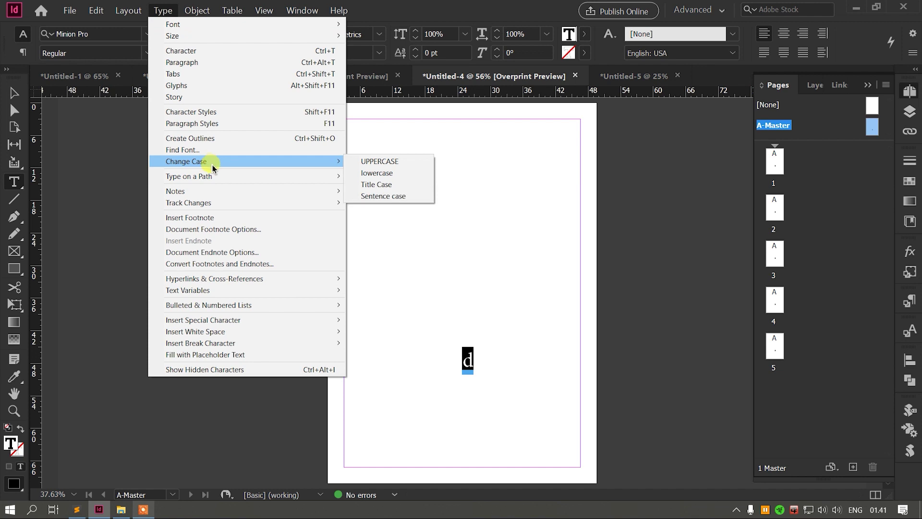
mouse_move(256, 319)
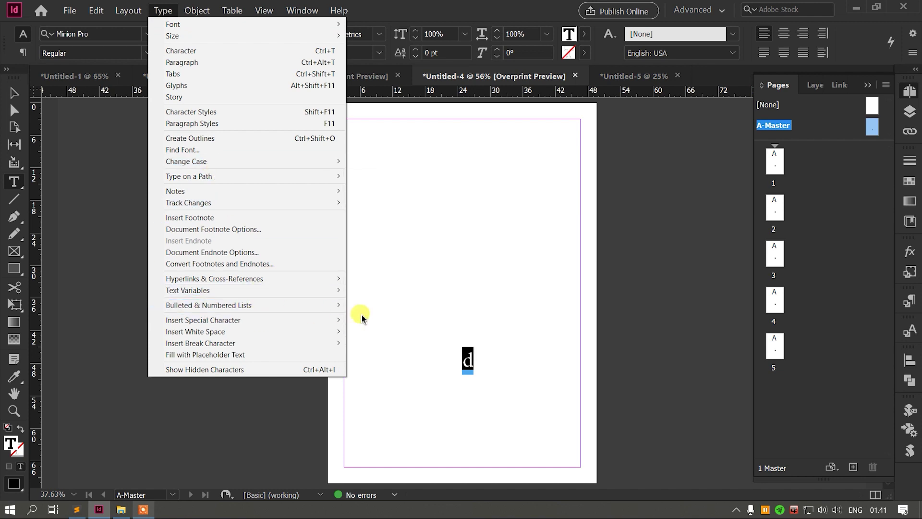
mouse_move(416, 333)
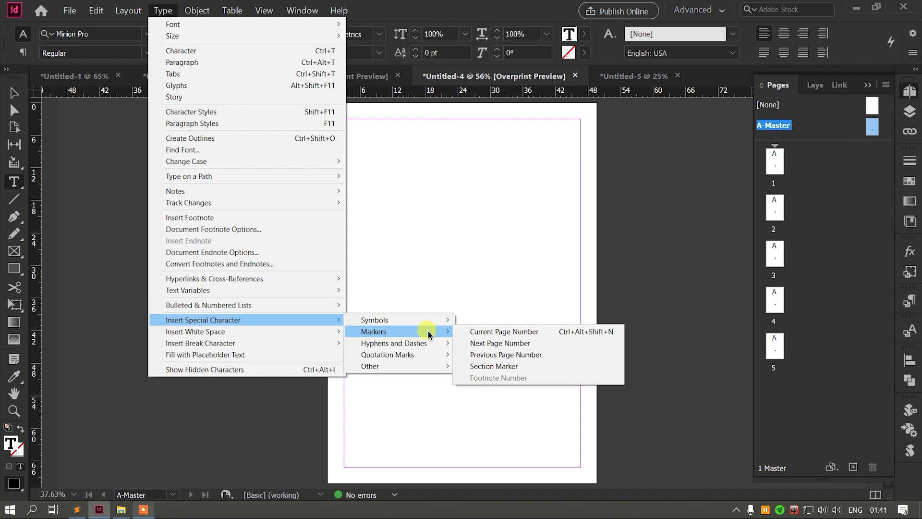
click(487, 335)
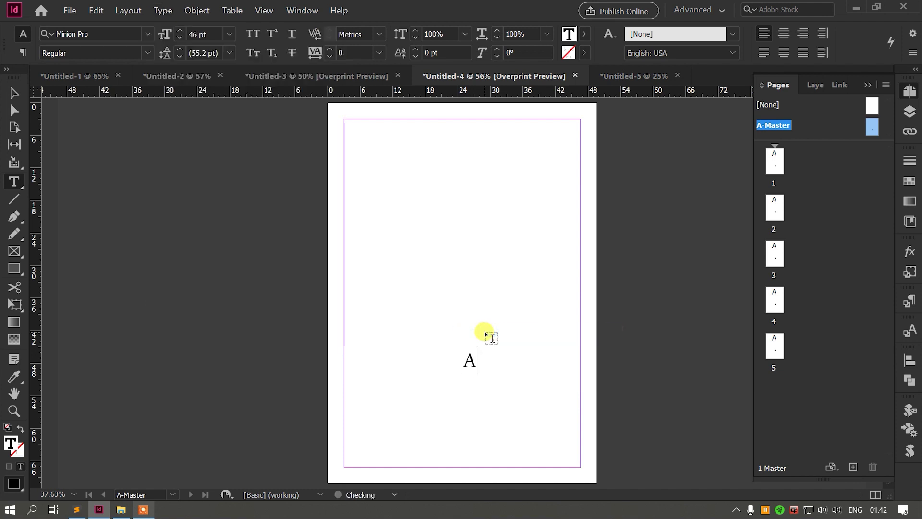
drag(478, 361, 463, 361)
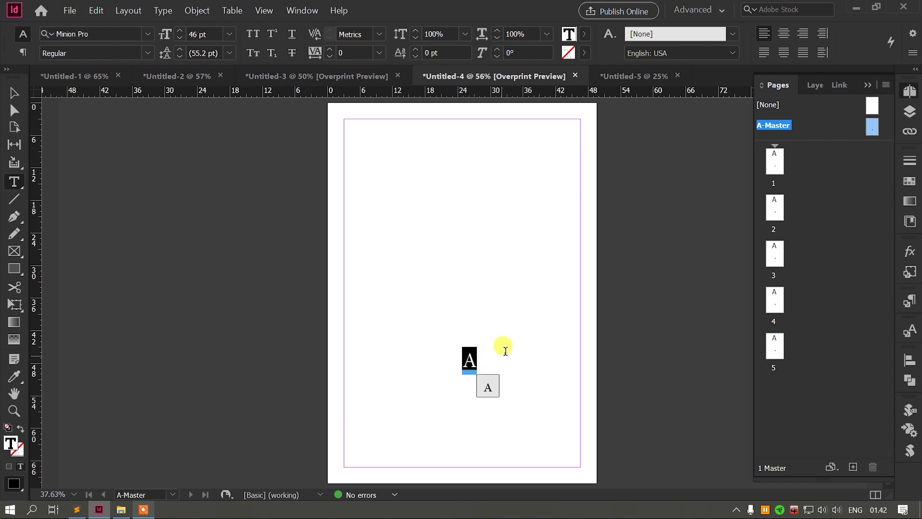
click(14, 93)
click(373, 249)
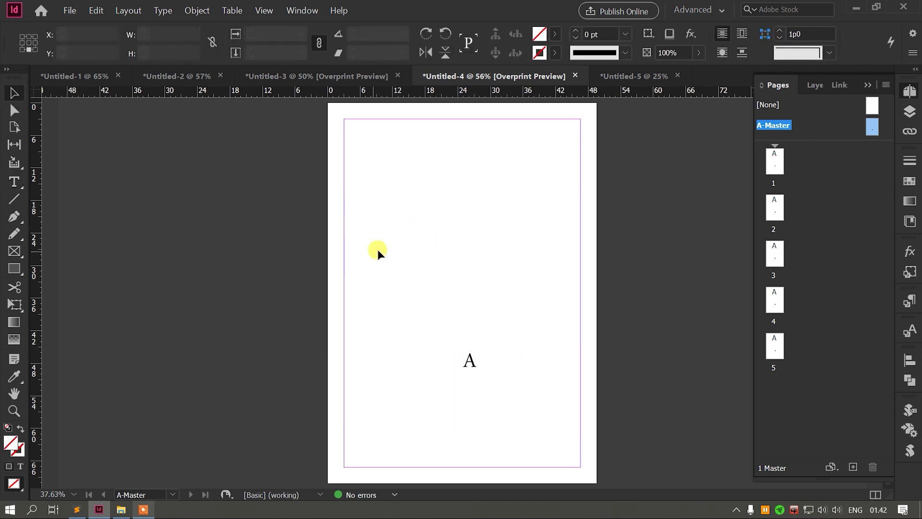
drag(777, 169, 777, 168)
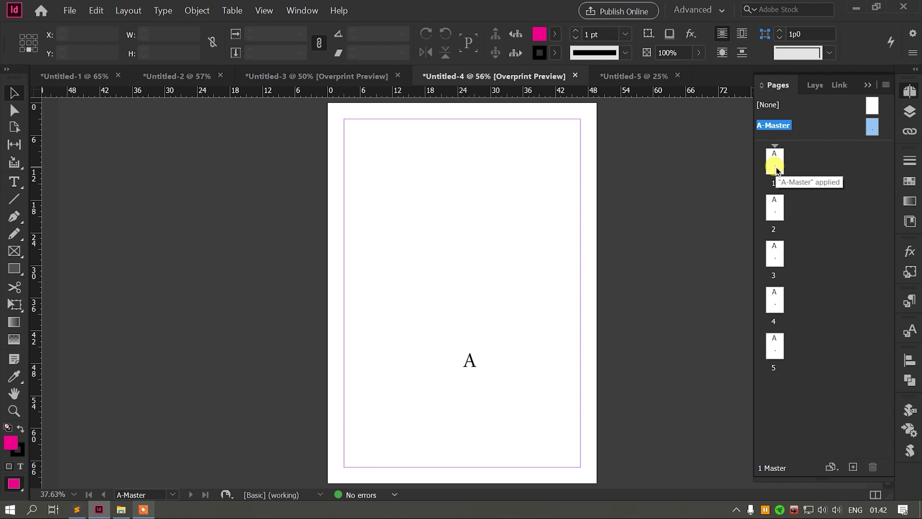
- Open page 1 and scroll through the pages to check their automatic numbers
double_click(775, 166)
scroll(532, 203, down, 5)
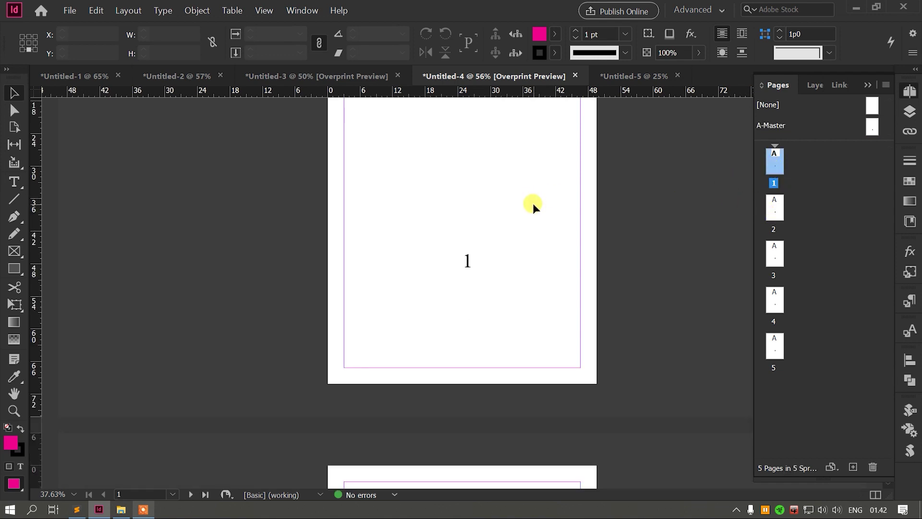
scroll(502, 219, down, 10)
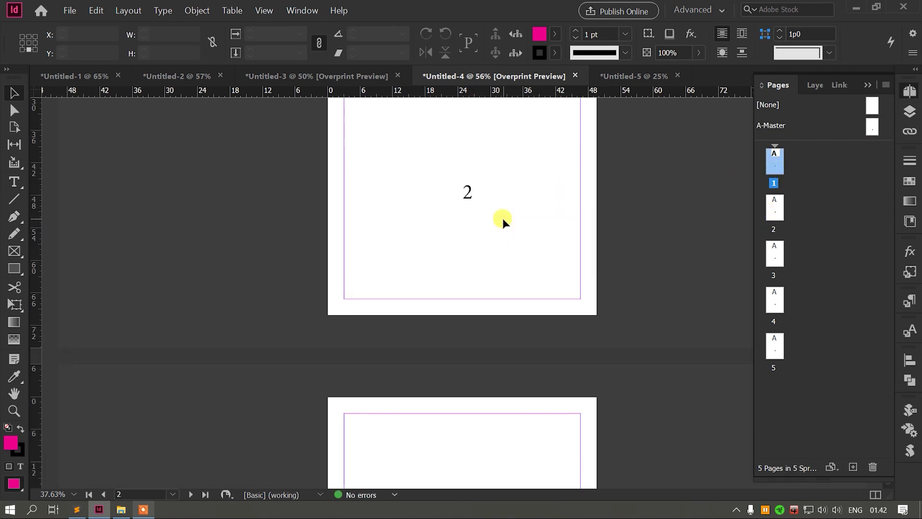
scroll(502, 221, down, 6)
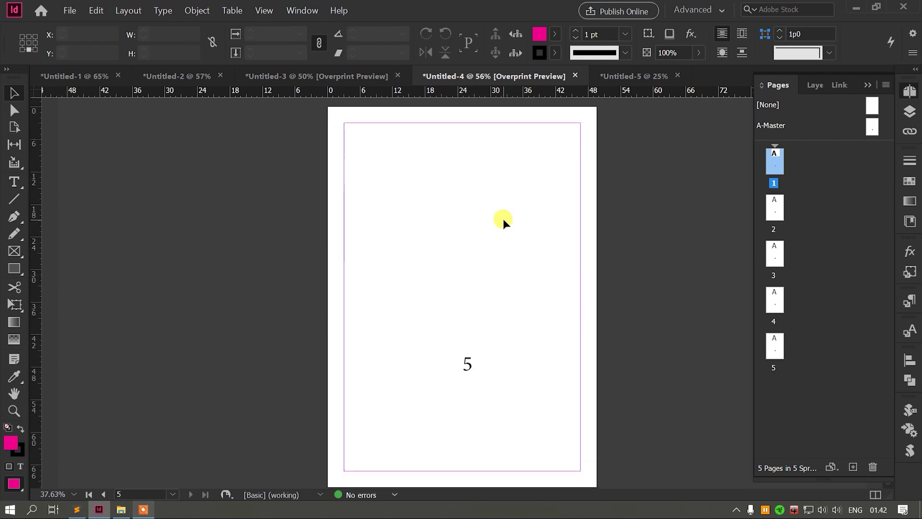
scroll(503, 221, up, 4)
scroll(502, 223, up, 15)
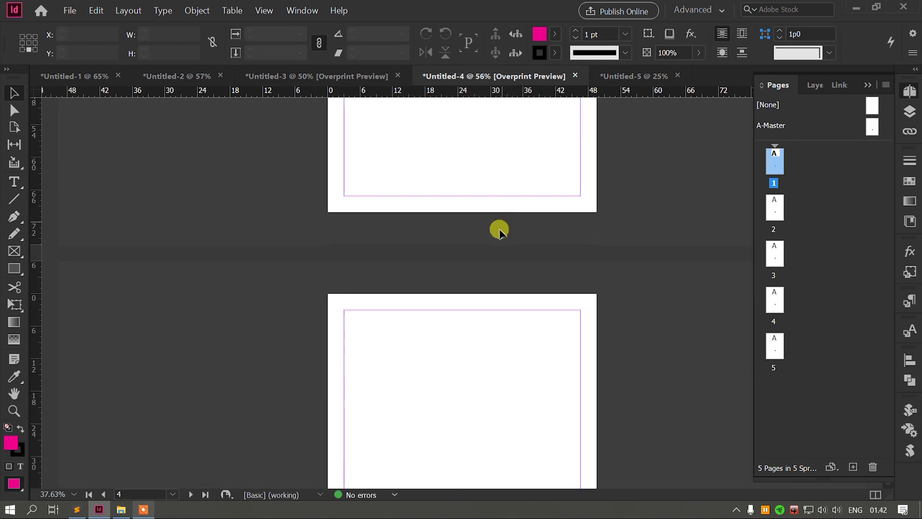
scroll(496, 235, up, 2)
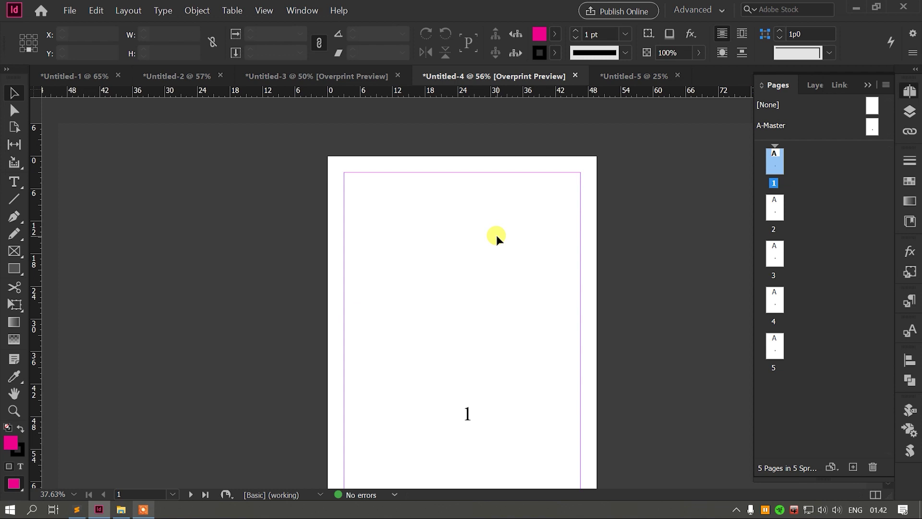
scroll(496, 235, down, 4)
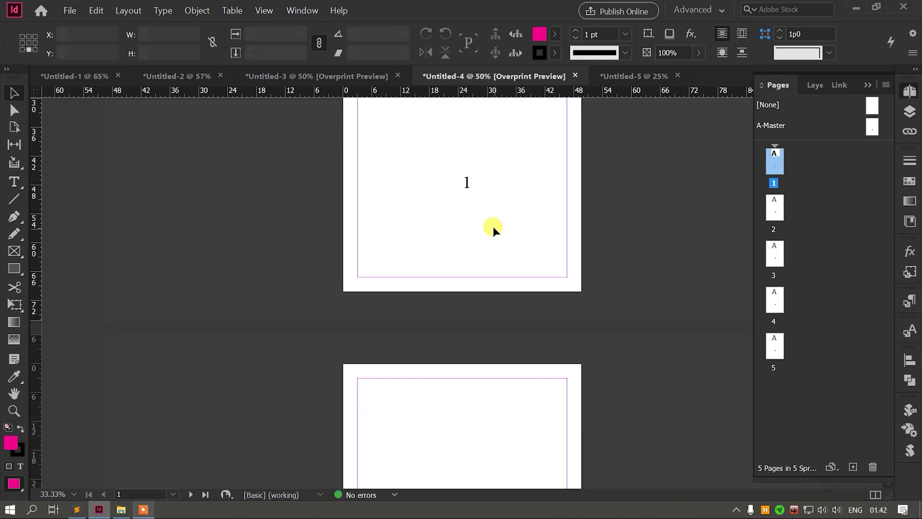
alt+scroll(493, 226, down, 2)
scroll(483, 224, down, 3)
scroll(483, 224, up, 3)
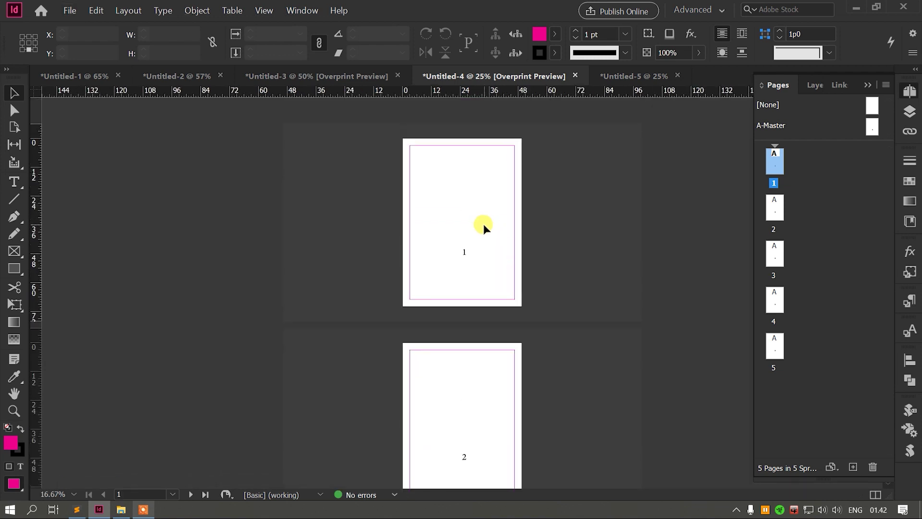
scroll(466, 227, down, 2)
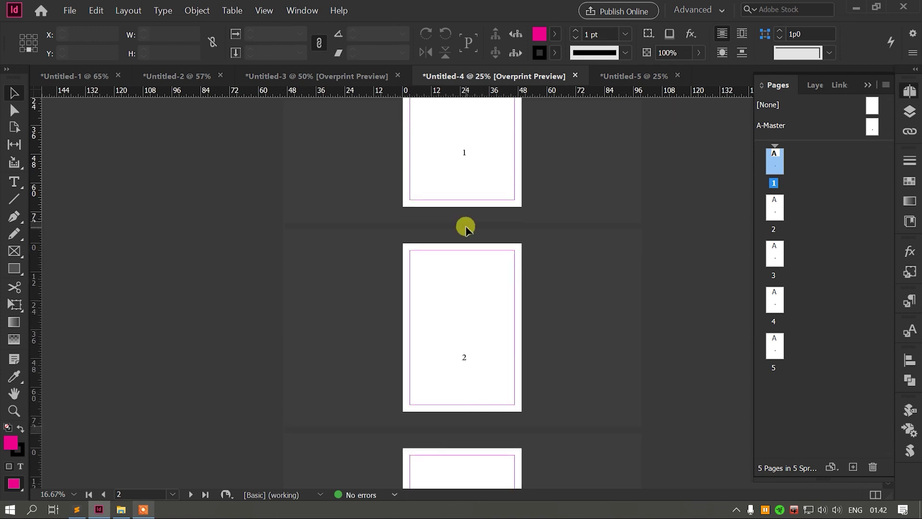
scroll(465, 228, down, 4)
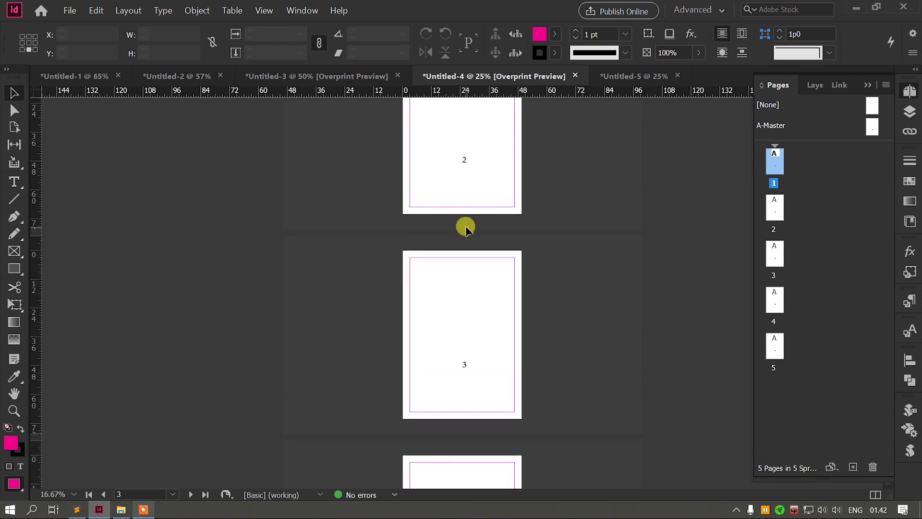
scroll(465, 229, up, 5)
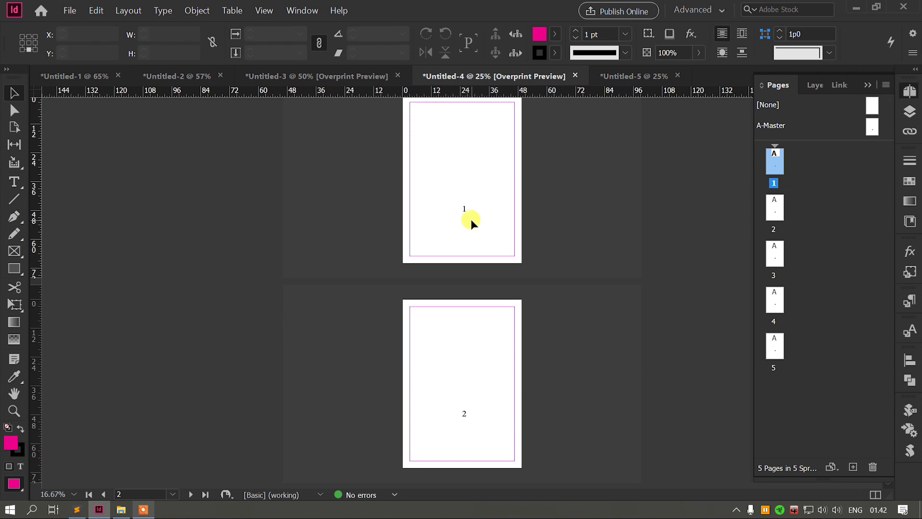
scroll(471, 219, down, 8)
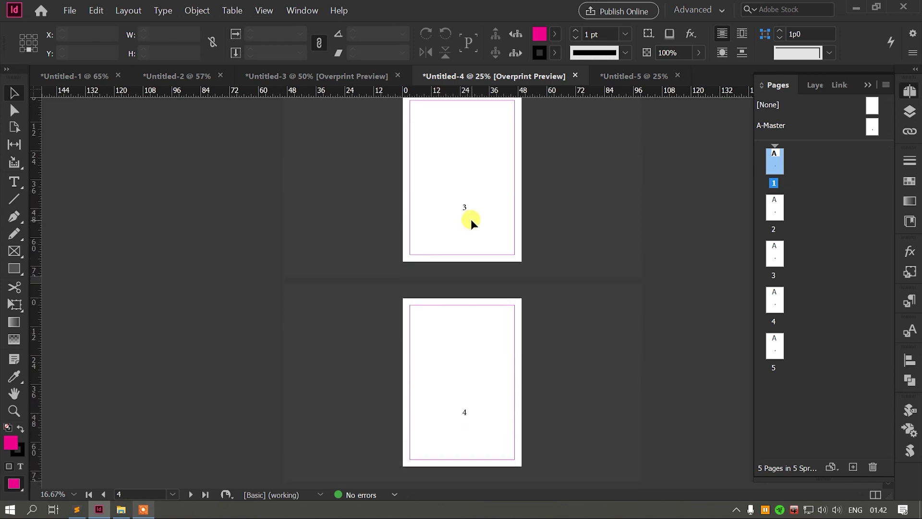
scroll(471, 219, up, 9)
key(ctrl+equal)
scroll(474, 243, up, 1)
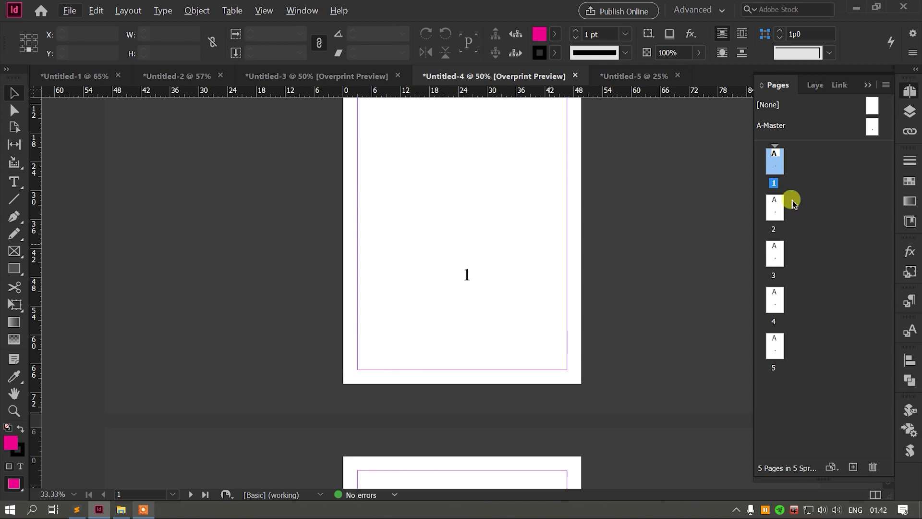
- Set the page numbering style to I, II, III, IV... in Numbering & Section Options
right_click(775, 169)
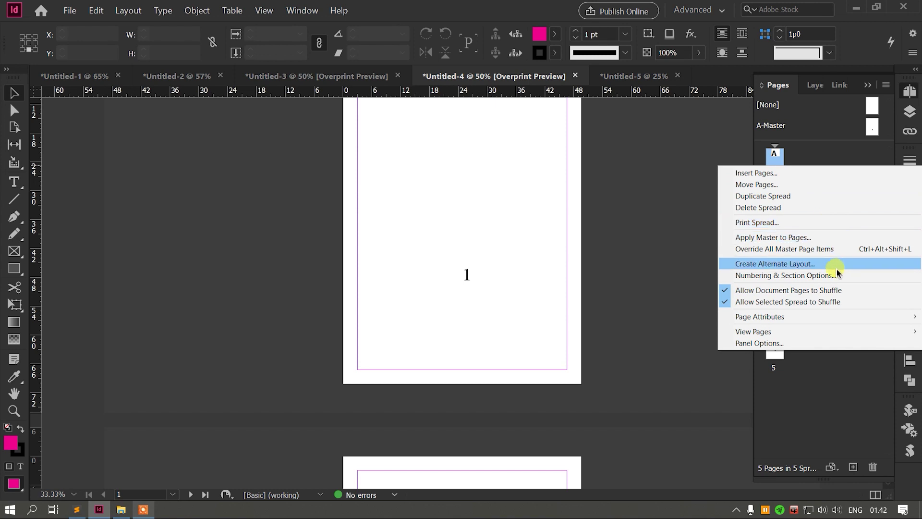
click(798, 276)
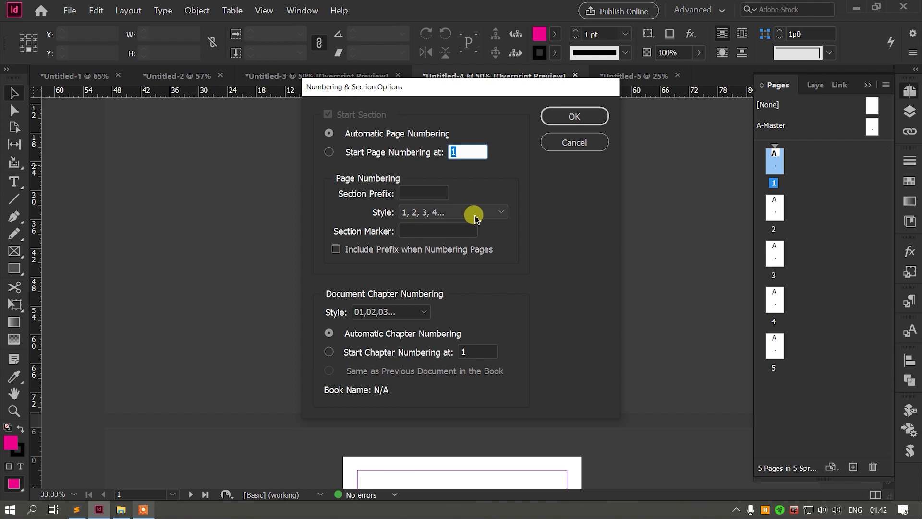
click(495, 214)
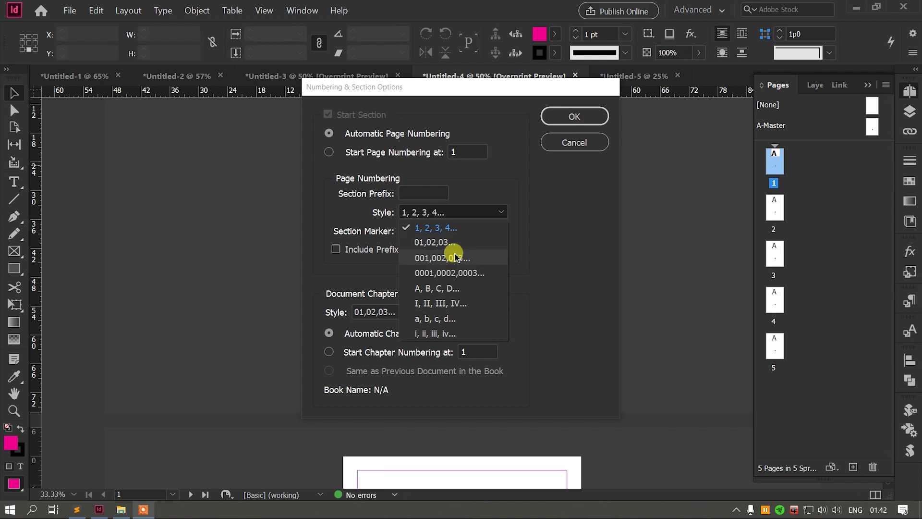
click(469, 302)
click(587, 115)
- Scroll through pages I–V and select the page where the new numbering will start
scroll(427, 201, down, 10)
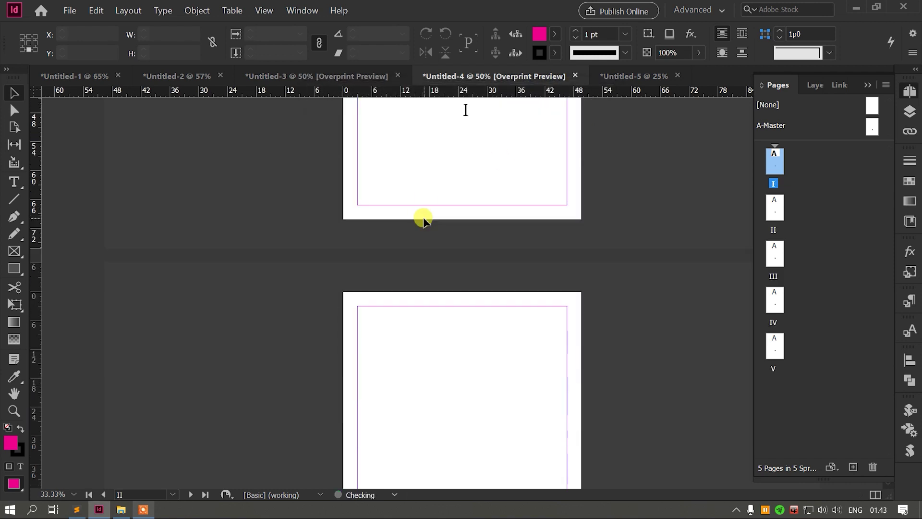
scroll(423, 217, up, 8)
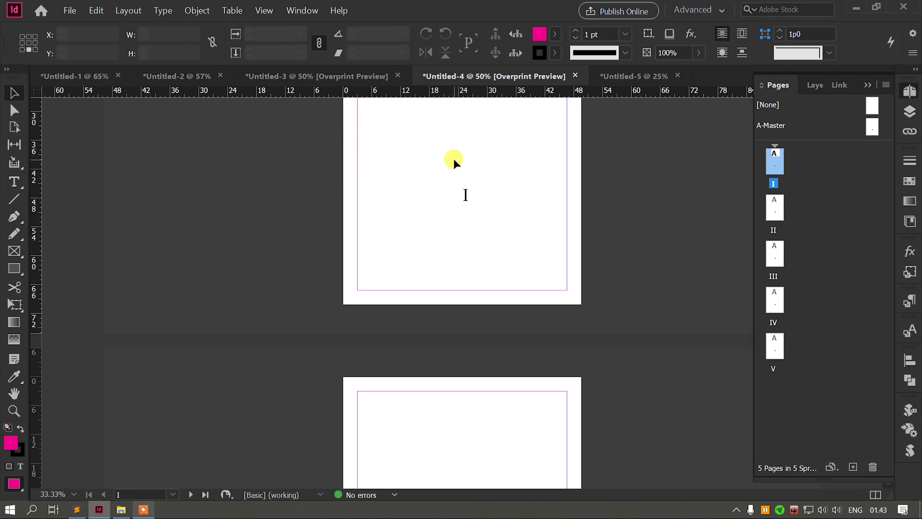
scroll(453, 159, down, 10)
scroll(458, 168, down, 5)
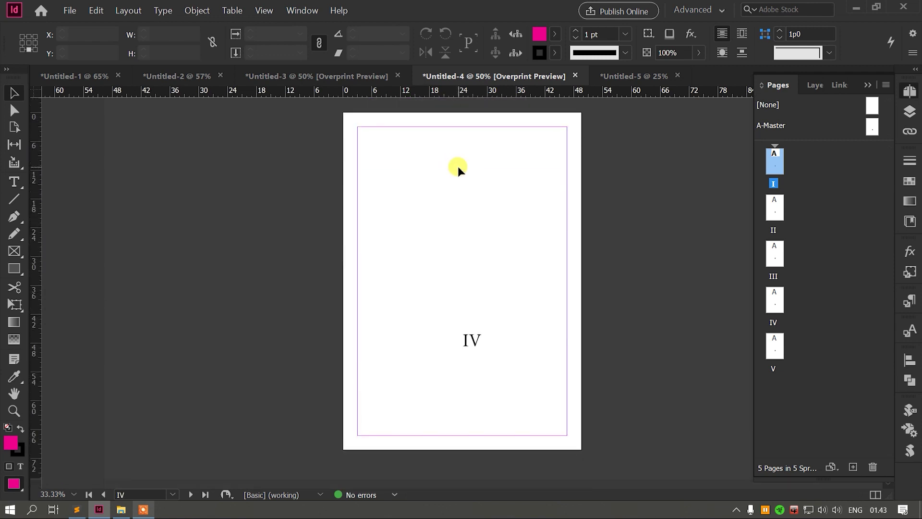
scroll(326, 285, up, 10)
scroll(331, 281, up, 5)
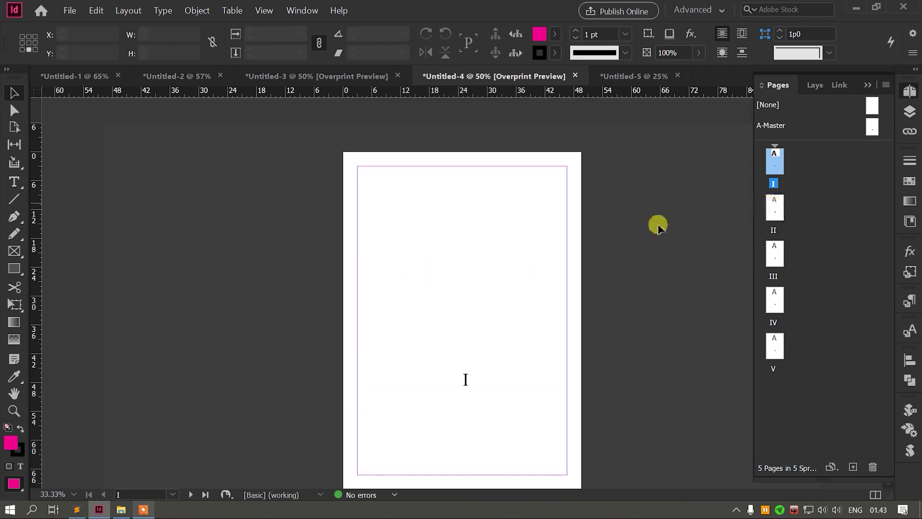
scroll(512, 258, down, 1)
scroll(512, 259, down, 10)
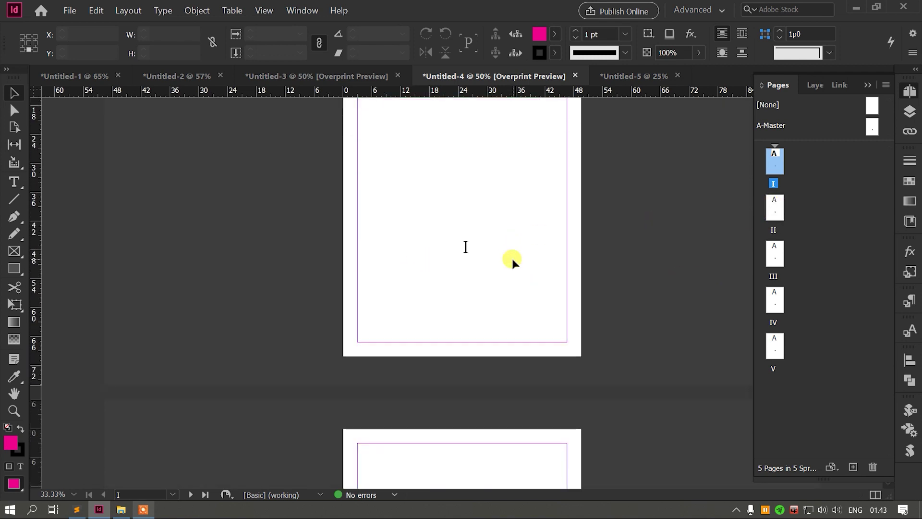
scroll(512, 258, down, 10)
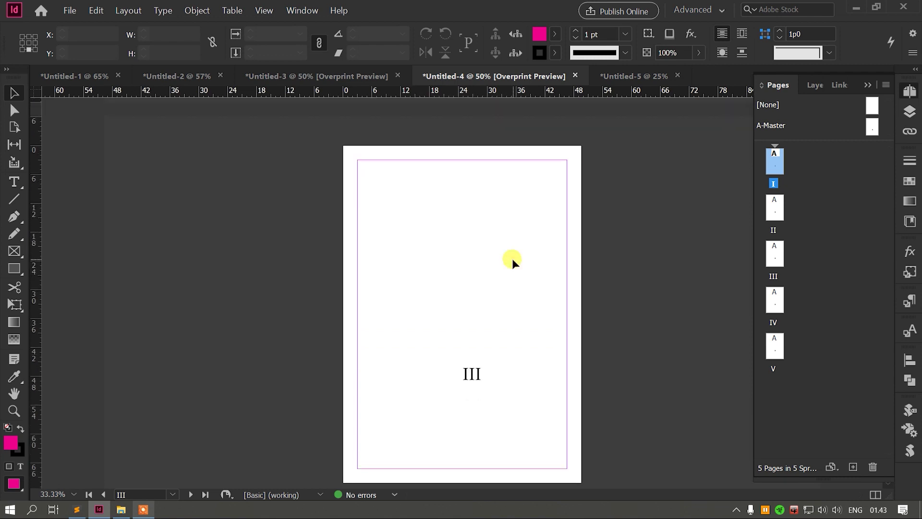
scroll(509, 262, down, 6)
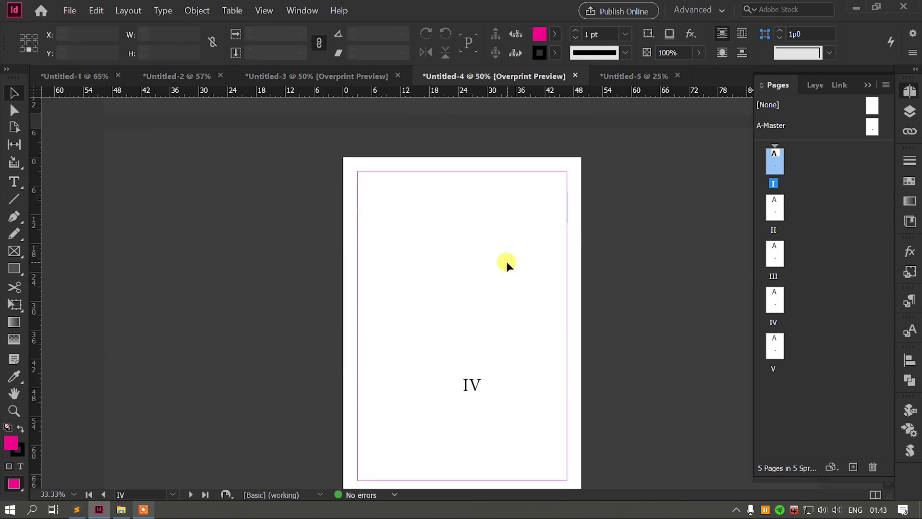
scroll(509, 261, up, 3)
scroll(505, 259, down, 1)
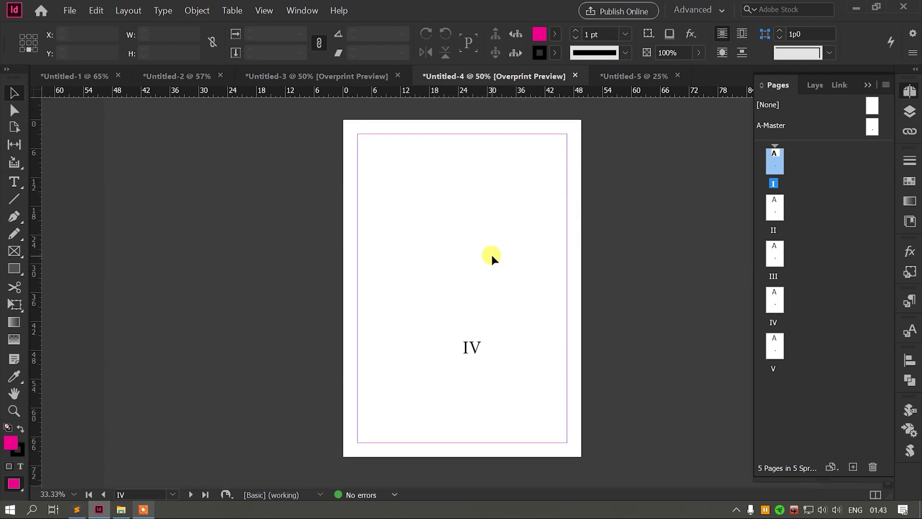
scroll(425, 243, down, 3)
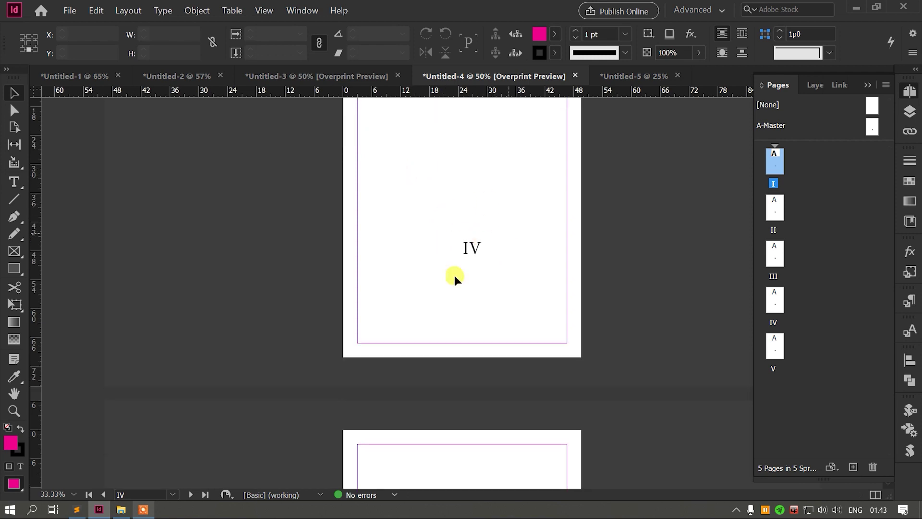
scroll(475, 277, up, 4)
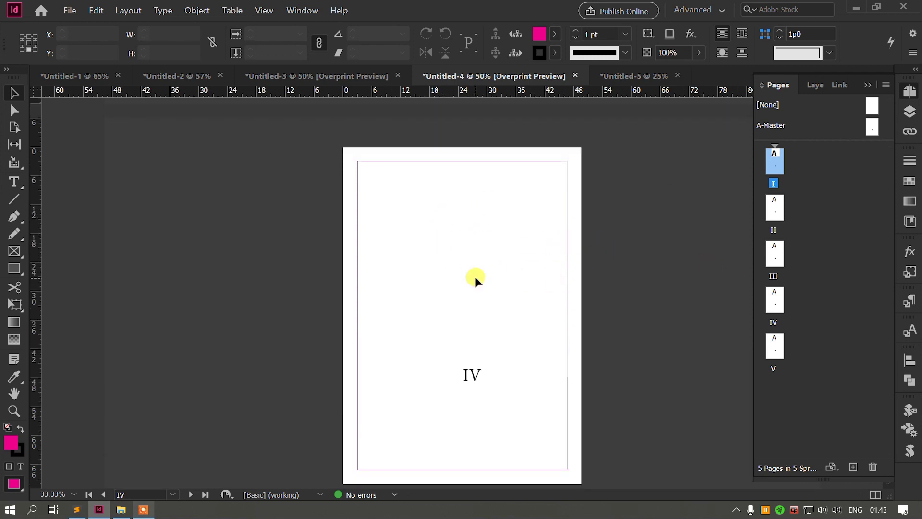
scroll(474, 277, up, 12)
scroll(475, 276, down, 3)
scroll(475, 277, down, 1)
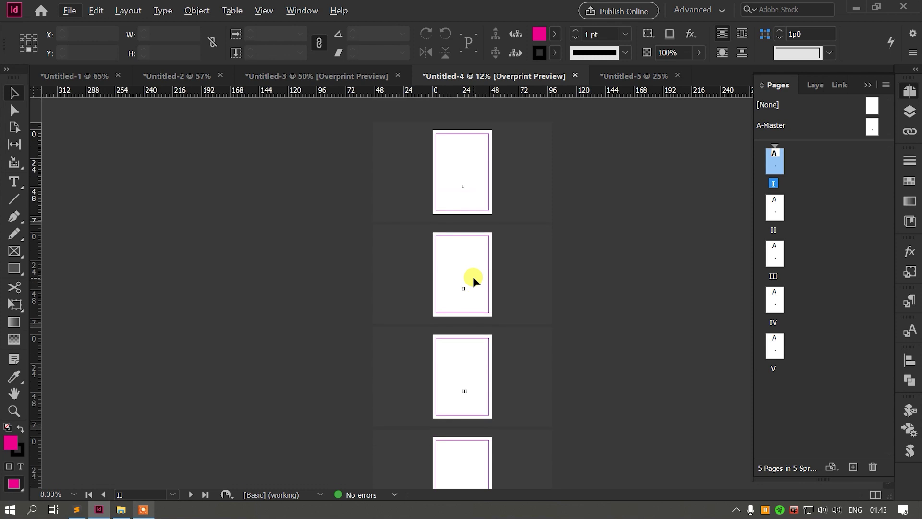
scroll(474, 276, up, 1)
scroll(473, 277, up, 5)
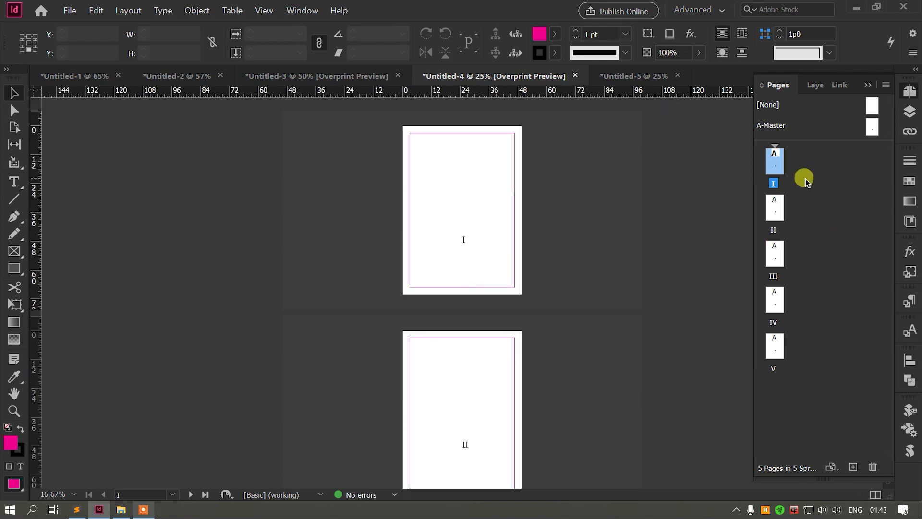
click(775, 257)
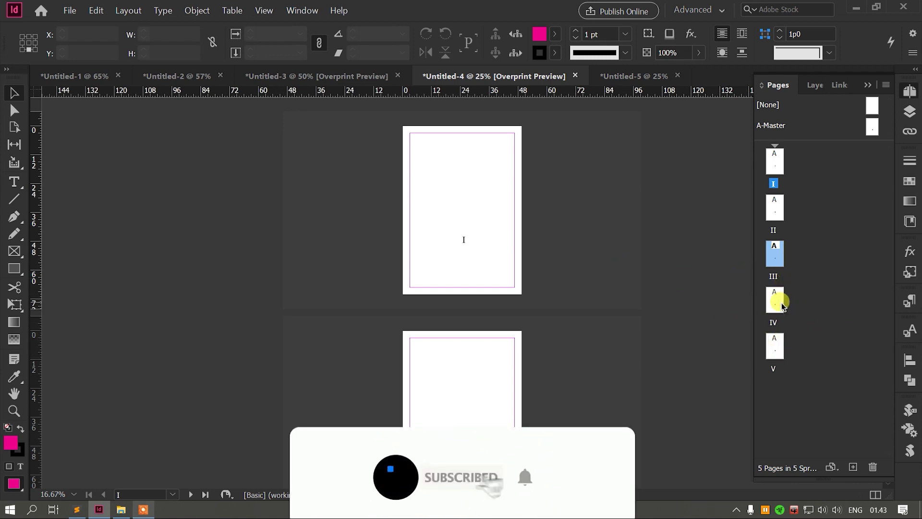
scroll(438, 323, down, 10)
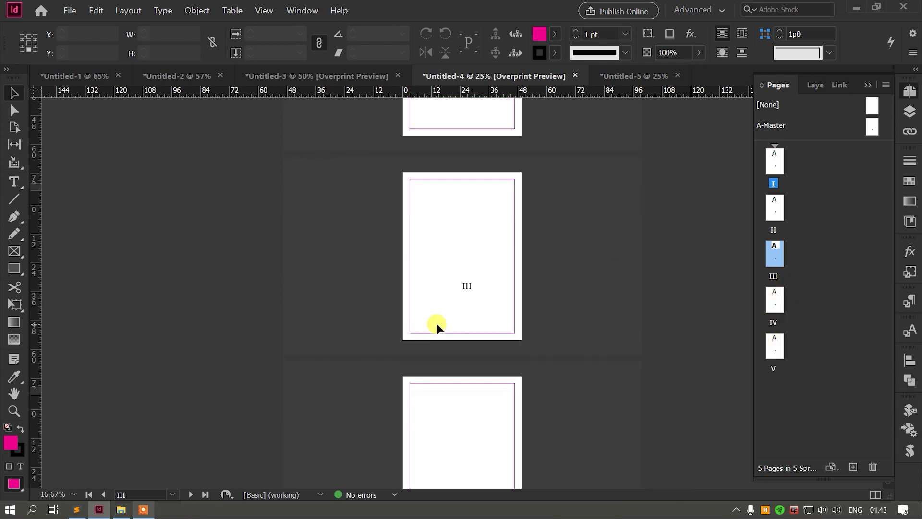
scroll(447, 327, down, 2)
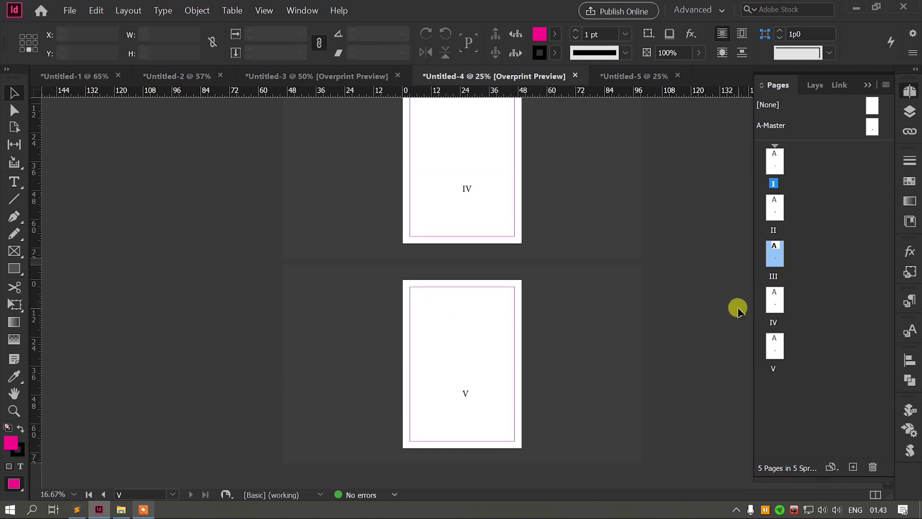
scroll(443, 274, up, 1)
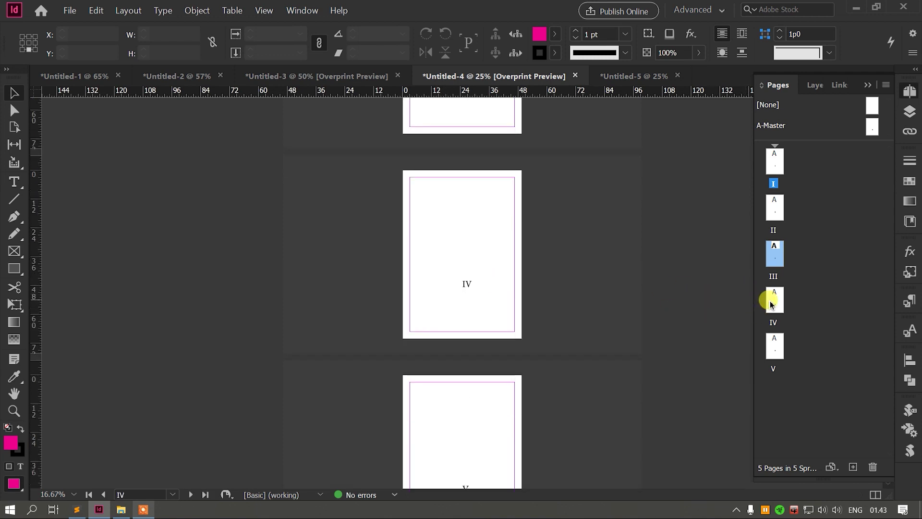
- Start a new section at page IV, restarting numbering at 1 in 1, 2, 3, 4 style
click(770, 303)
right_click(771, 304)
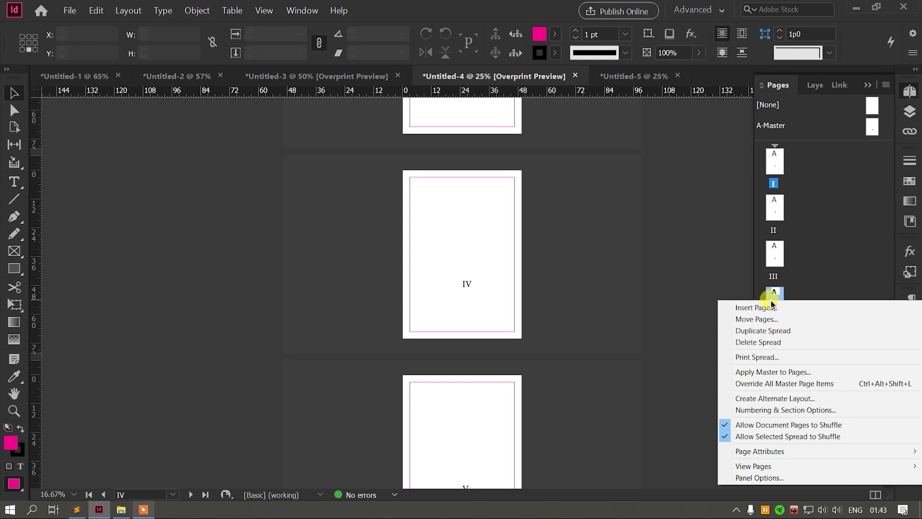
click(832, 414)
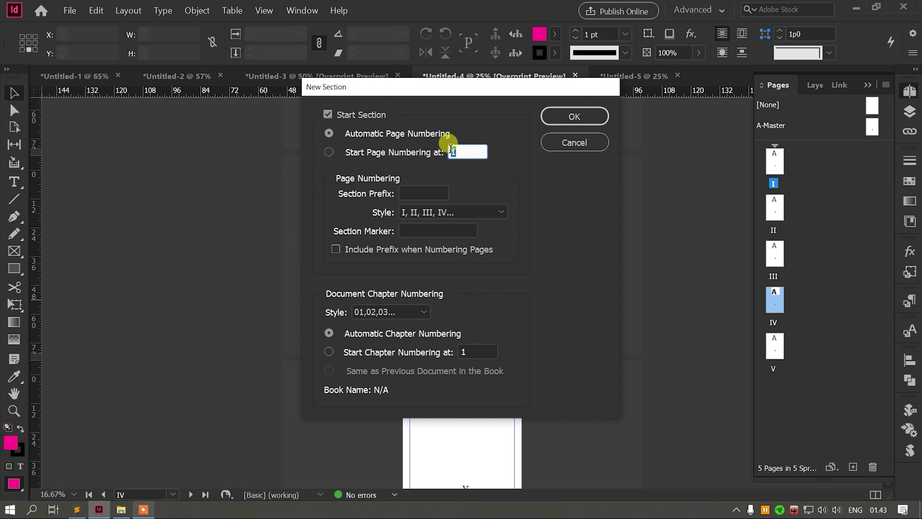
click(328, 153)
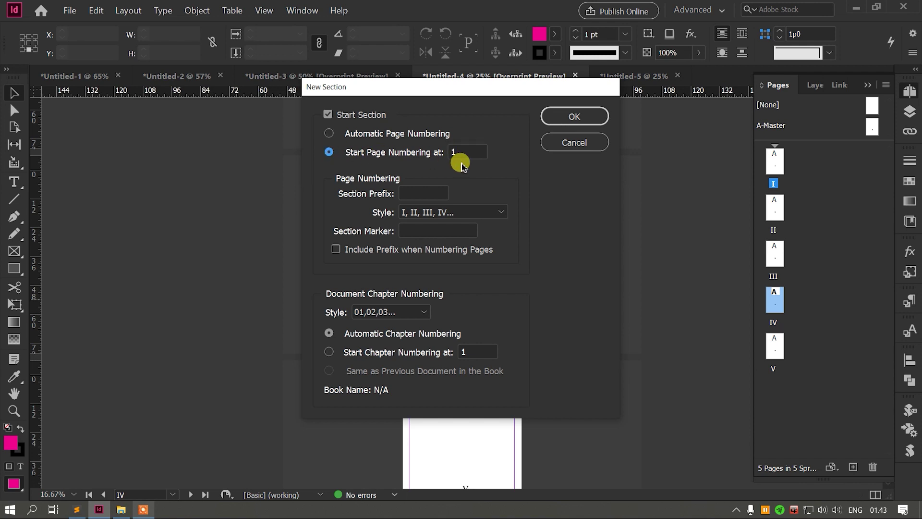
click(461, 212)
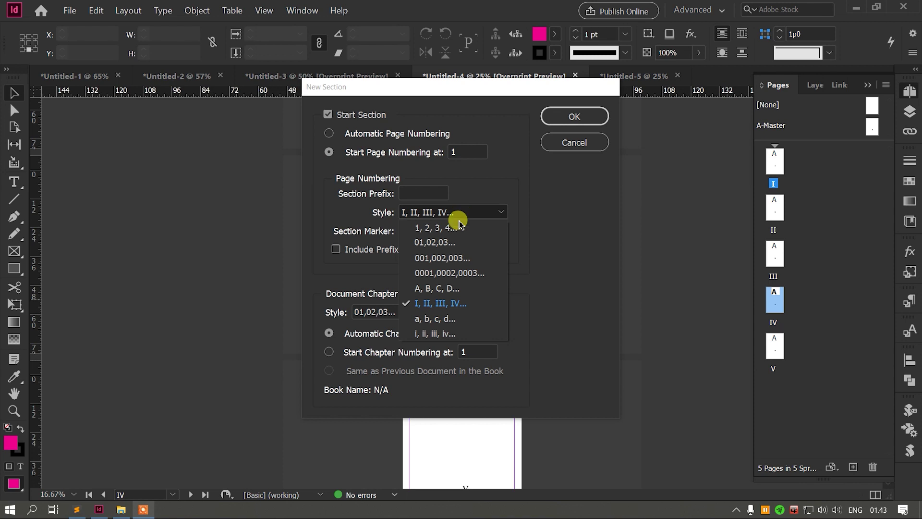
click(456, 229)
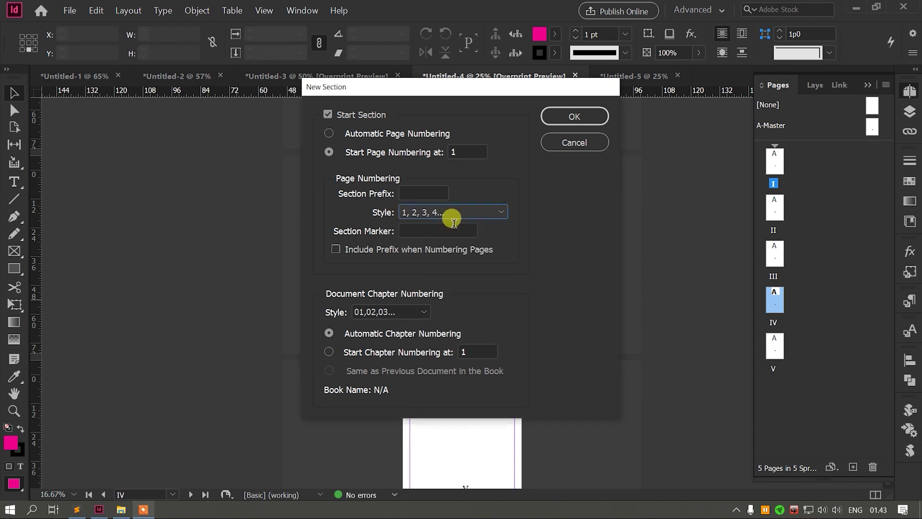
click(571, 118)
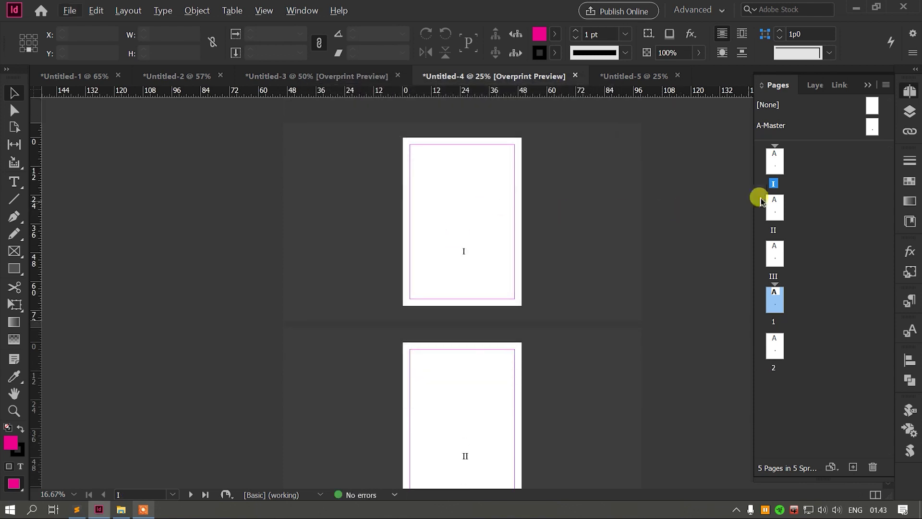
- Zoom and scroll through the pages to check the I, II, III, 1, 2 numbering
click(776, 169)
key(ctrl+0)
key(ctrl+minus)
scroll(546, 209, down, 2)
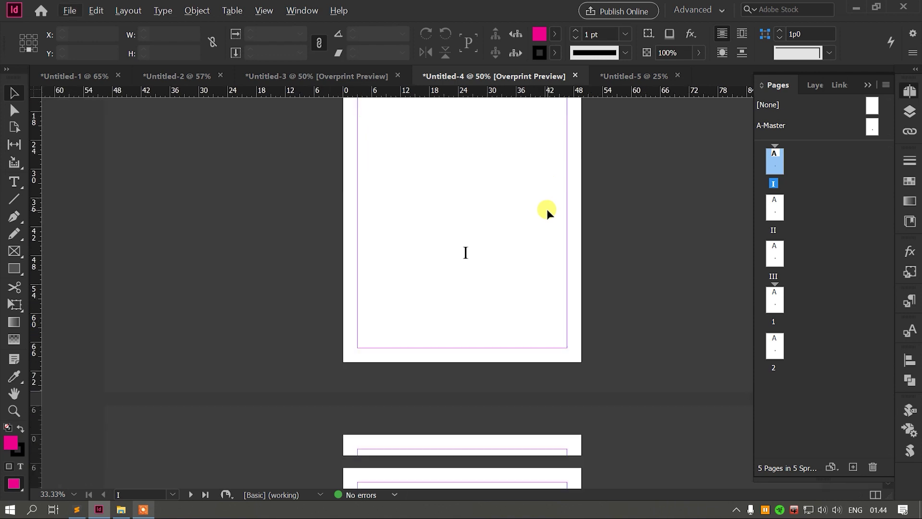
scroll(547, 209, down, 4)
scroll(547, 209, up, 4)
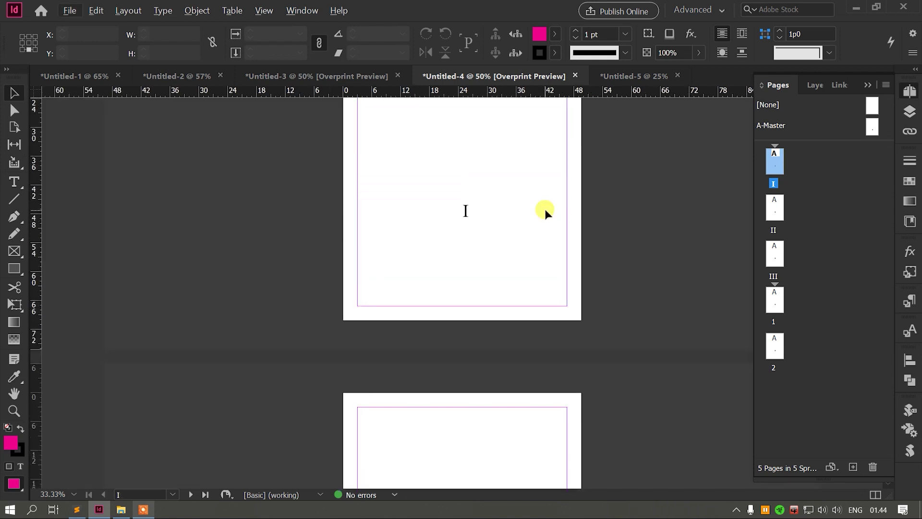
scroll(545, 209, down, 1)
scroll(545, 209, down, 4)
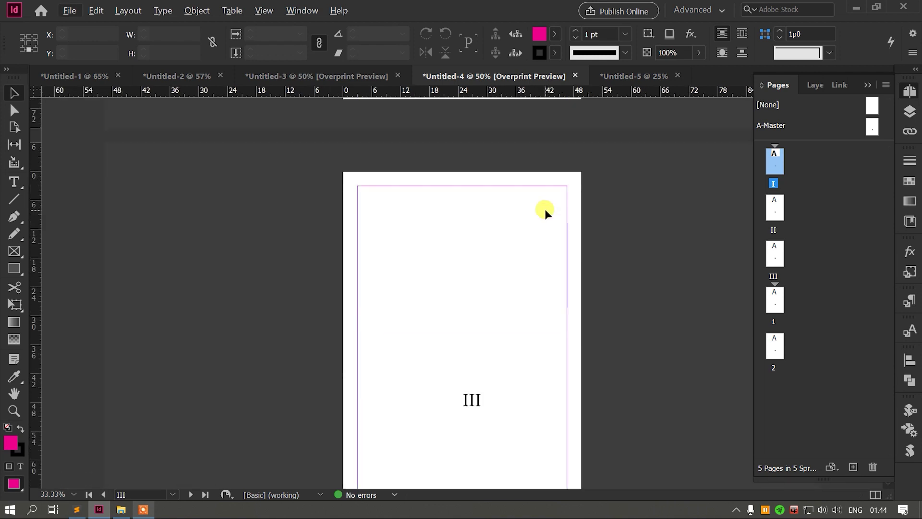
scroll(545, 209, down, 3)
scroll(544, 209, up, 1)
scroll(498, 298, down, 1)
scroll(484, 299, down, 5)
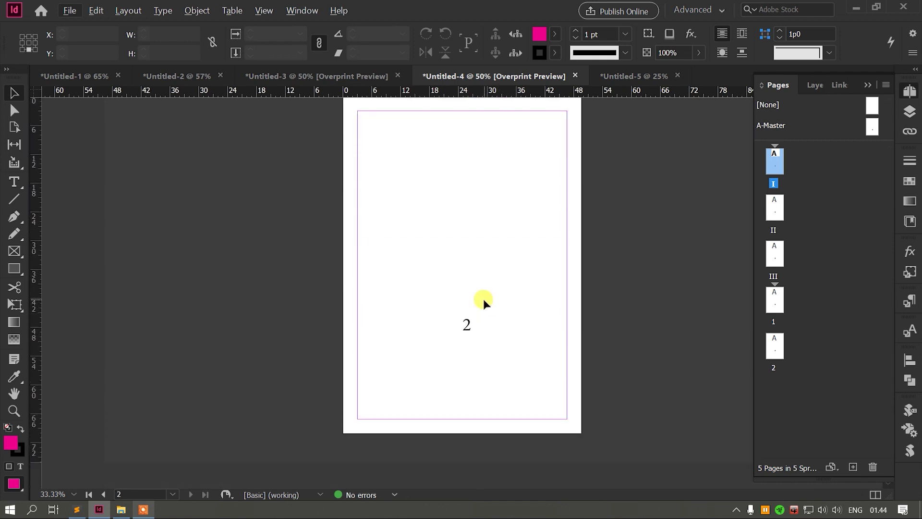
- Add two pages after page 2 so they continue as pages 3 and 4
click(774, 347)
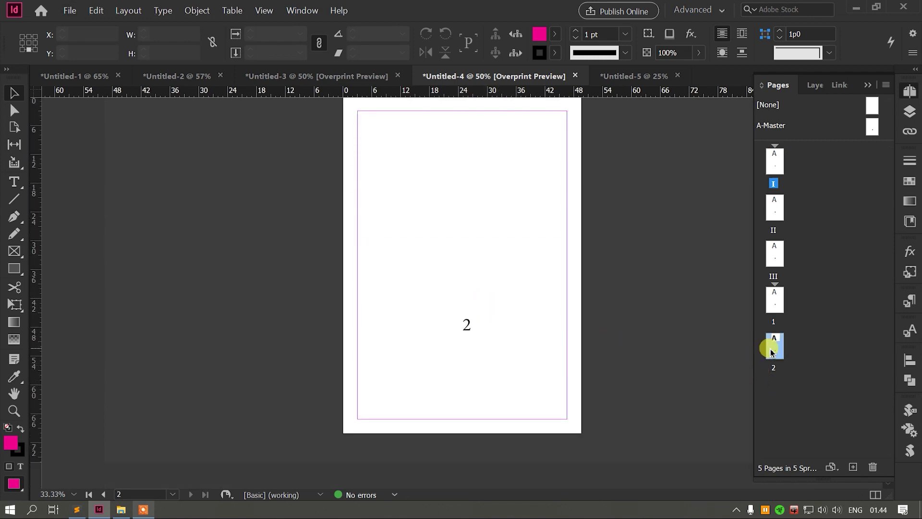
click(853, 467)
click(852, 468)
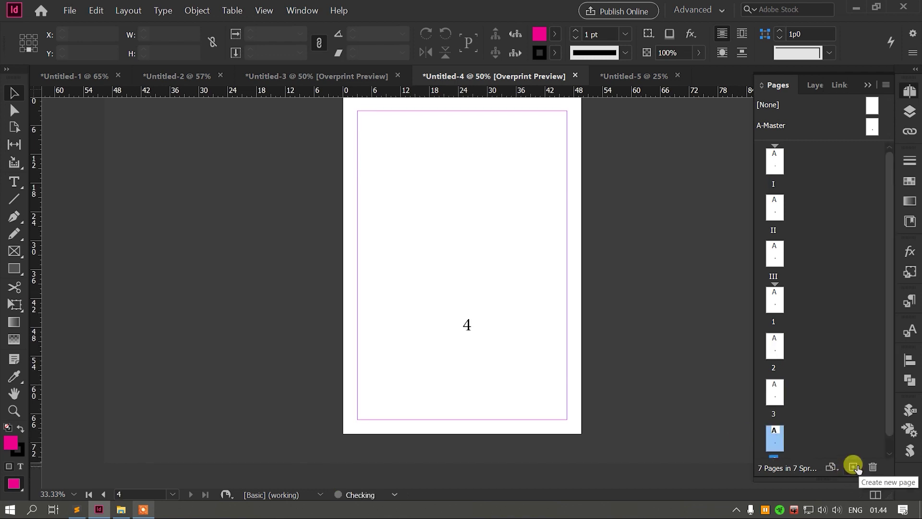
scroll(512, 351, down, 3)
scroll(512, 352, up, 1)
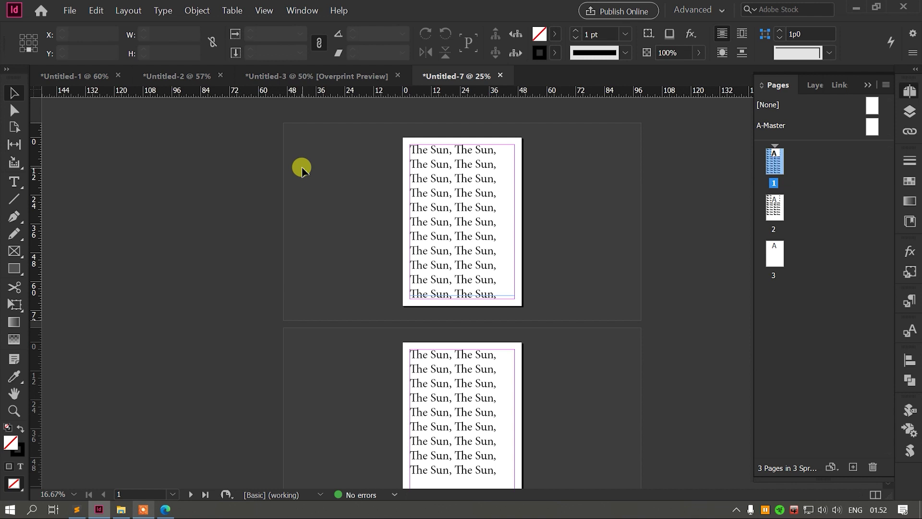
- Look over the 'The Sun' text, then open Find/Change from the Edit menu
scroll(323, 197, down, 5)
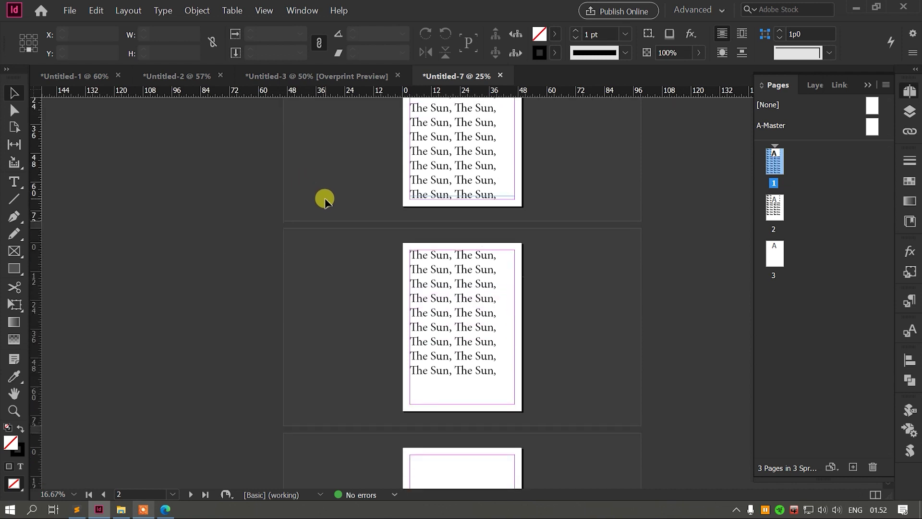
scroll(324, 198, up, 1)
scroll(475, 231, down, 4)
scroll(479, 260, up, 2)
scroll(479, 260, up, 3)
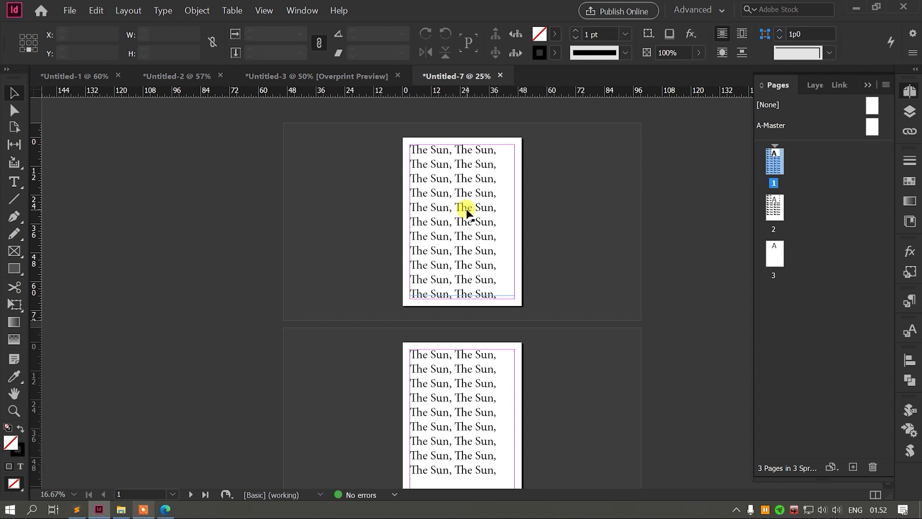
click(432, 166)
click(284, 142)
click(95, 12)
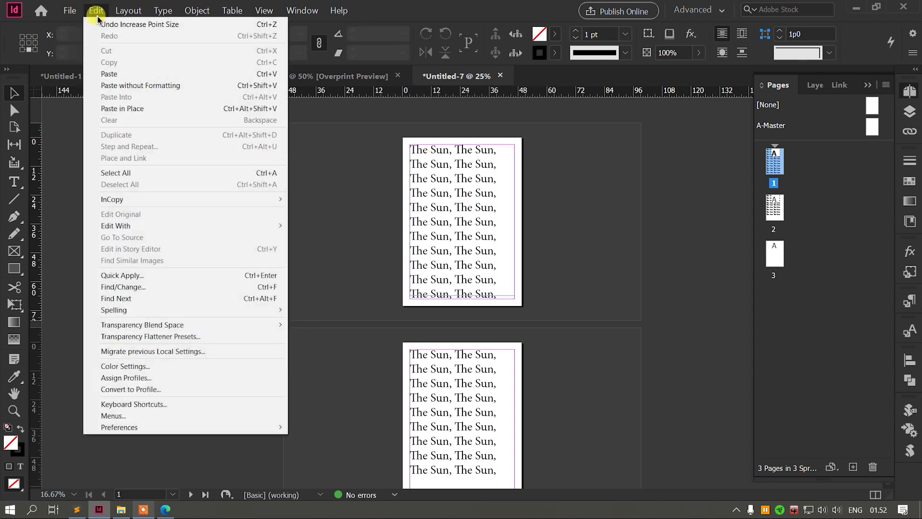
click(178, 290)
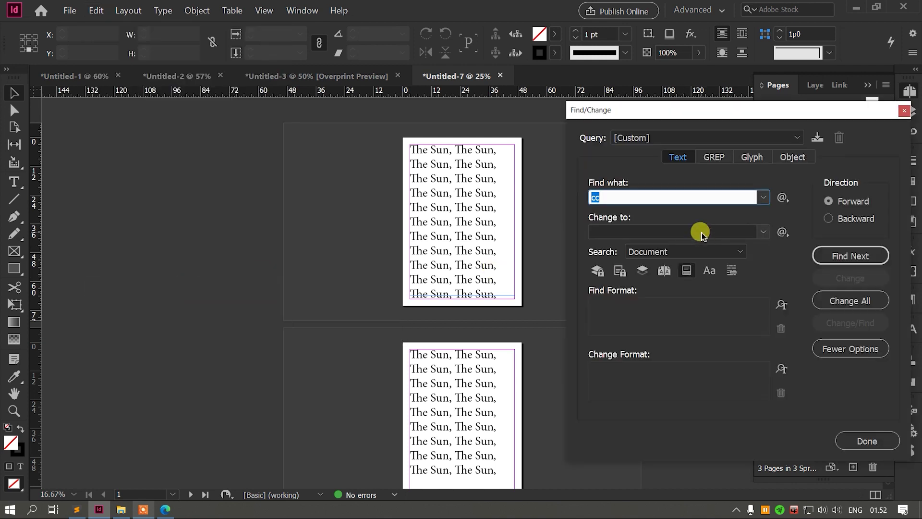
- Find 'Sun', change to 'Moon', Change All for 40 replacements, then close the dialog
drag(699, 116, 666, 118)
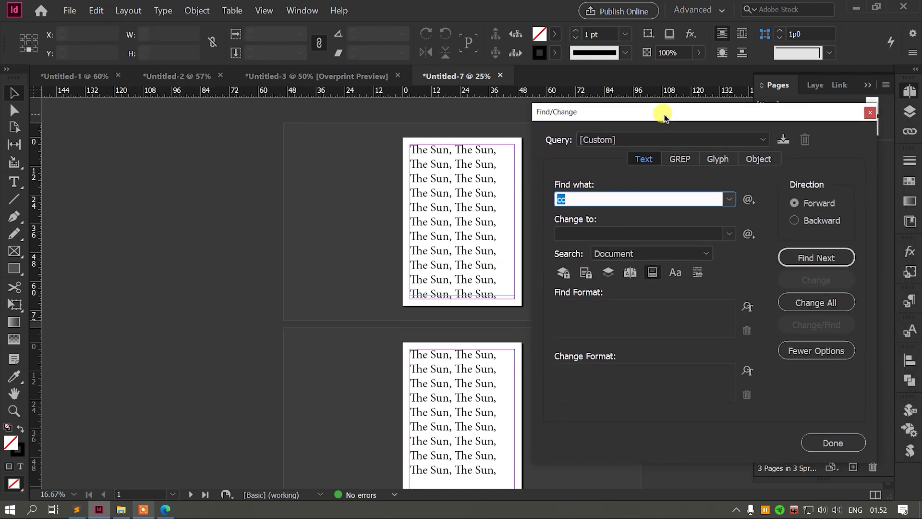
click(593, 200)
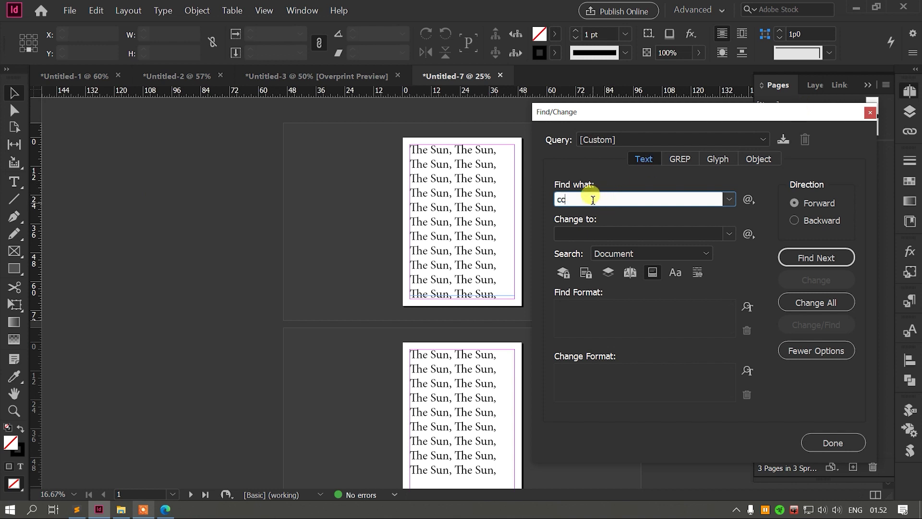
drag(593, 199, 552, 199)
text(Sun)
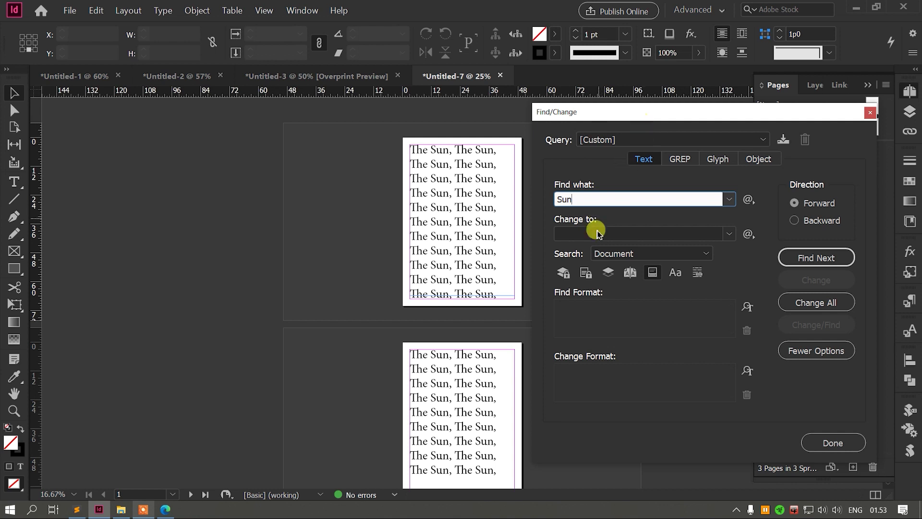
click(561, 233)
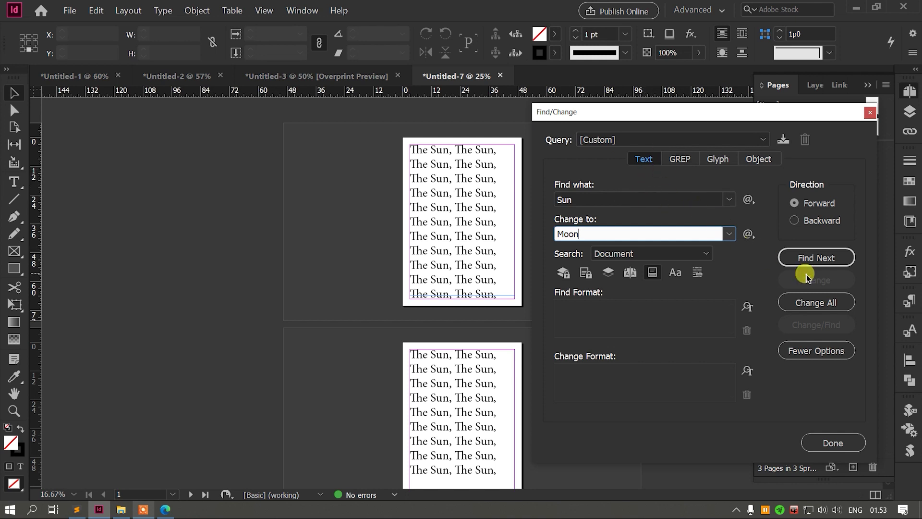
click(816, 304)
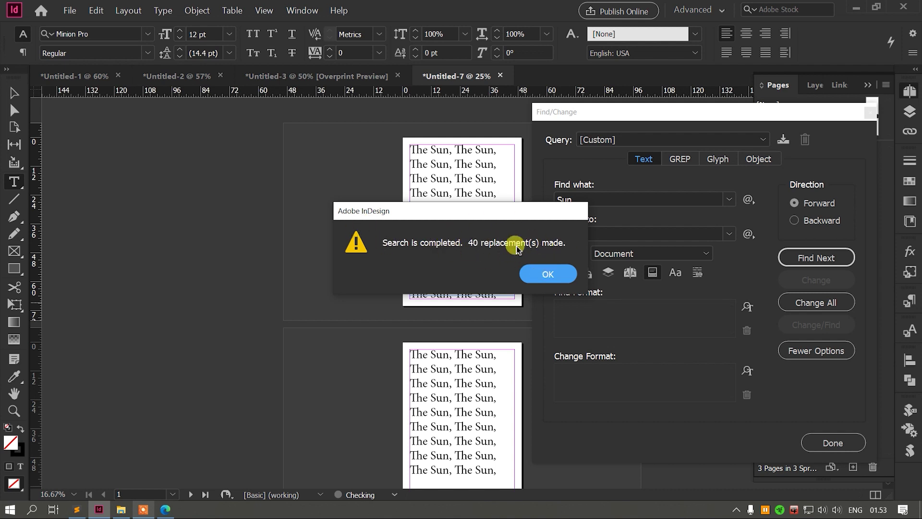
click(529, 277)
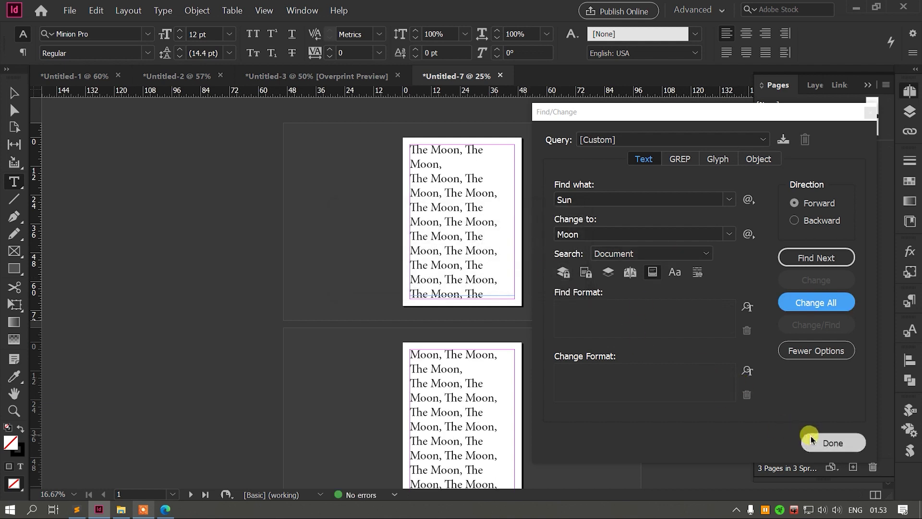
click(833, 442)
scroll(505, 276, down, 2)
scroll(504, 274, up, 2)
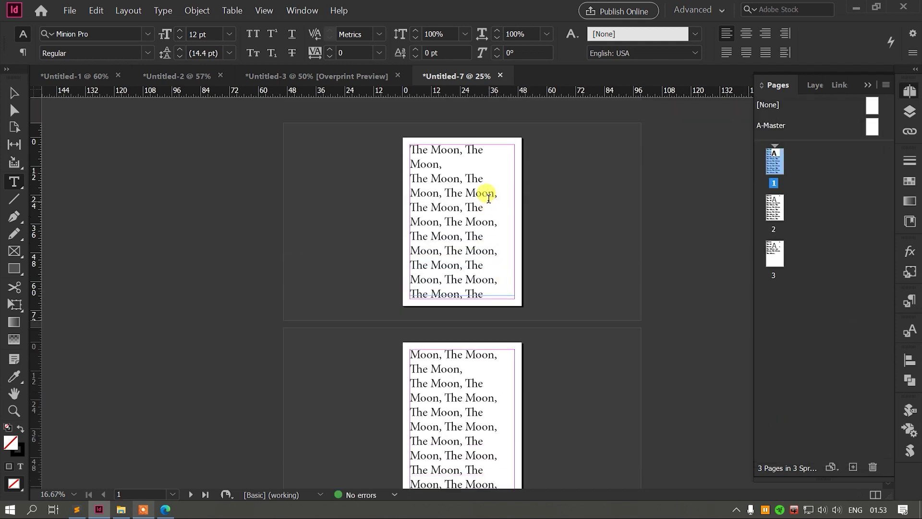